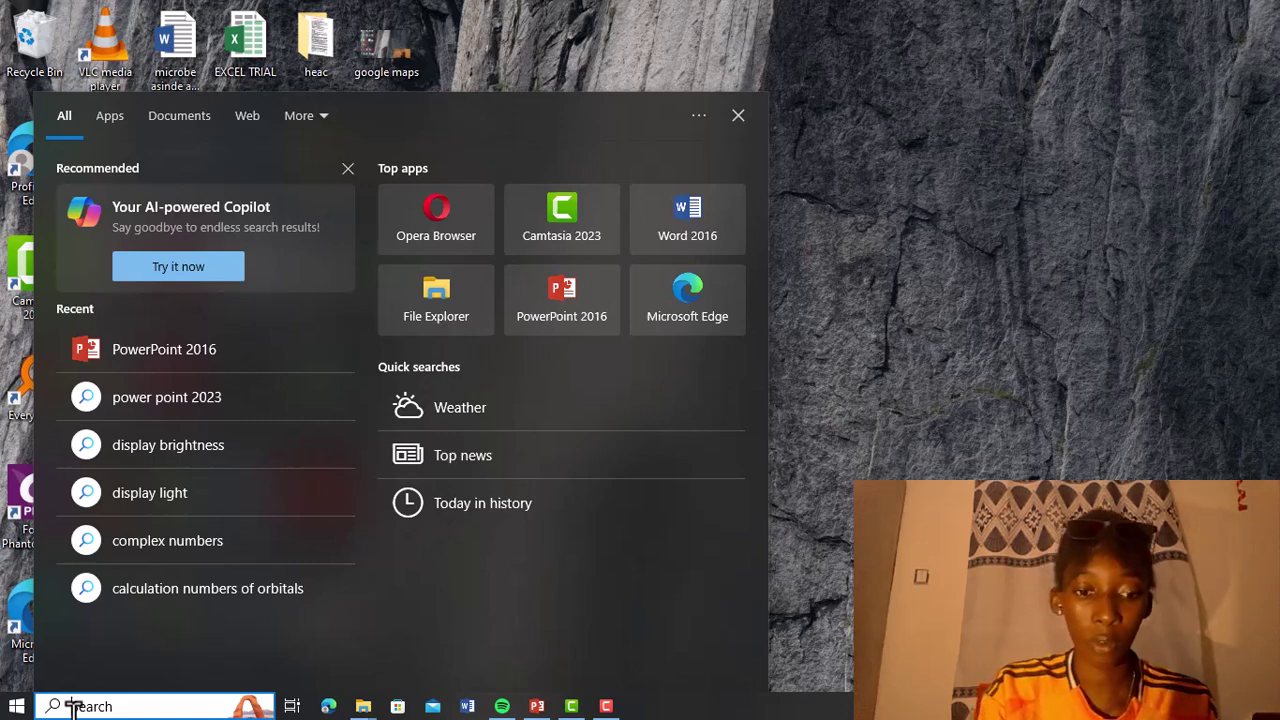
# Start Excel 2016 with a new blank workbook and maximize its window.
pyautogui.write('e')
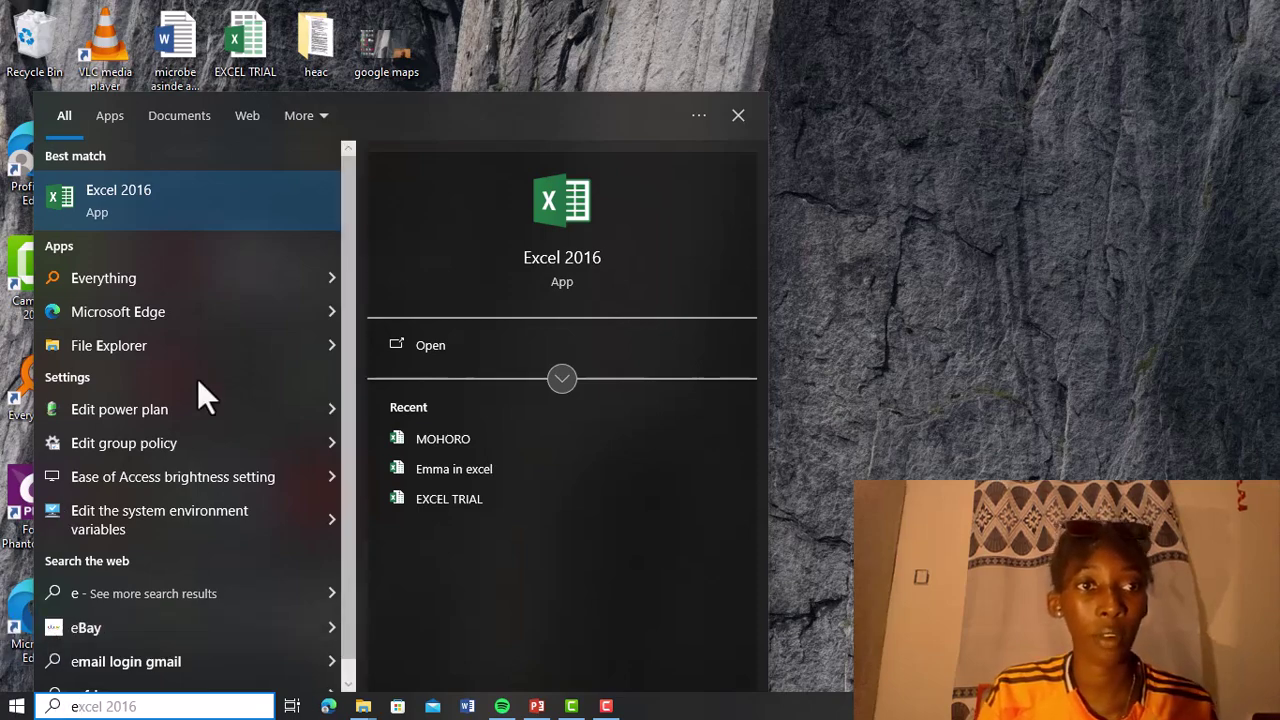
pyautogui.click(124, 194)
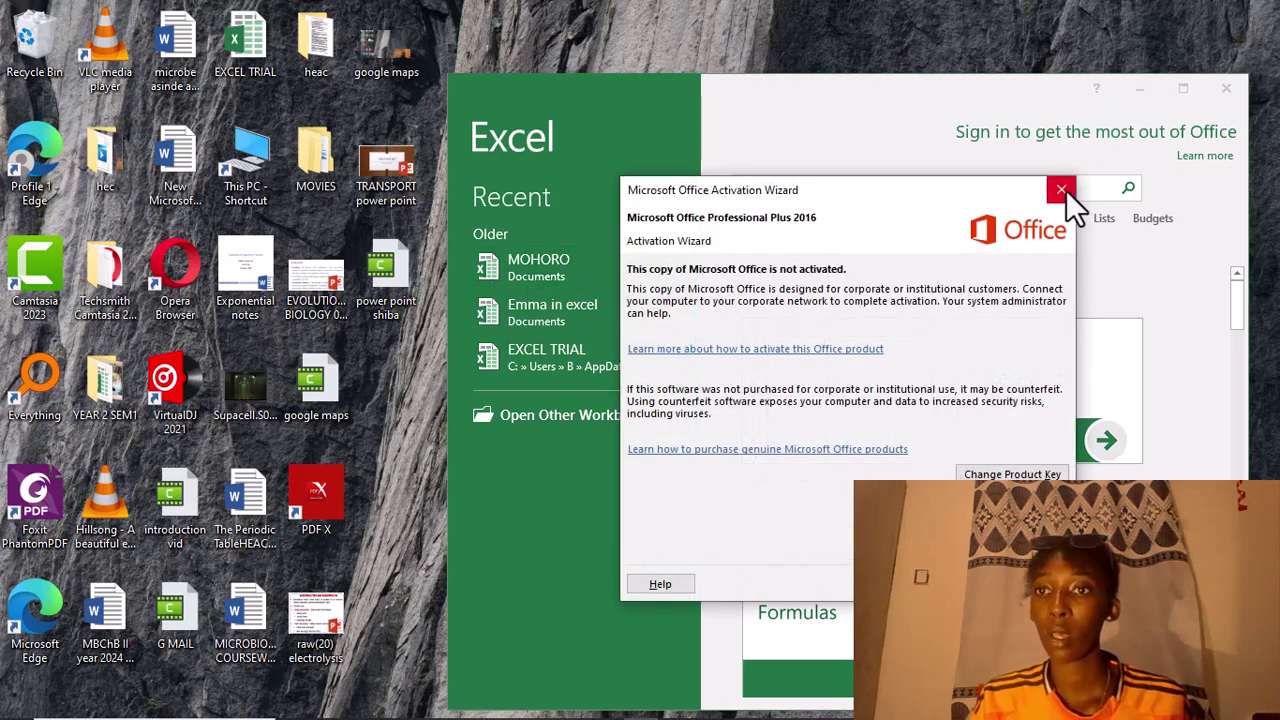
pyautogui.click(1062, 190)
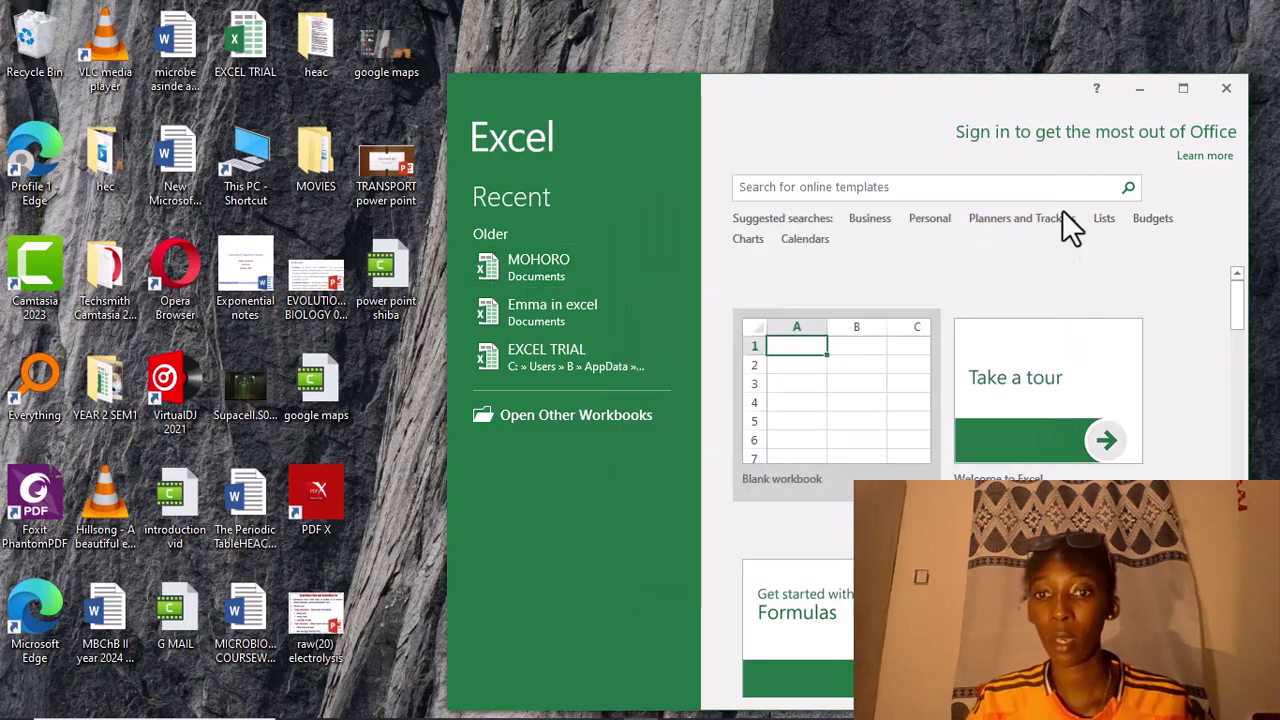
pyautogui.click(838, 444)
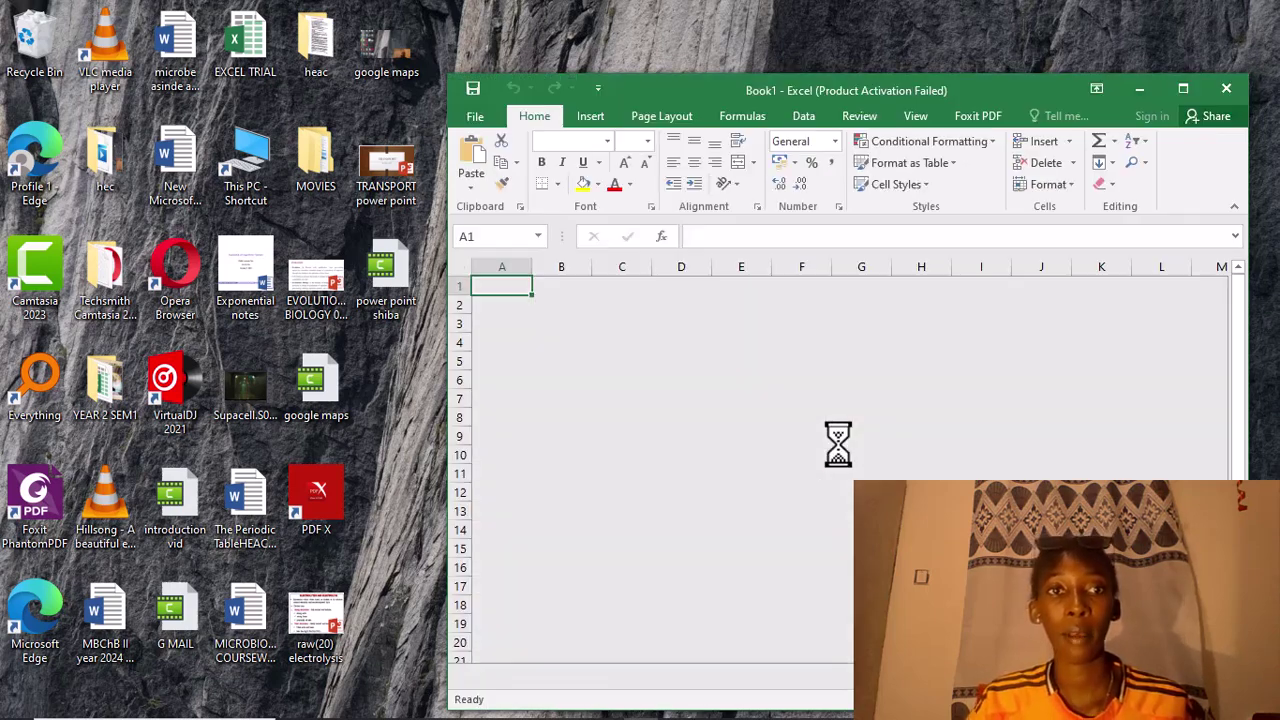
pyautogui.click(838, 444)
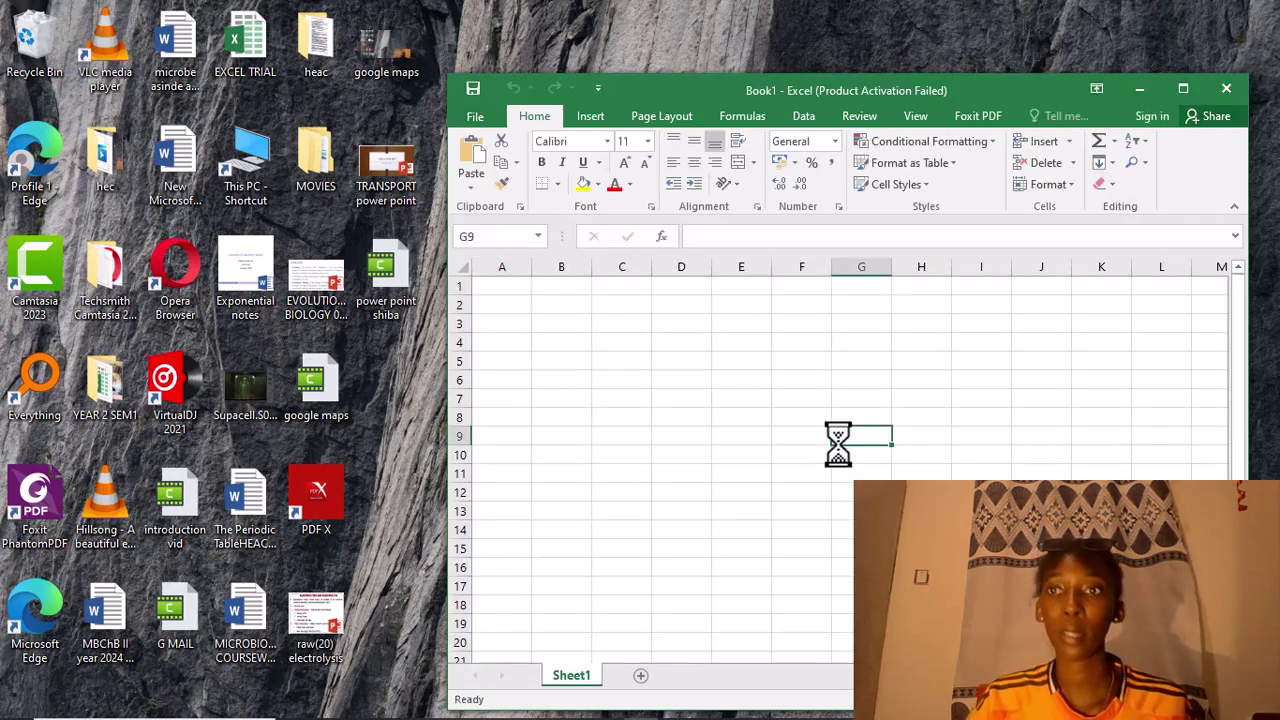
pyautogui.click(1182, 90)
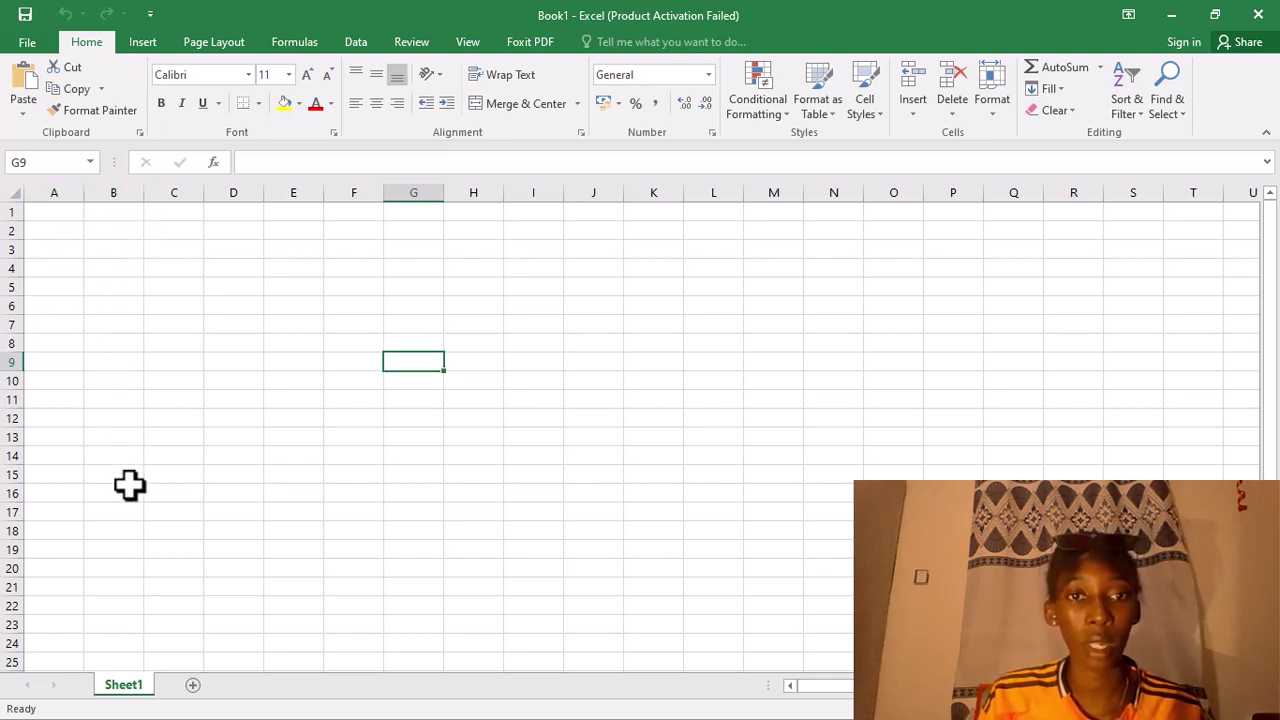
# Enter the title SHIBA SHOPPING LIST in cell A1 of the empty sheet.
pyautogui.click(272, 328)
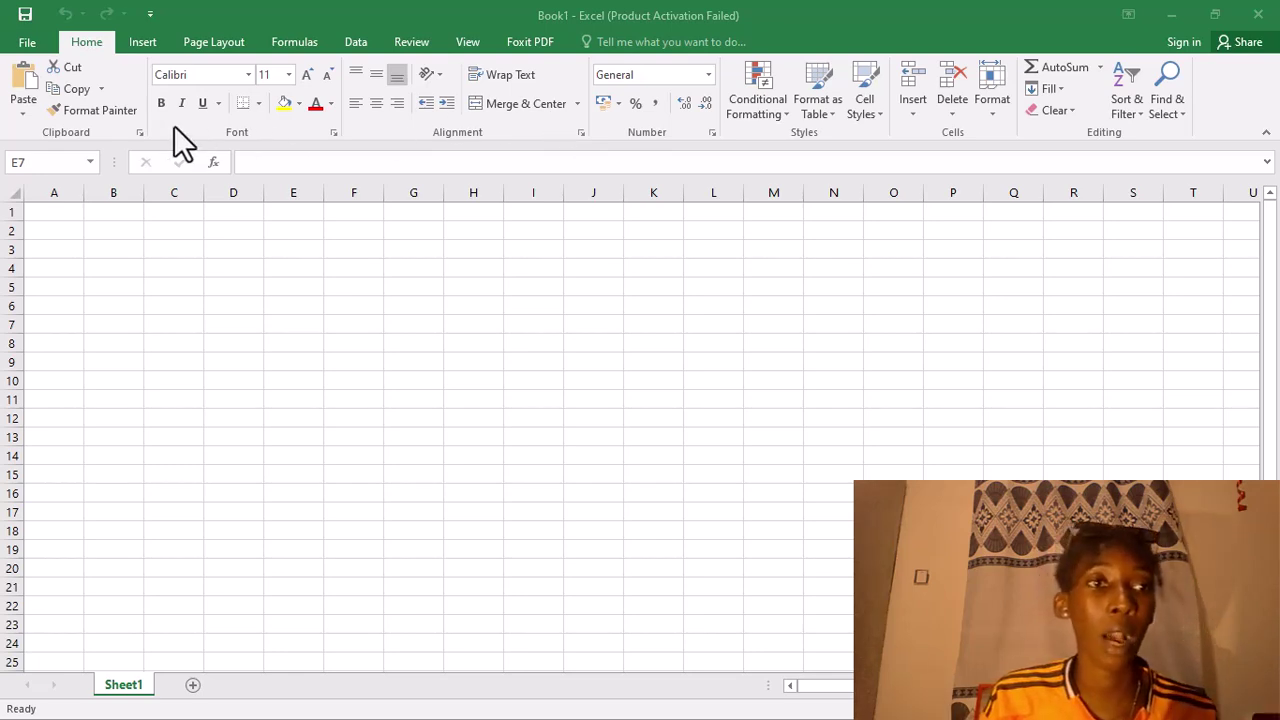
pyautogui.click(42, 225)
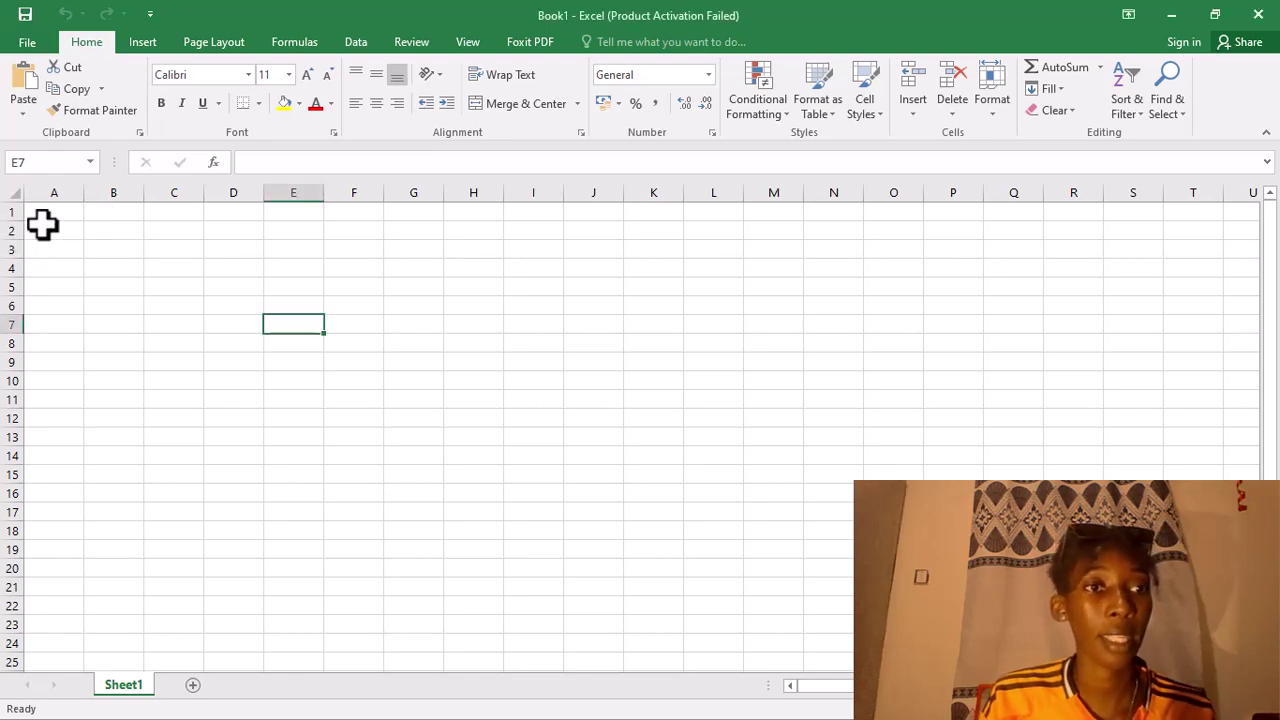
pyautogui.click(42, 225)
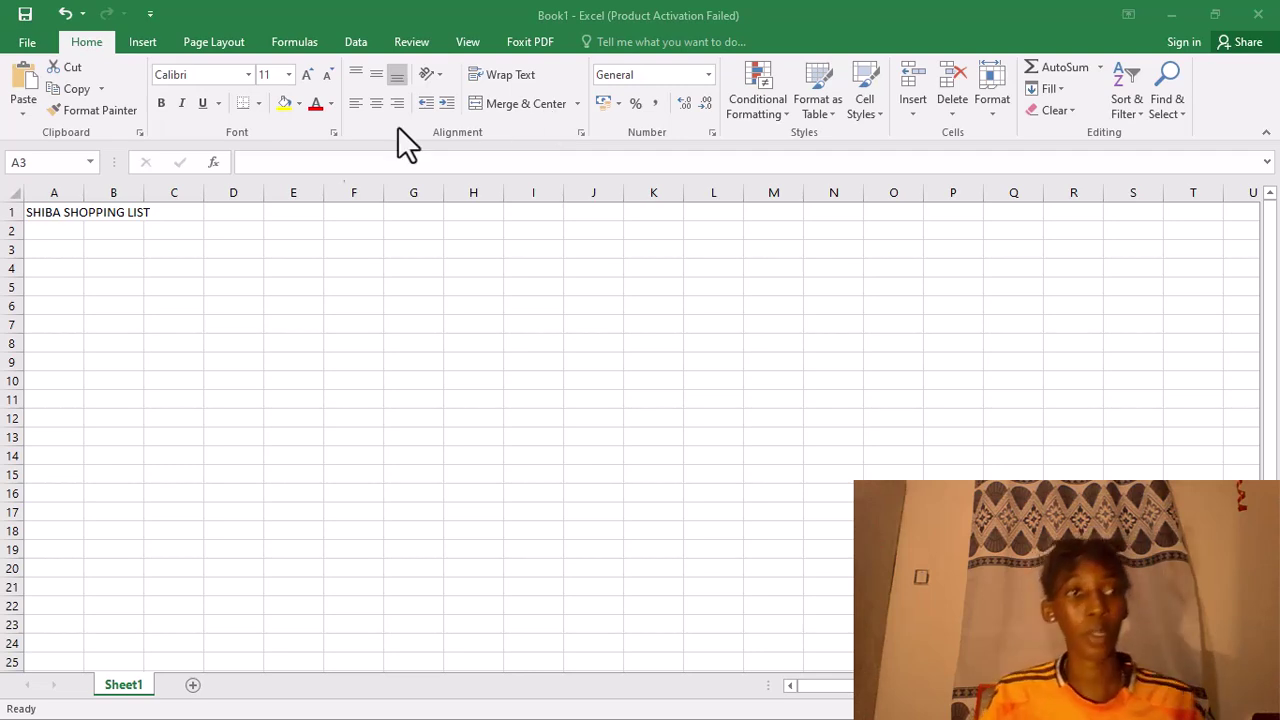
# Enter the column headings ITEM, PRICE and QUANITY in cells A3 to C3.
pyautogui.click(45, 254)
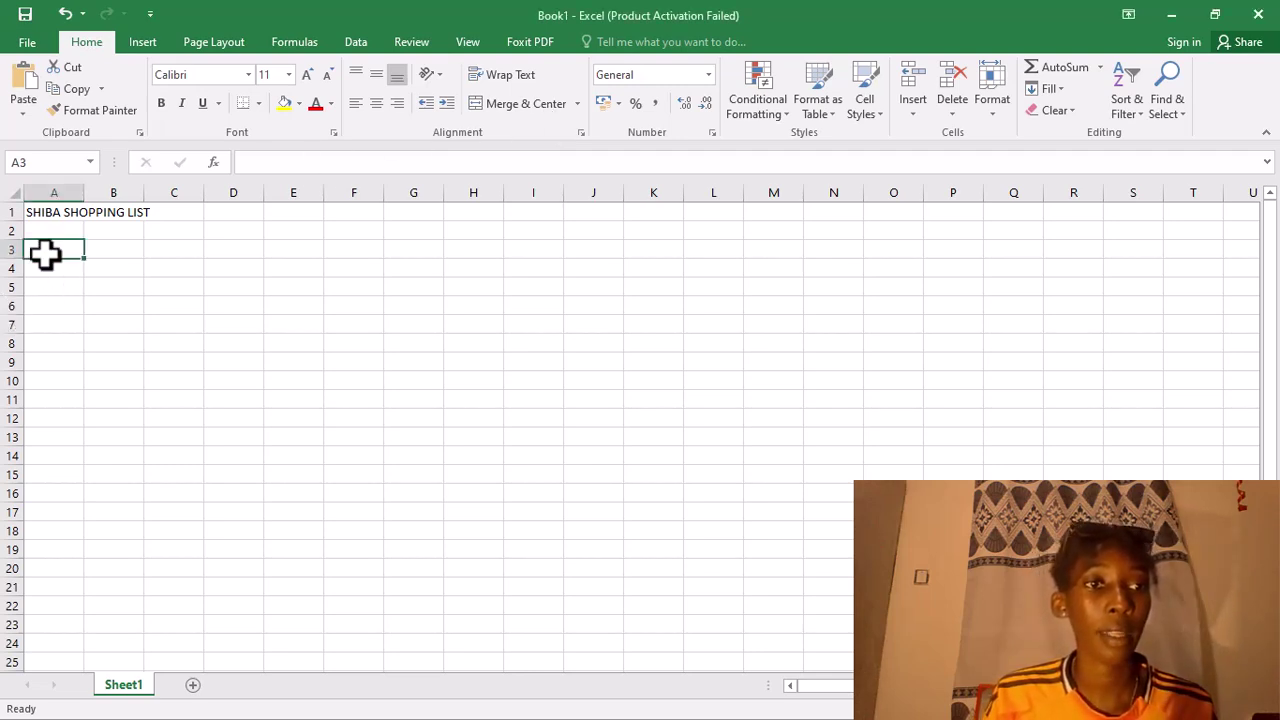
pyautogui.write('I')
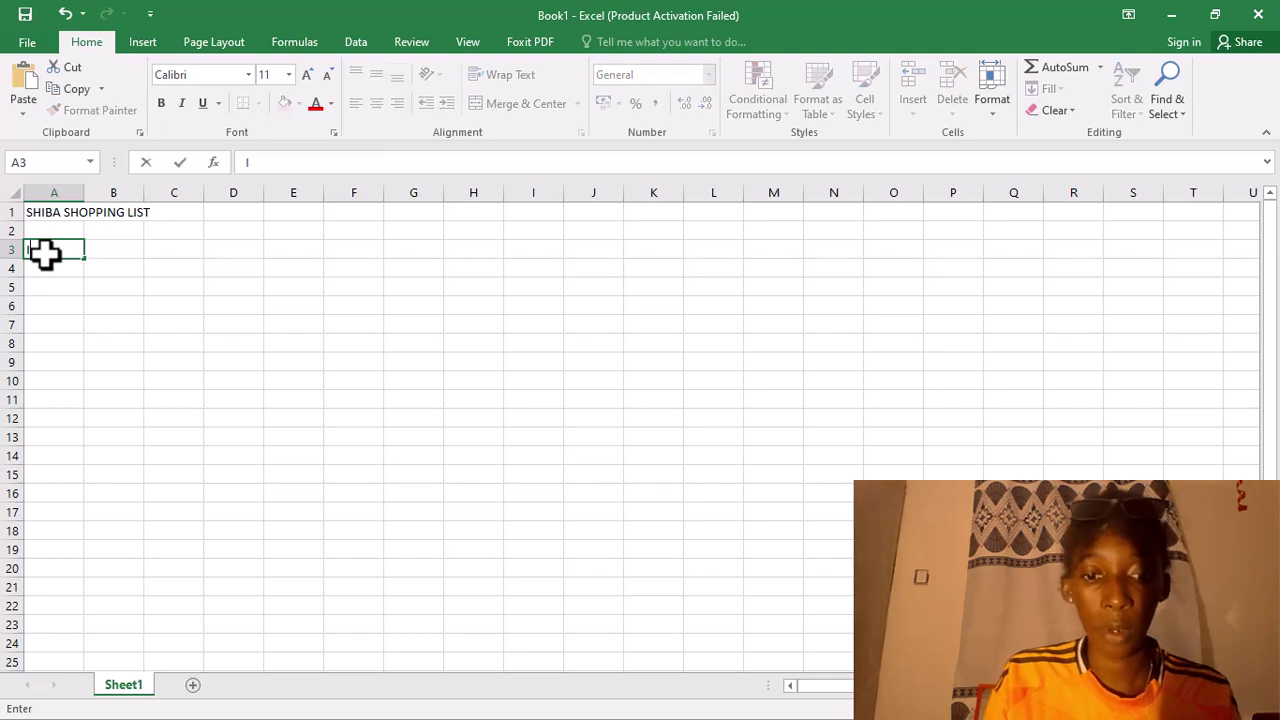
pyautogui.write('TEN')
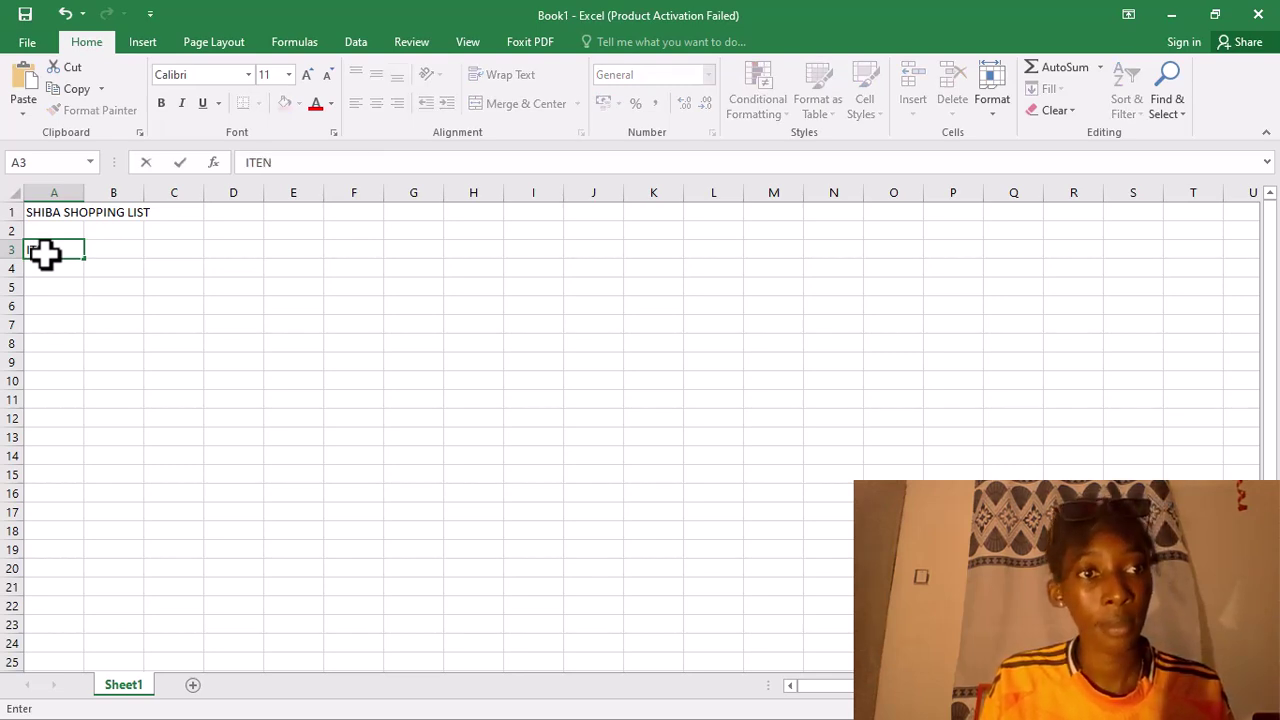
pyautogui.press('BackSpace')
pyautogui.write('M')
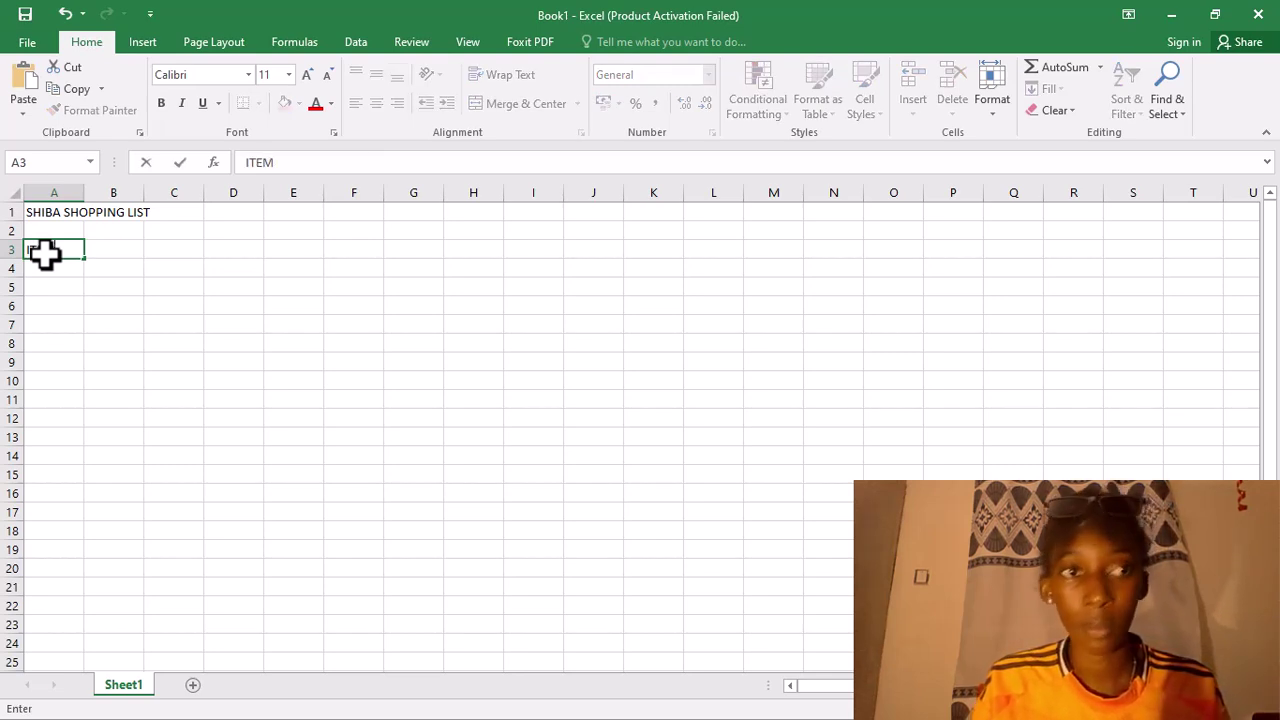
pyautogui.click(134, 255)
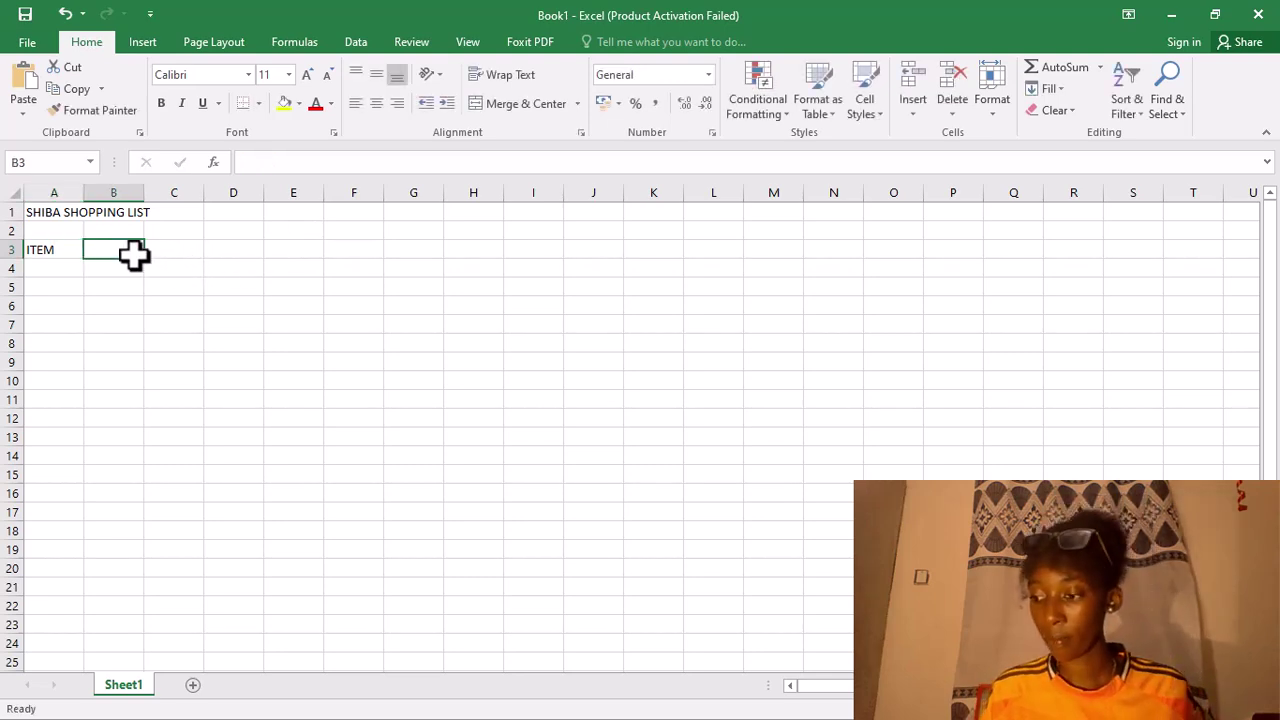
pyautogui.write('QPRI')
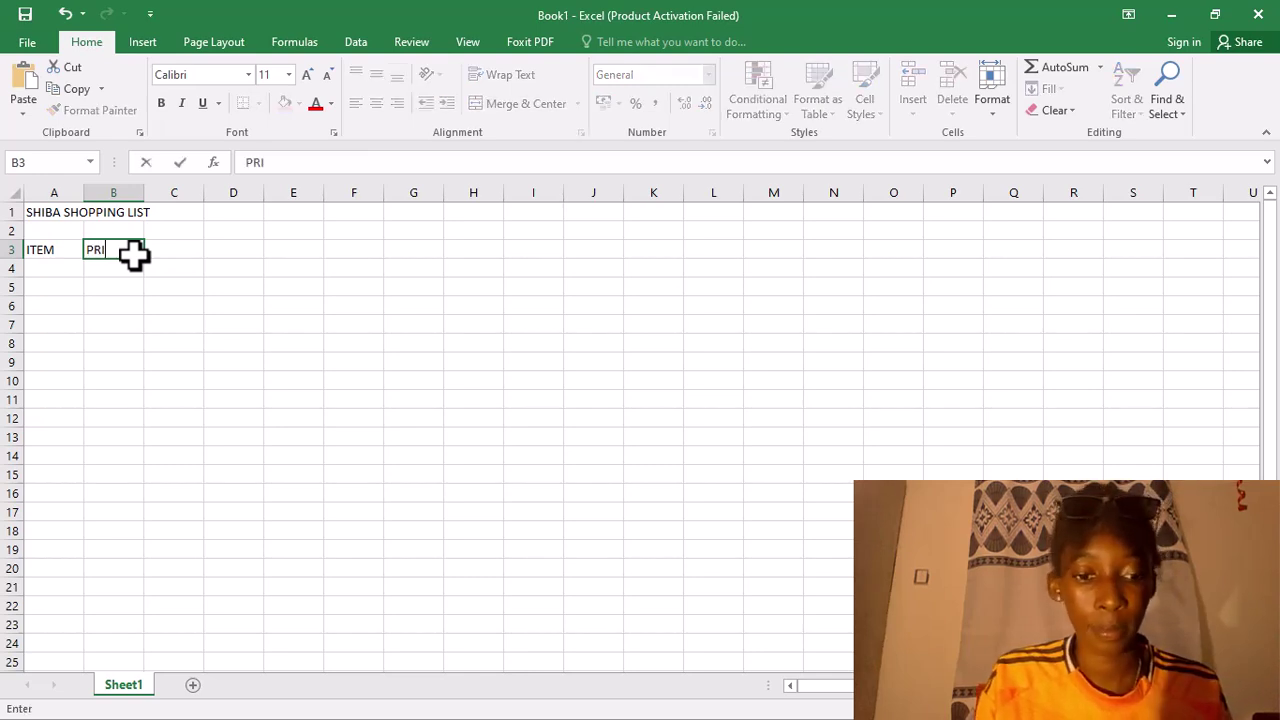
pyautogui.write('CE')
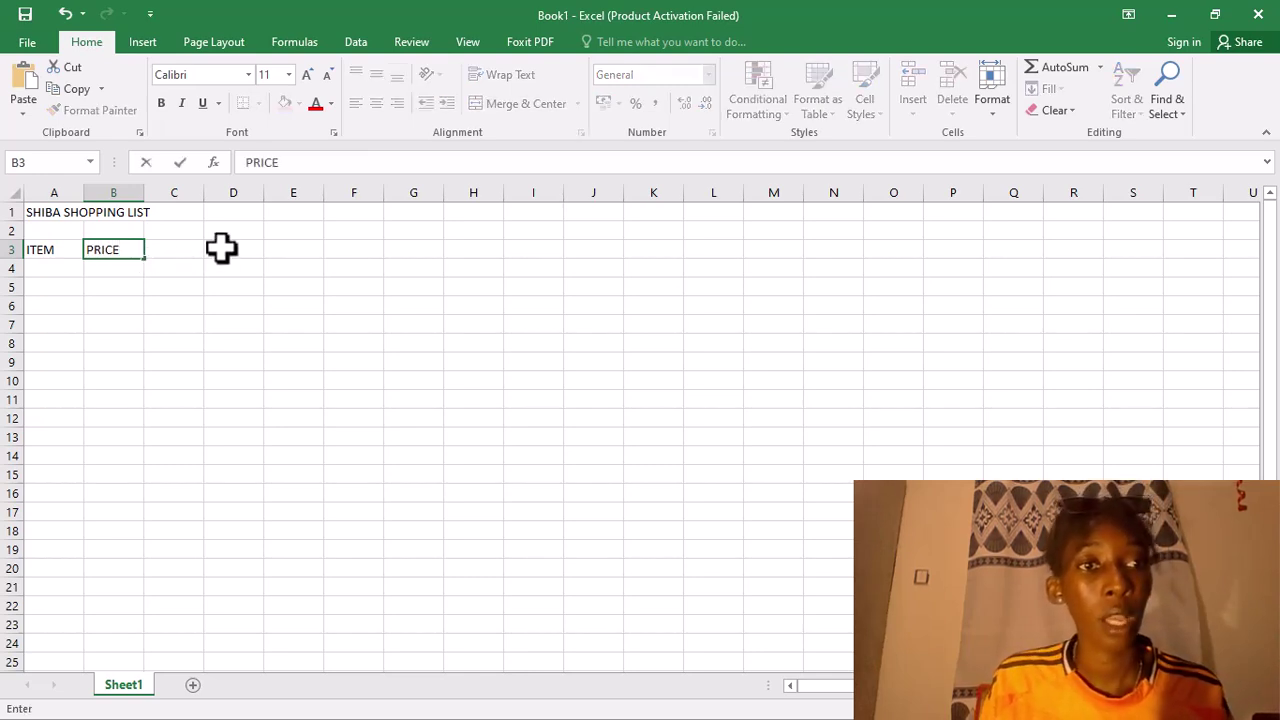
pyautogui.click(180, 256)
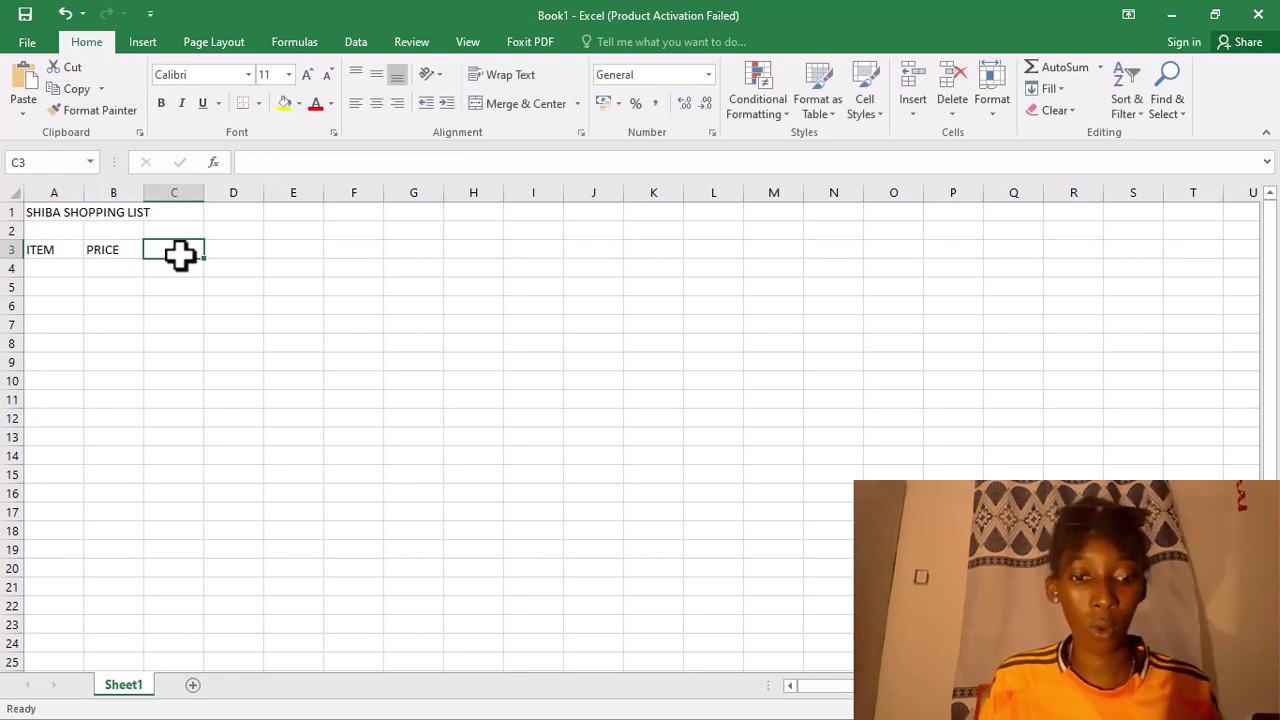
pyautogui.write('Q')
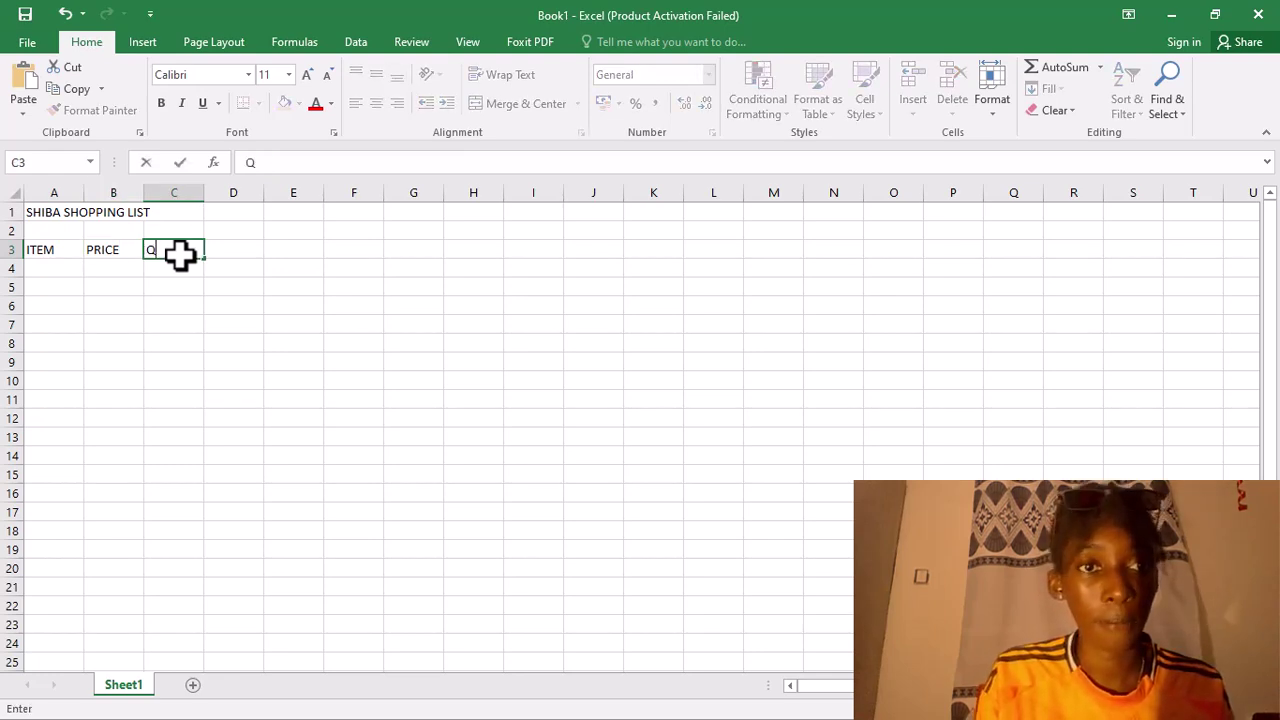
pyautogui.write('UANITY')
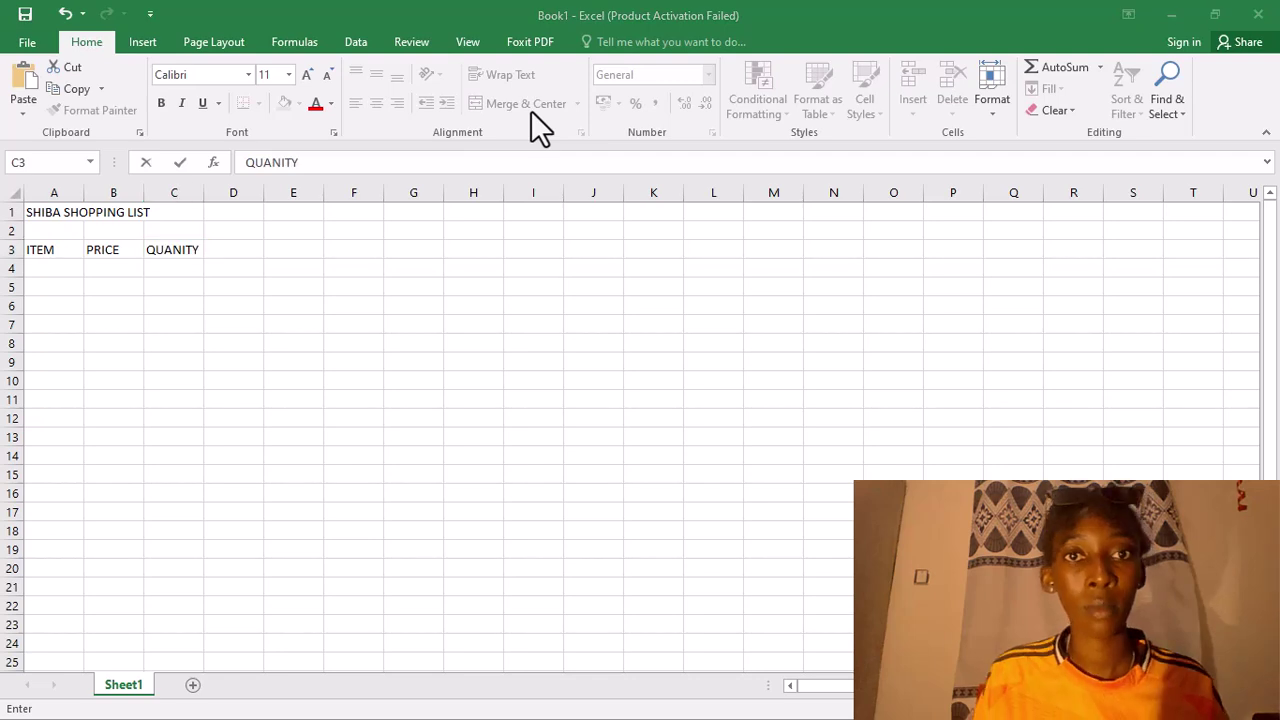
pyautogui.hotkey('ctrl', 'Return')
# List Shoes, books, pens, pencils, highlighter pen and set under the ITEM heading in cells A4 to A9.
pyautogui.click(38, 271)
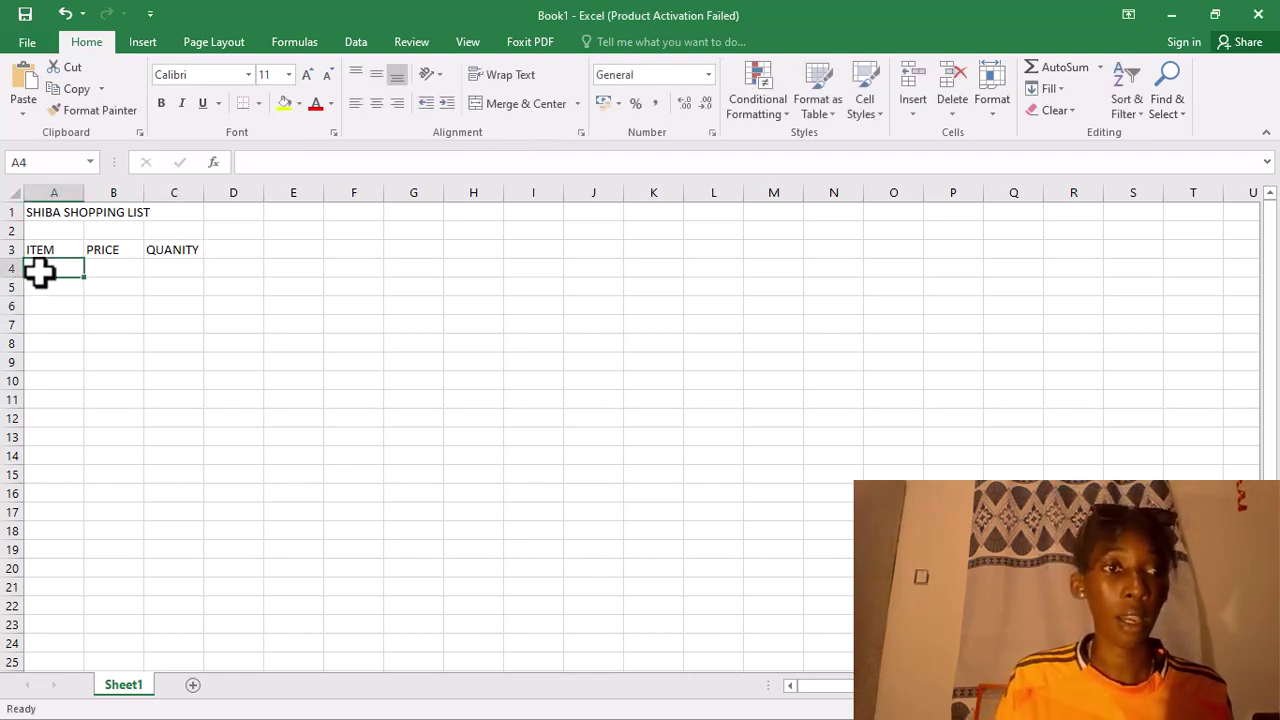
pyautogui.write('S')
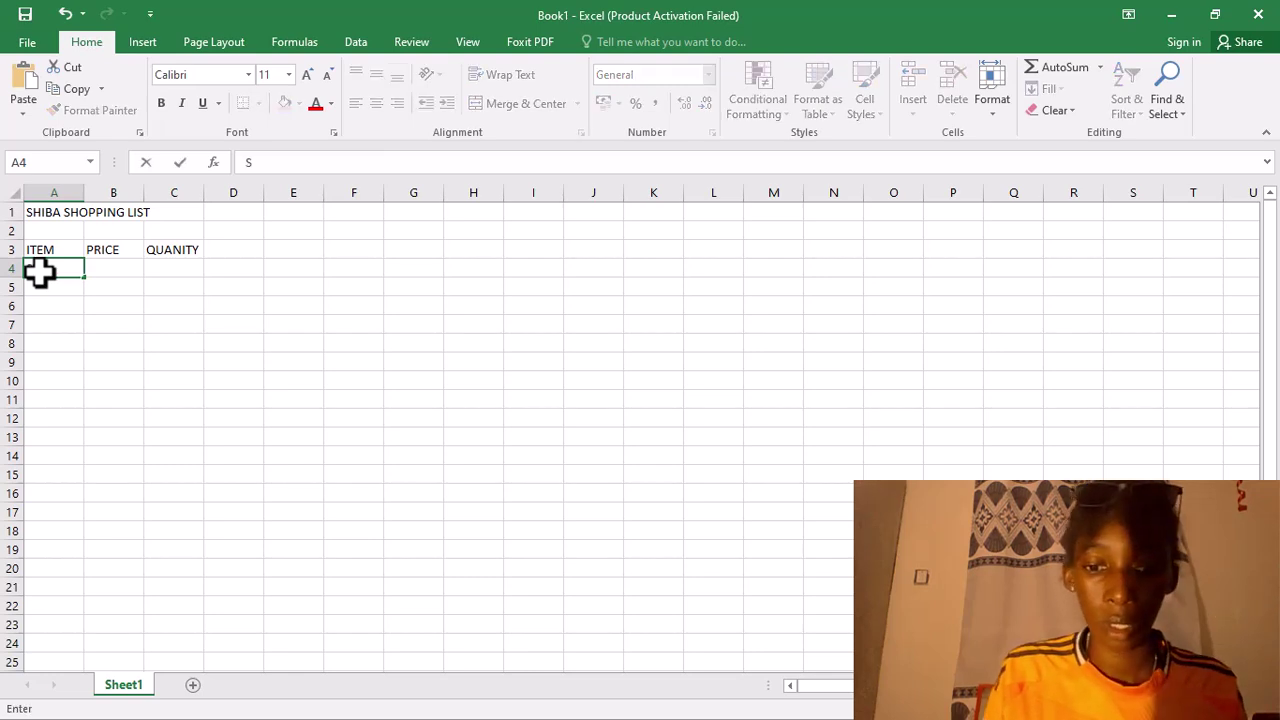
pyautogui.write('hoe')
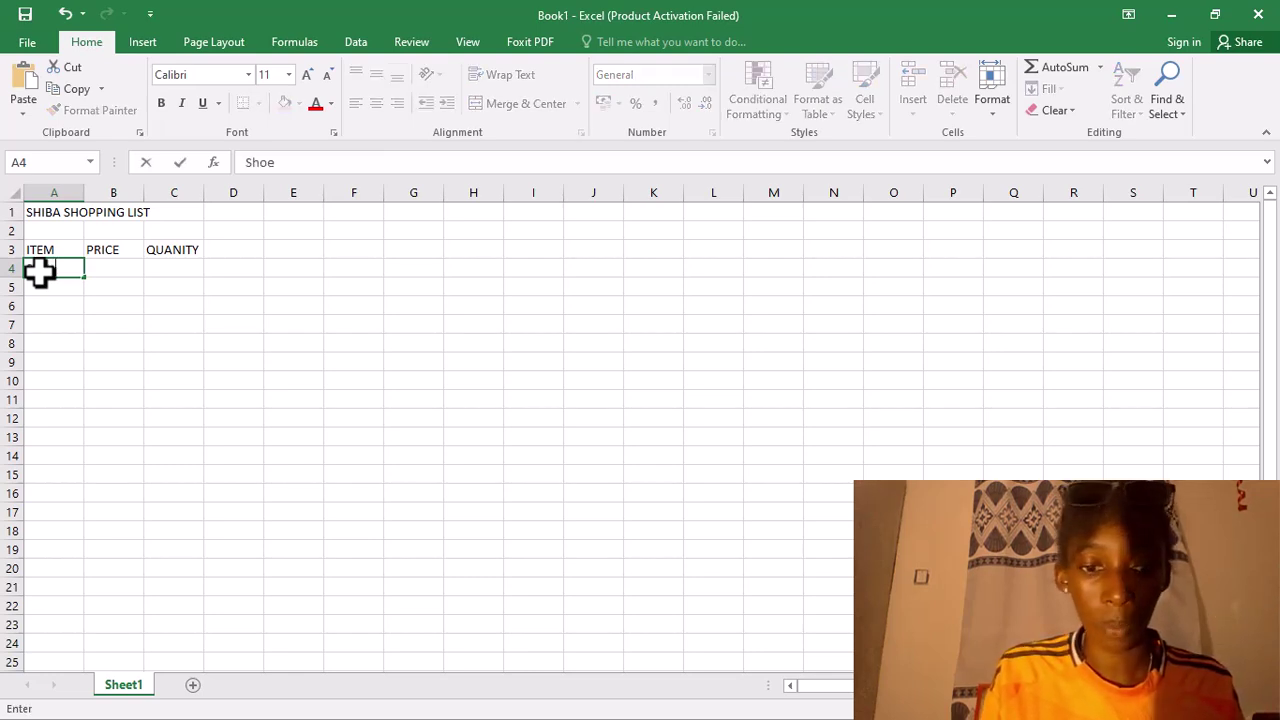
pyautogui.write('s')
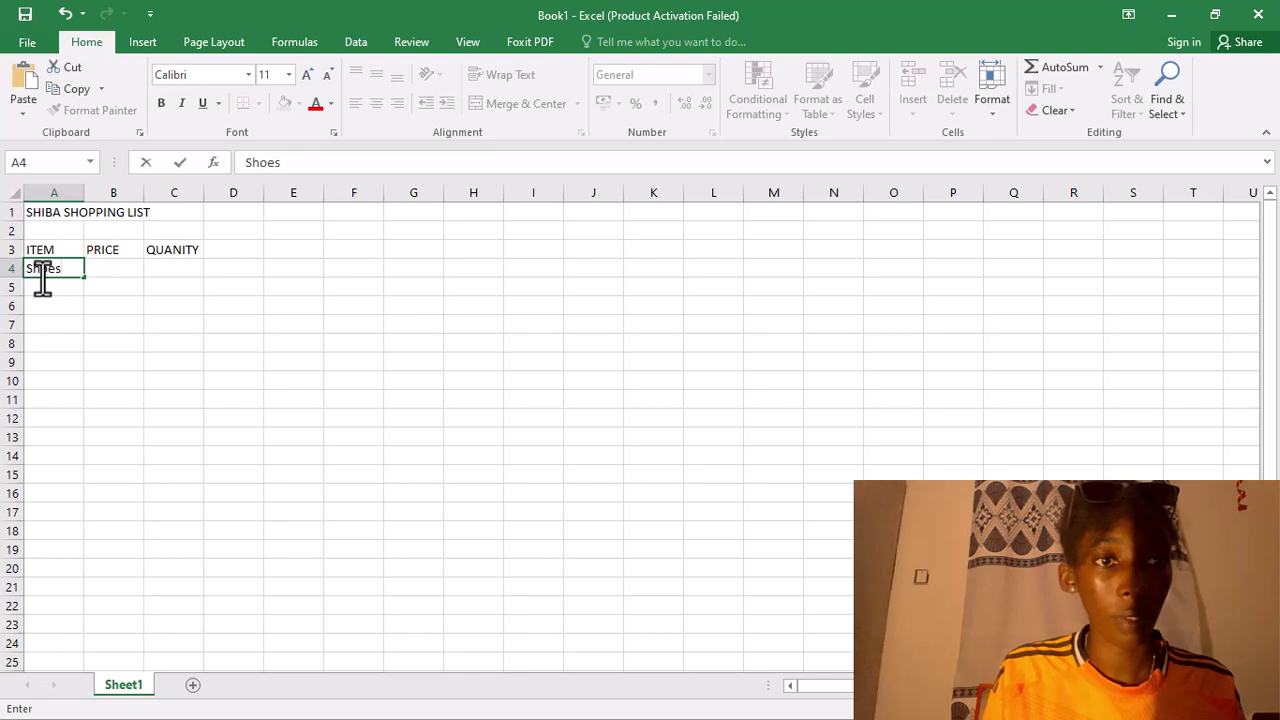
pyautogui.press('Return')
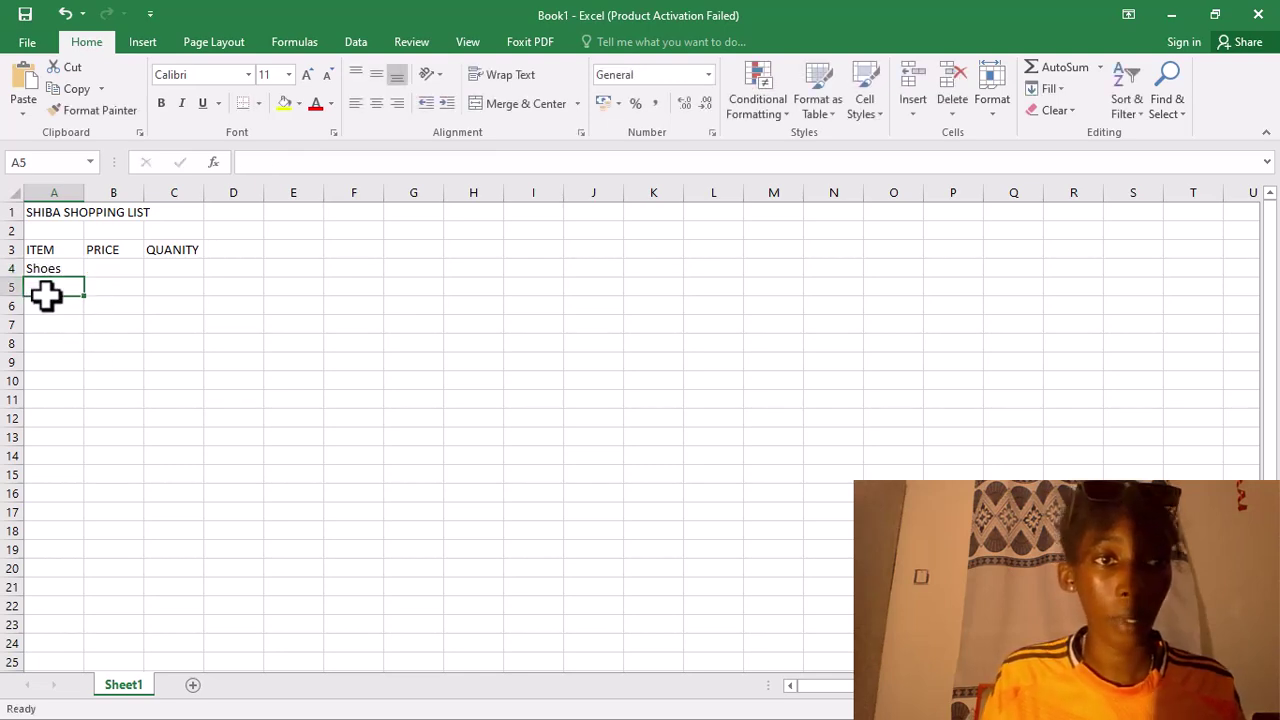
pyautogui.write('boo')
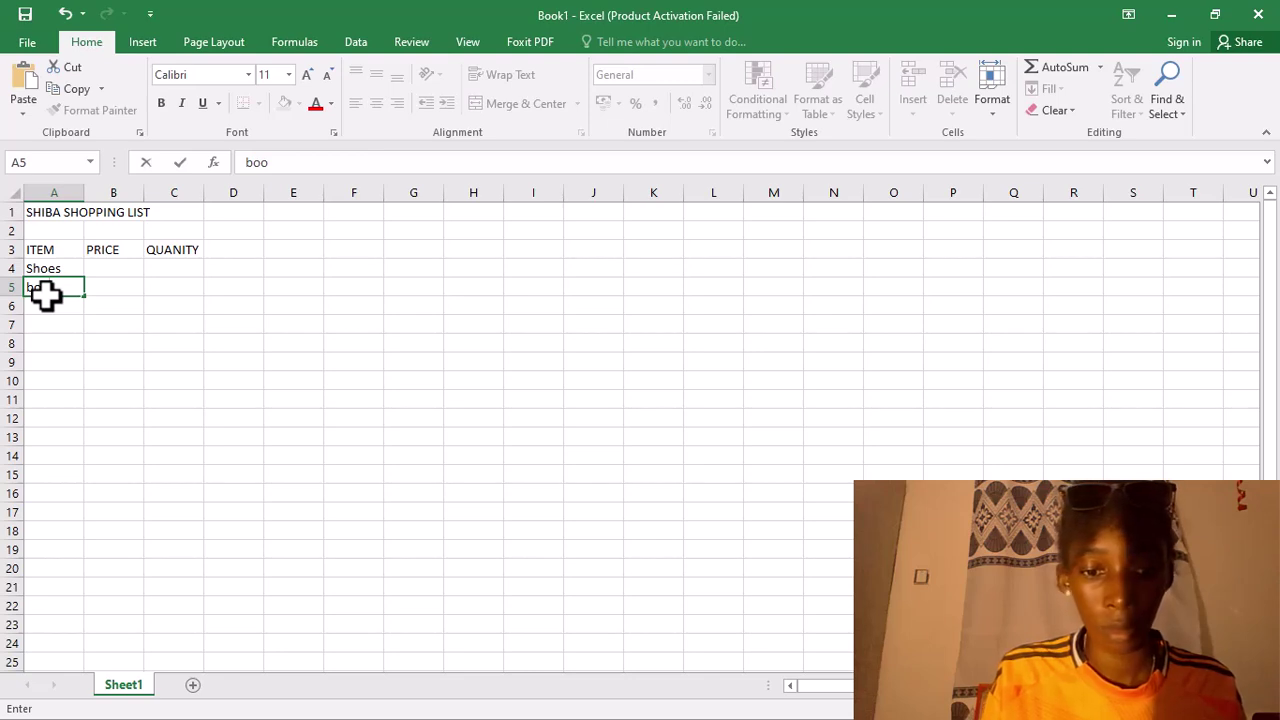
pyautogui.write('ks')
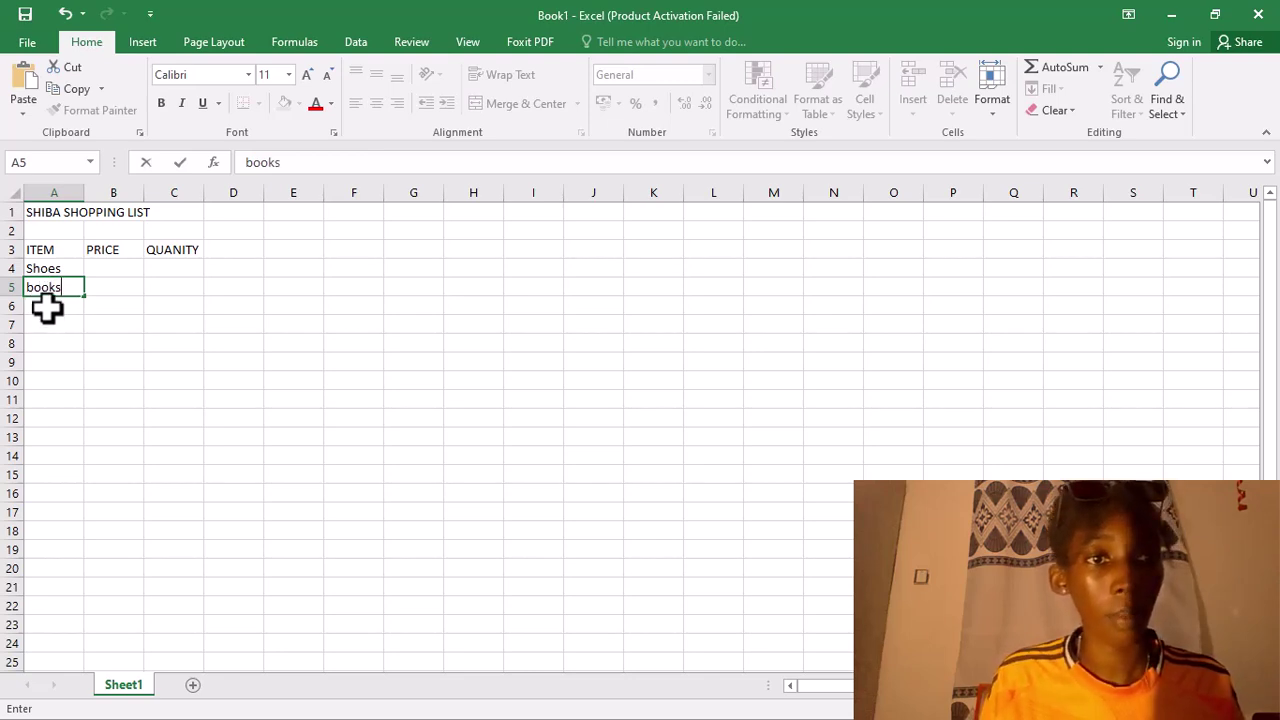
pyautogui.press('Return')
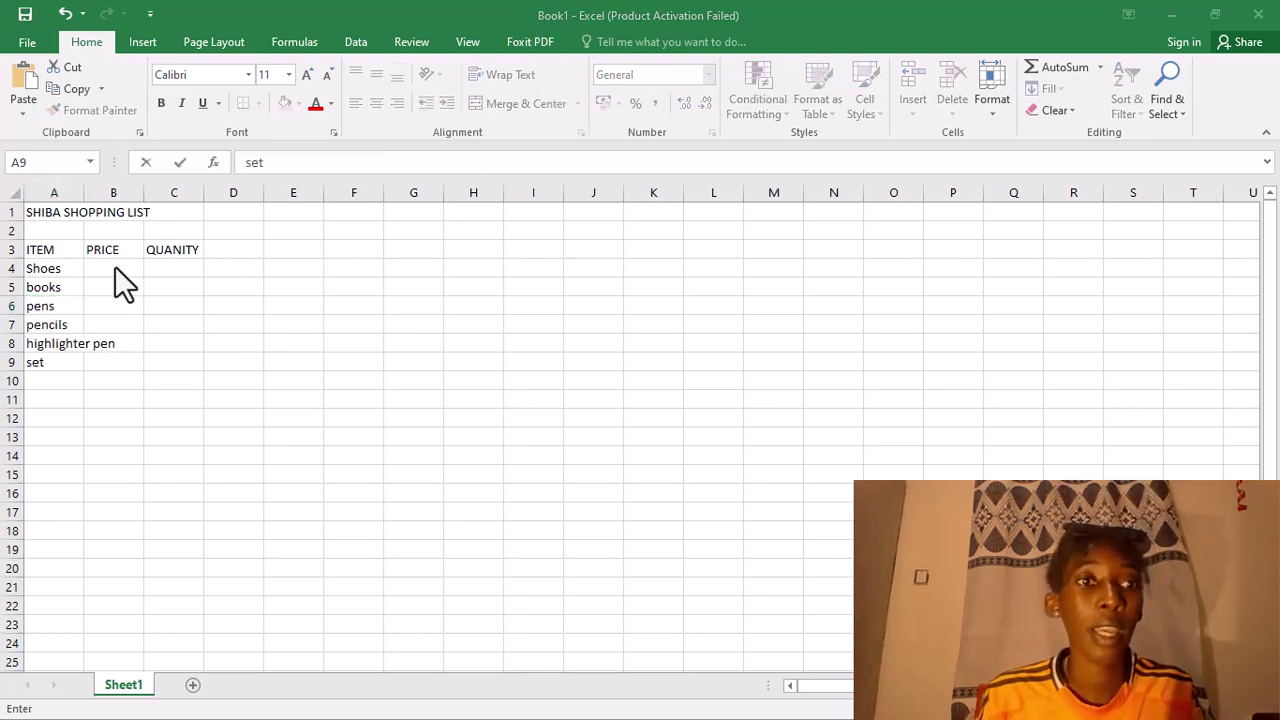
# Enter the prices 25000 for Shoes and 4000 for books in cells B4 and B5.
pyautogui.click(113, 267)
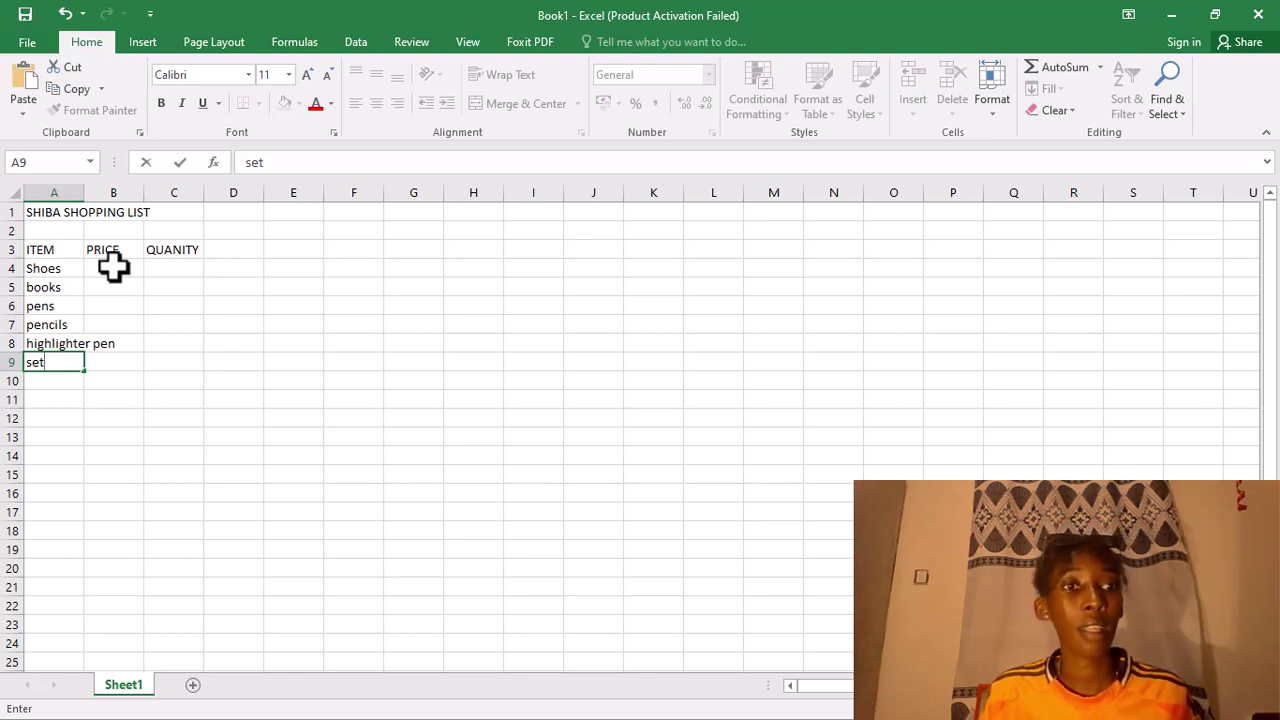
pyautogui.click(113, 267)
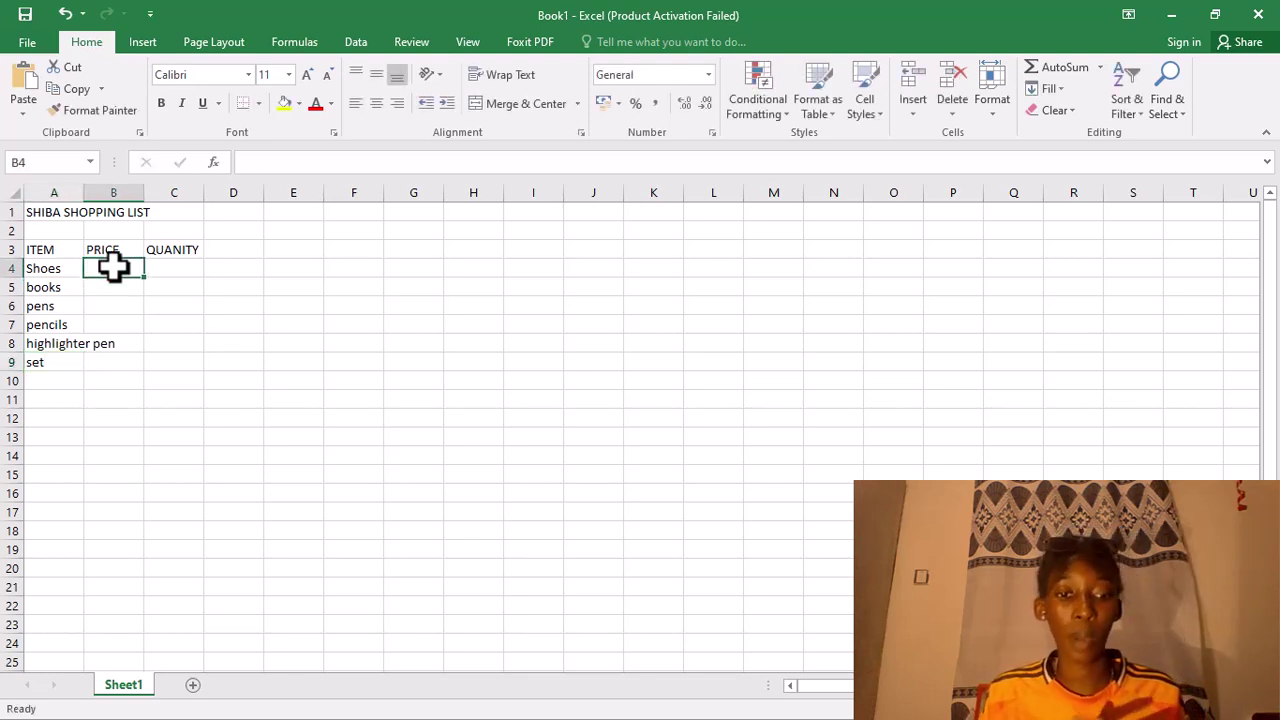
pyautogui.write('25')
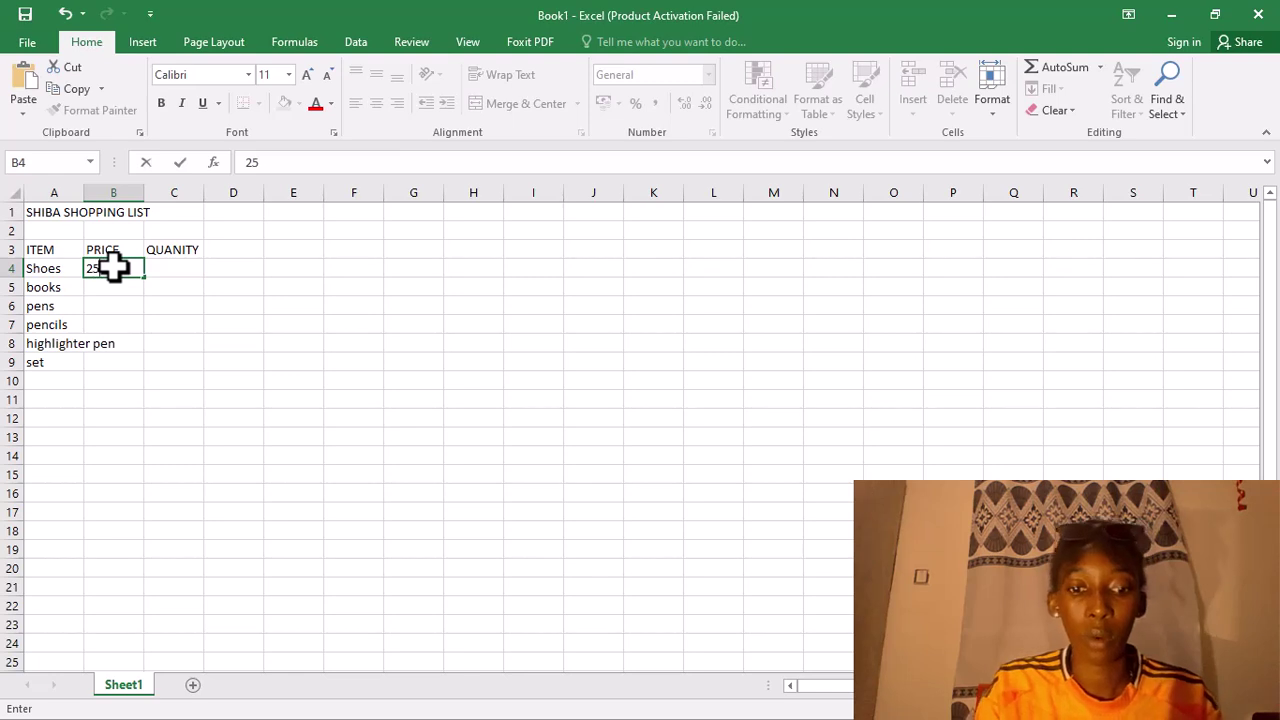
pyautogui.write('00')
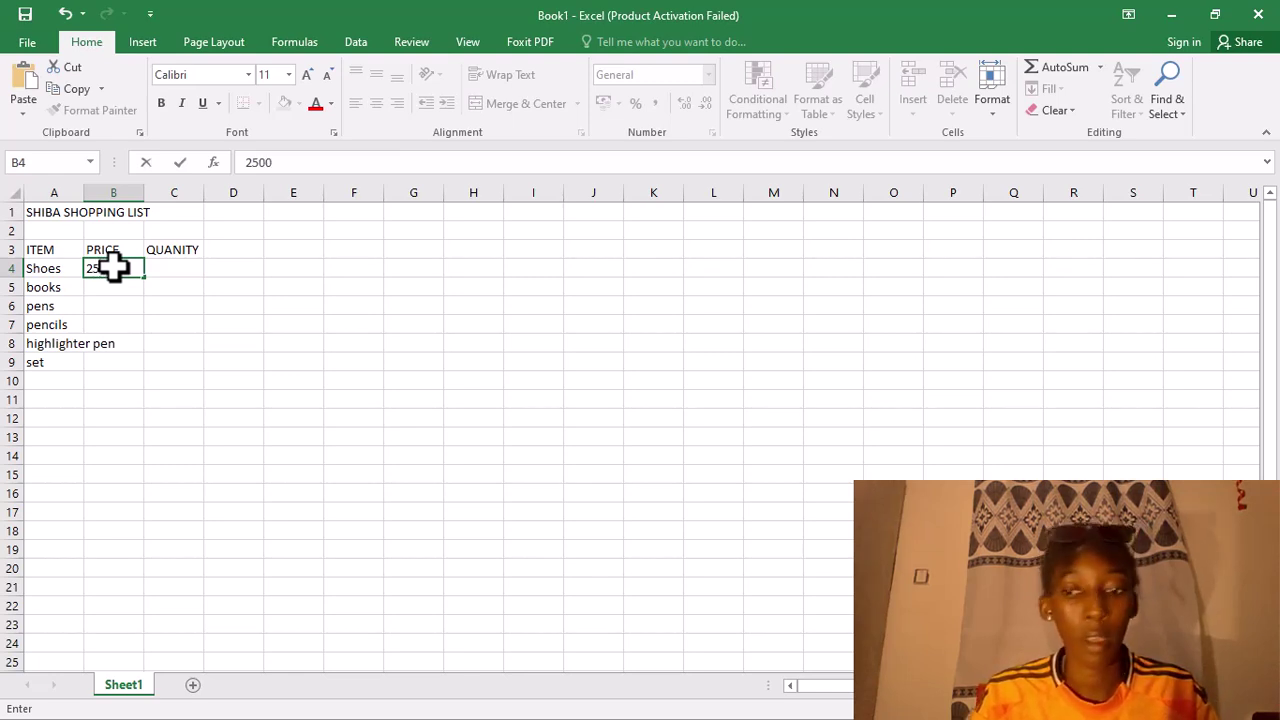
pyautogui.write('0')
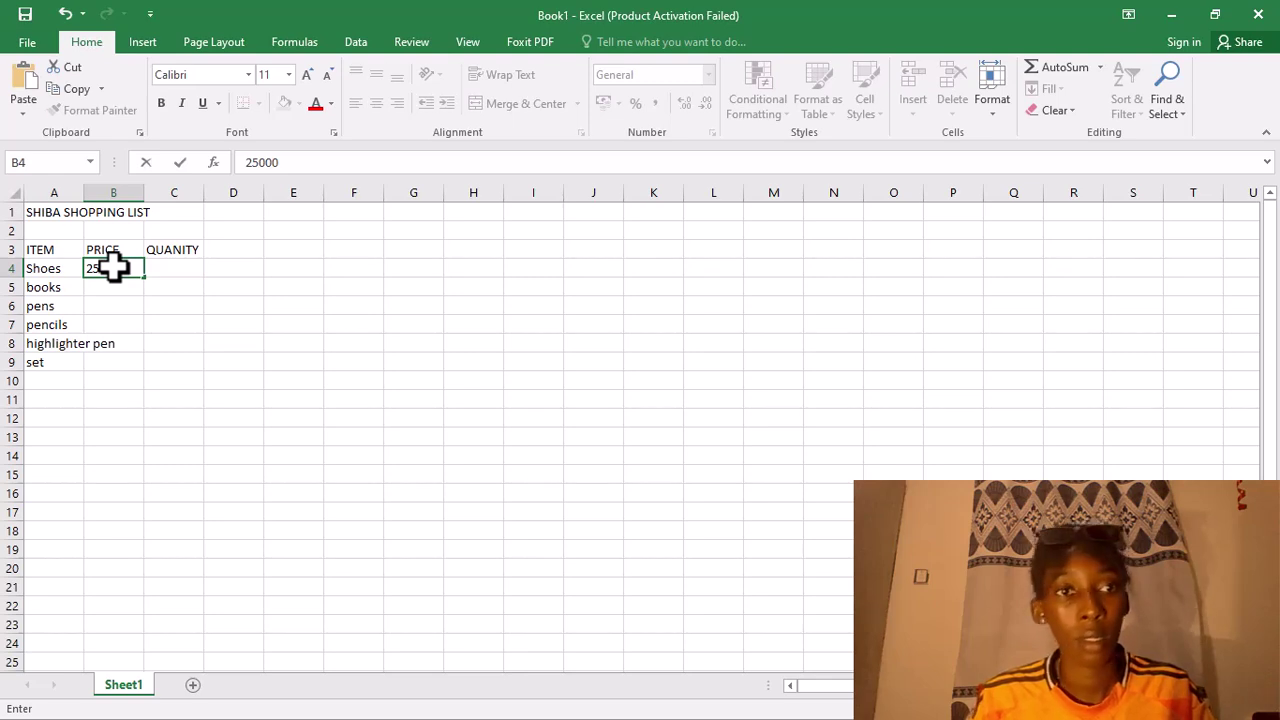
pyautogui.press('Return')
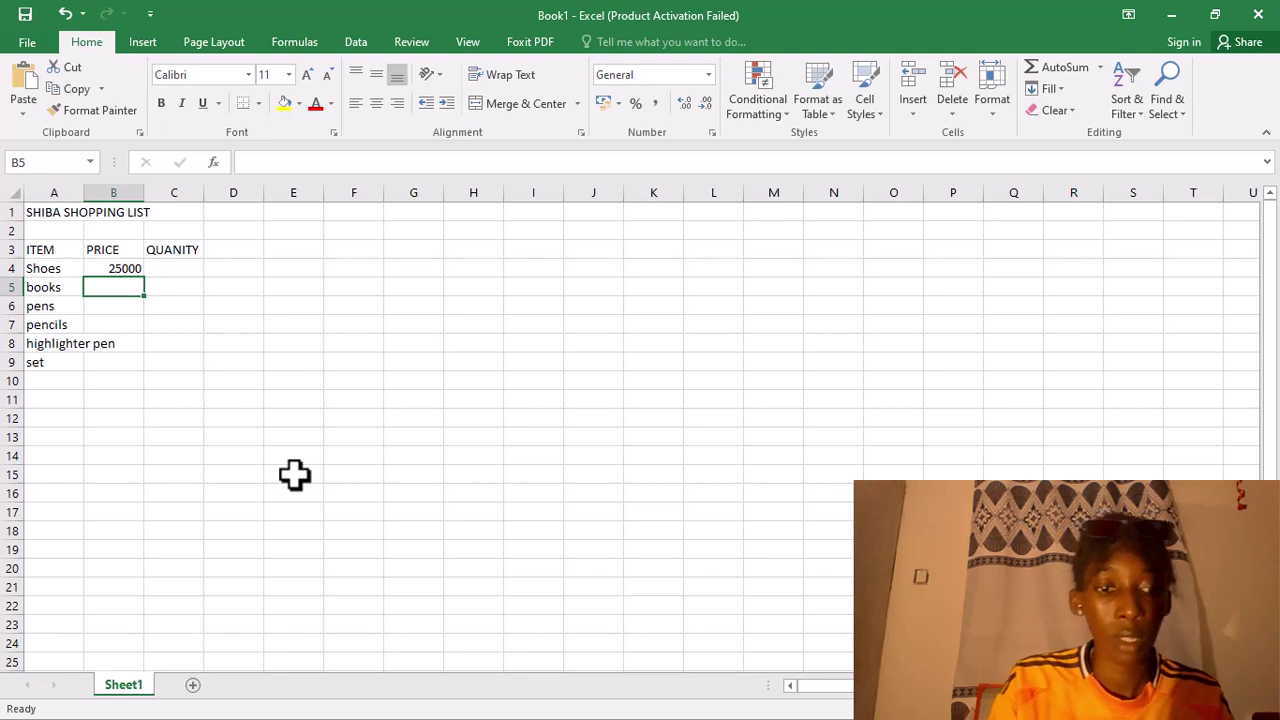
pyautogui.write('4000')
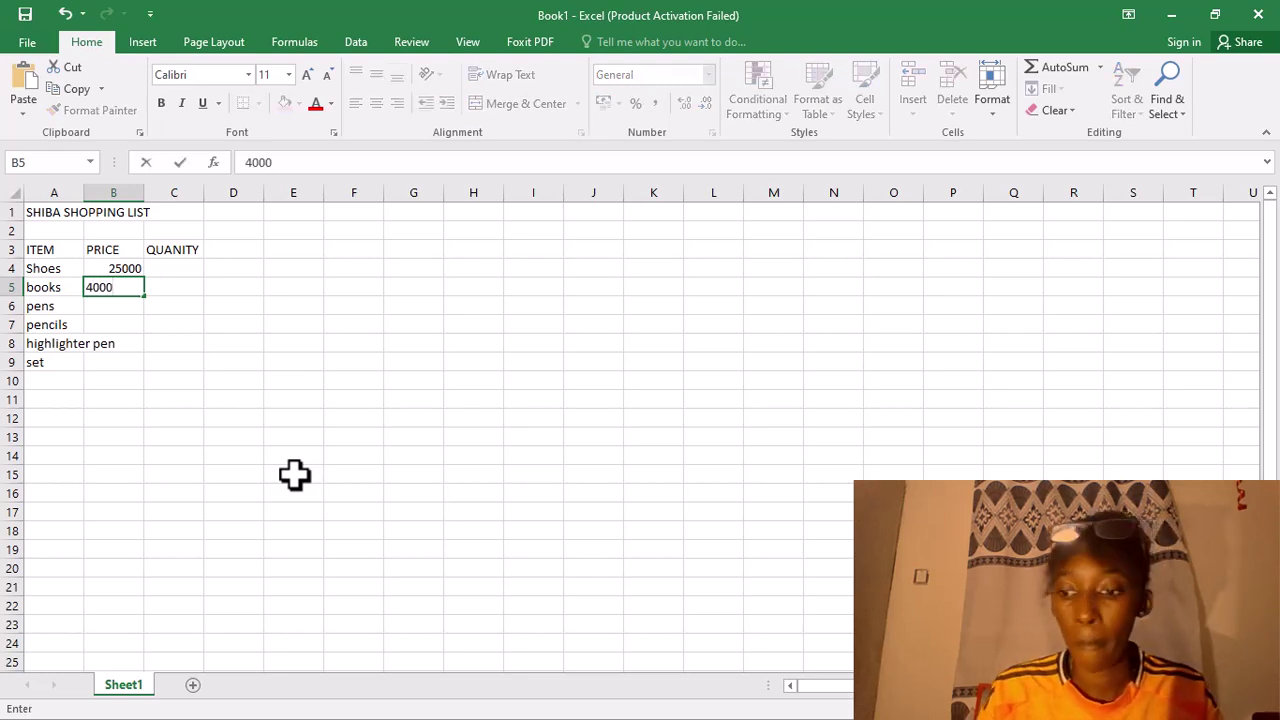
pyautogui.press('Return')
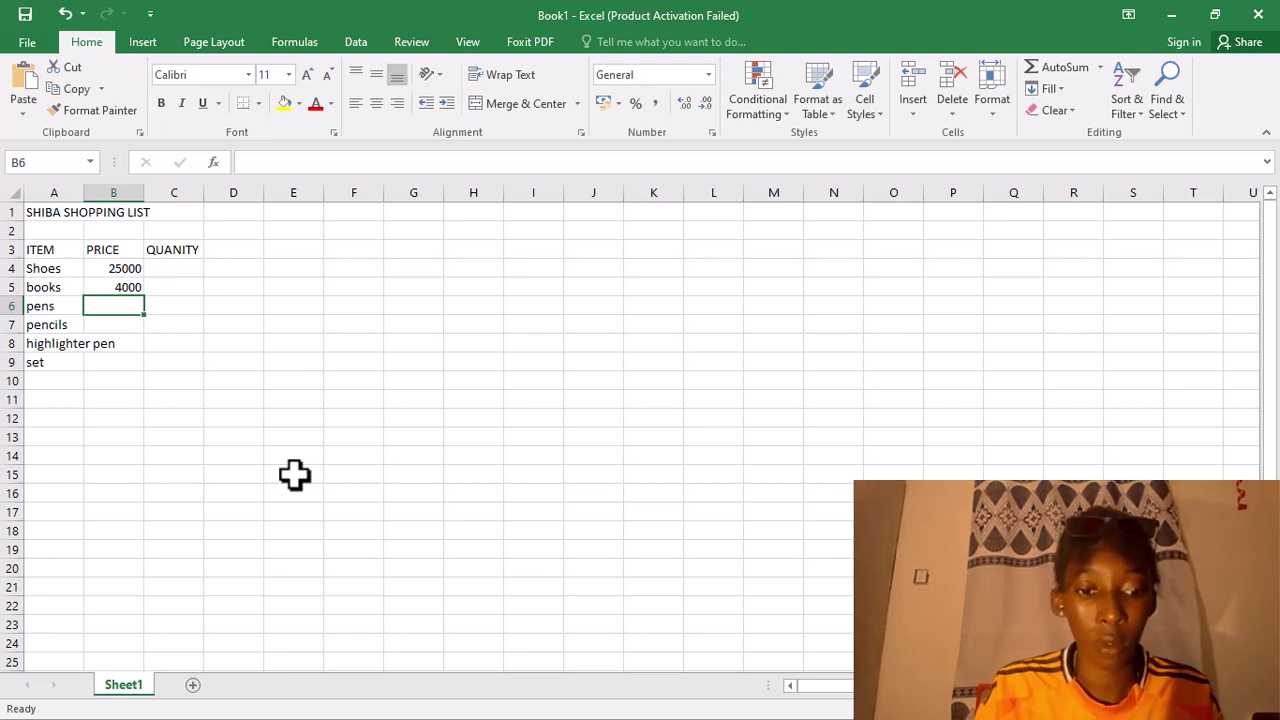
# Enter the prices 500 for pens, 200 for pencils, 1500 for highlighter pen and 6000 for set in cells B6 to B9.
pyautogui.write('5')
pyautogui.write('00')
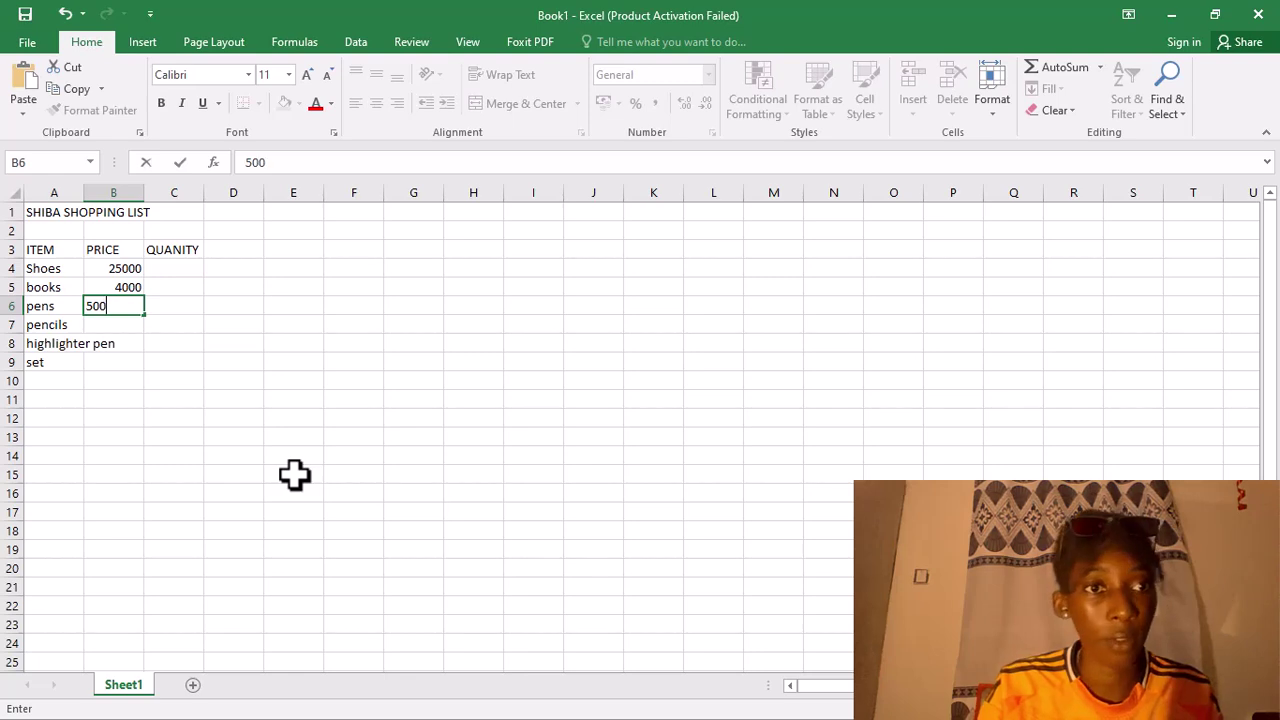
pyautogui.press('Return')
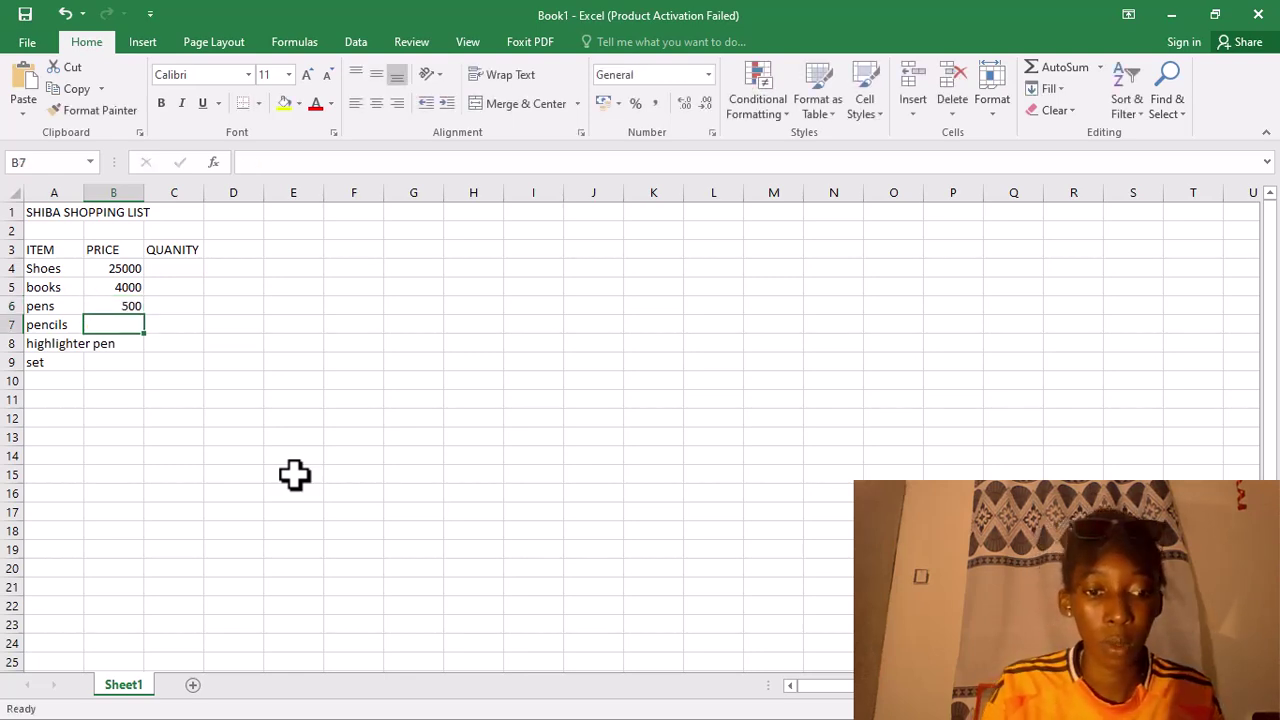
pyautogui.write('200')
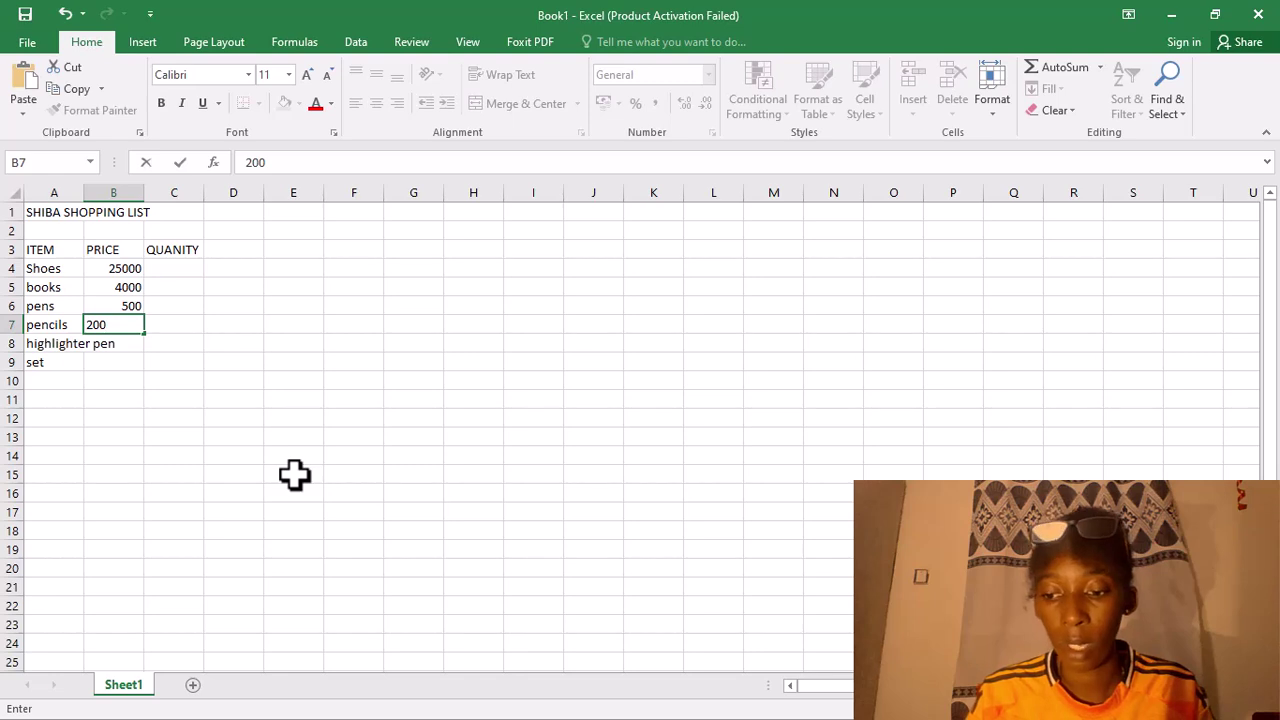
pyautogui.press('Return')
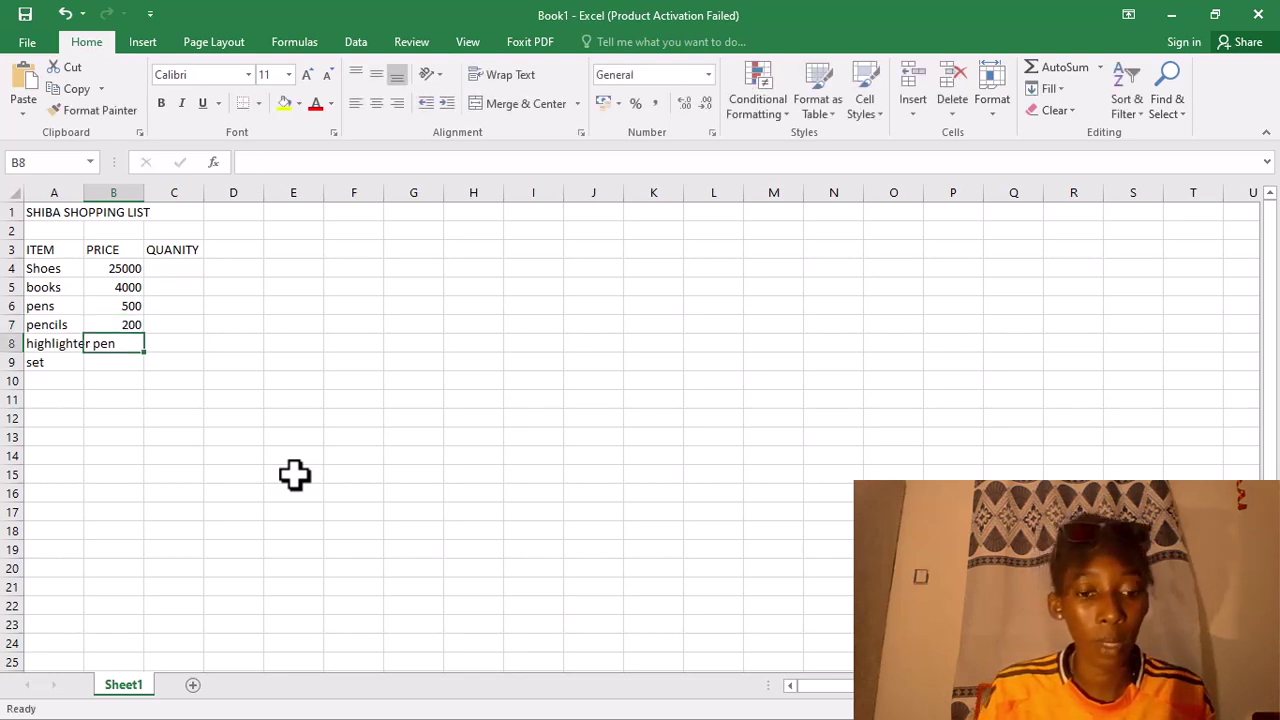
pyautogui.write('15')
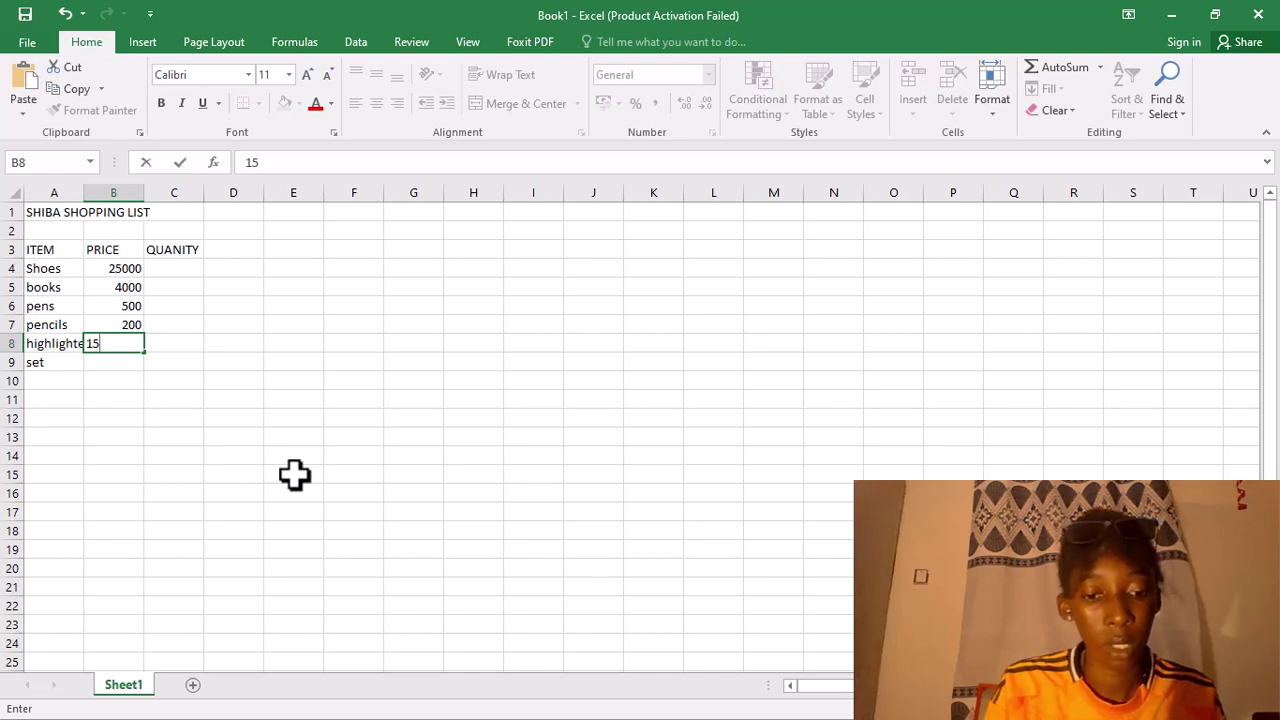
pyautogui.write('00')
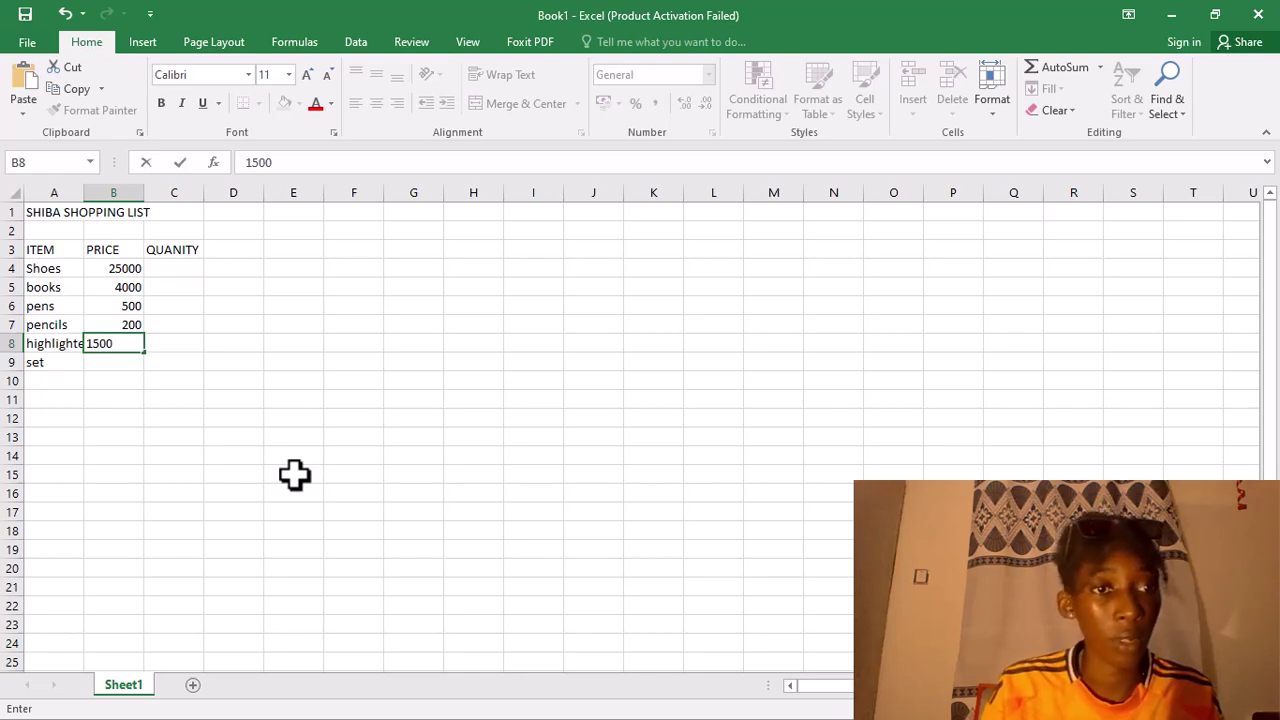
pyautogui.press('Return')
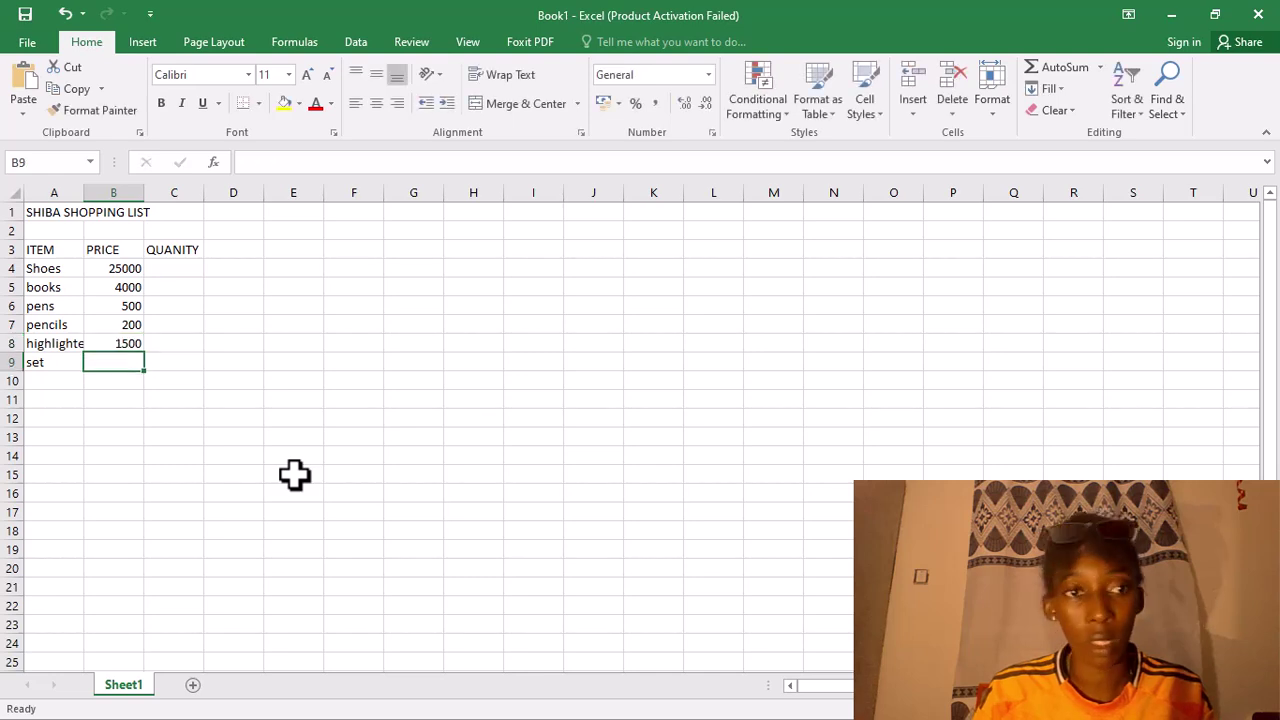
pyautogui.write('6000')
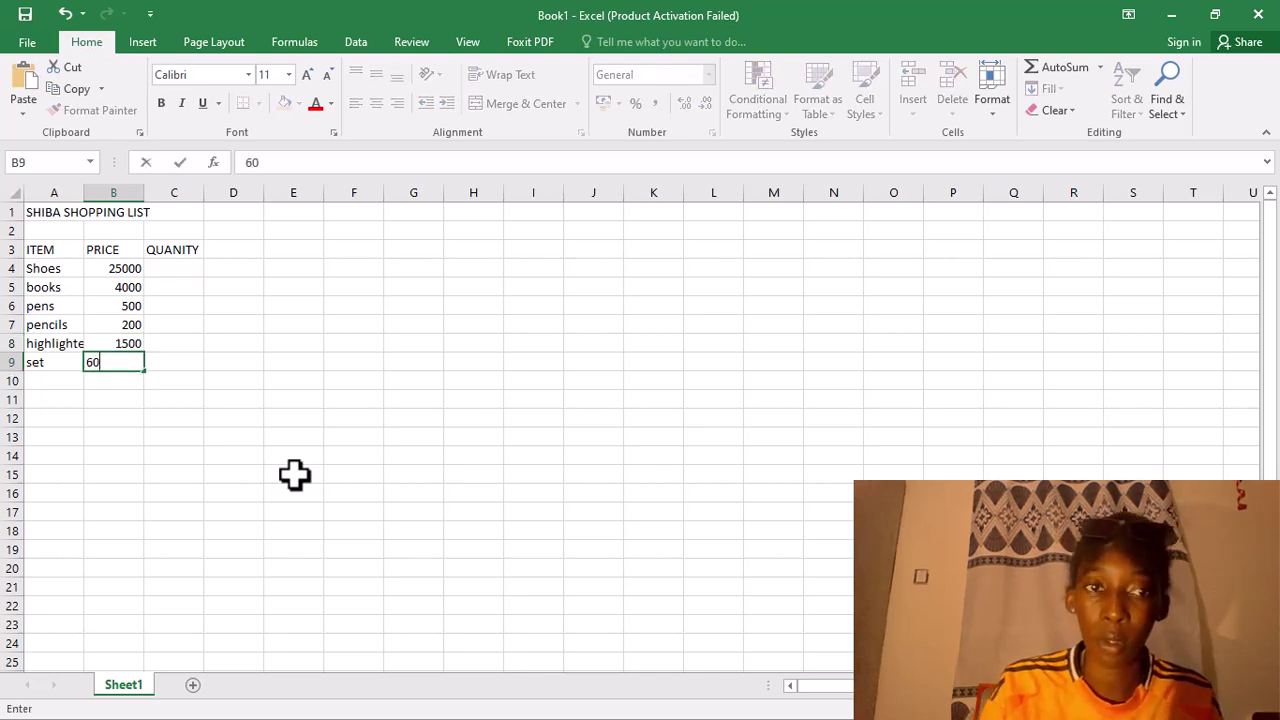
# Fill the QUANITY column with 2, 12, 10, 12, 3 and 2 in cells C4 to C9.
pyautogui.click(183, 270)
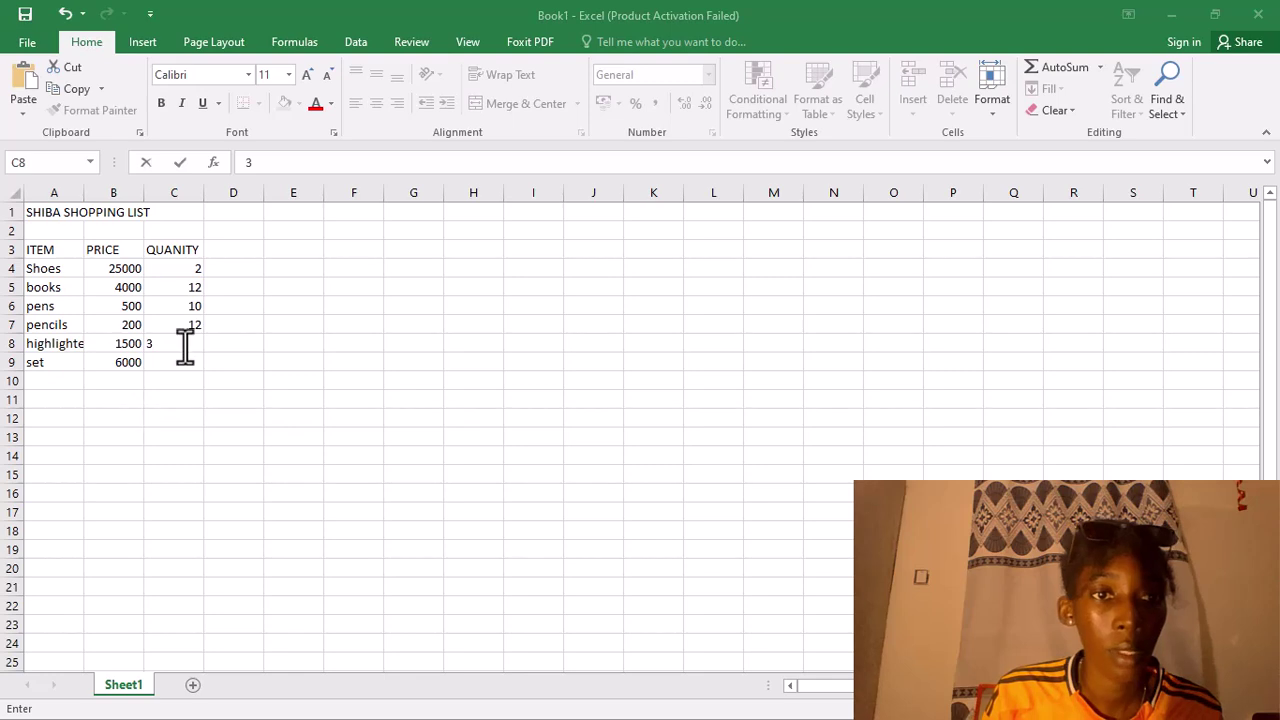
pyautogui.click(185, 345)
pyautogui.press('Return')
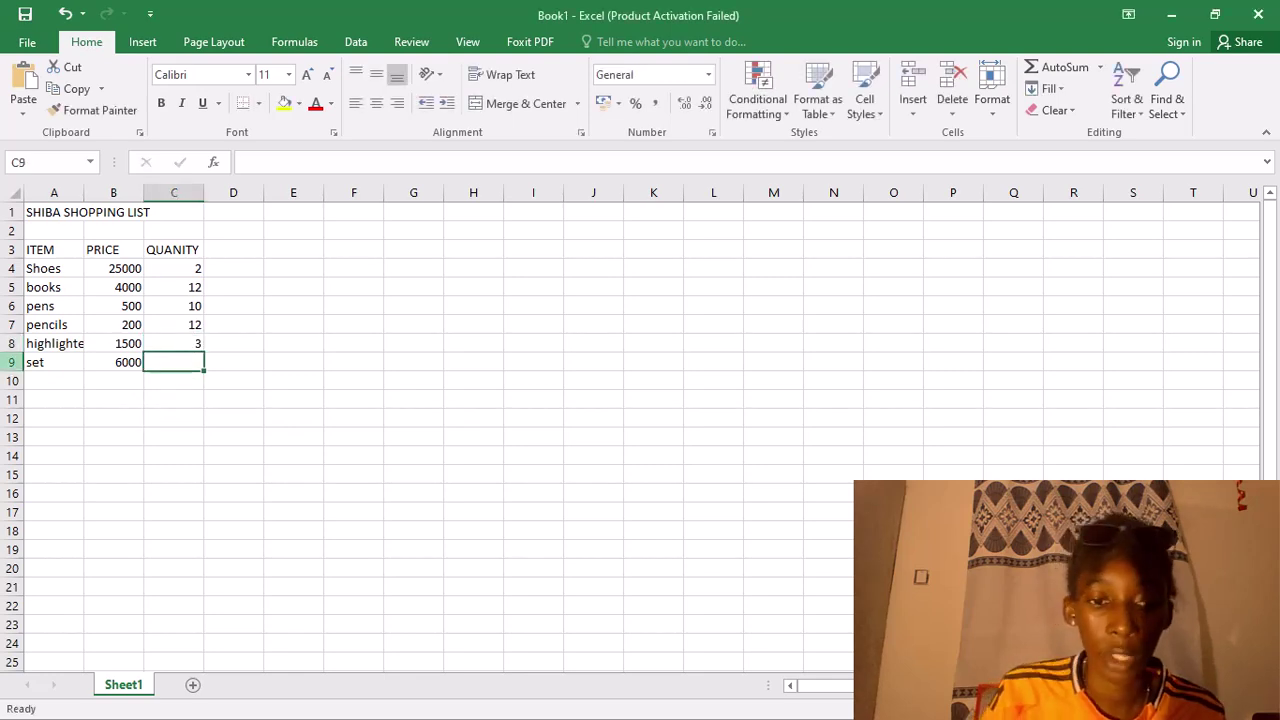
pyautogui.write('2')
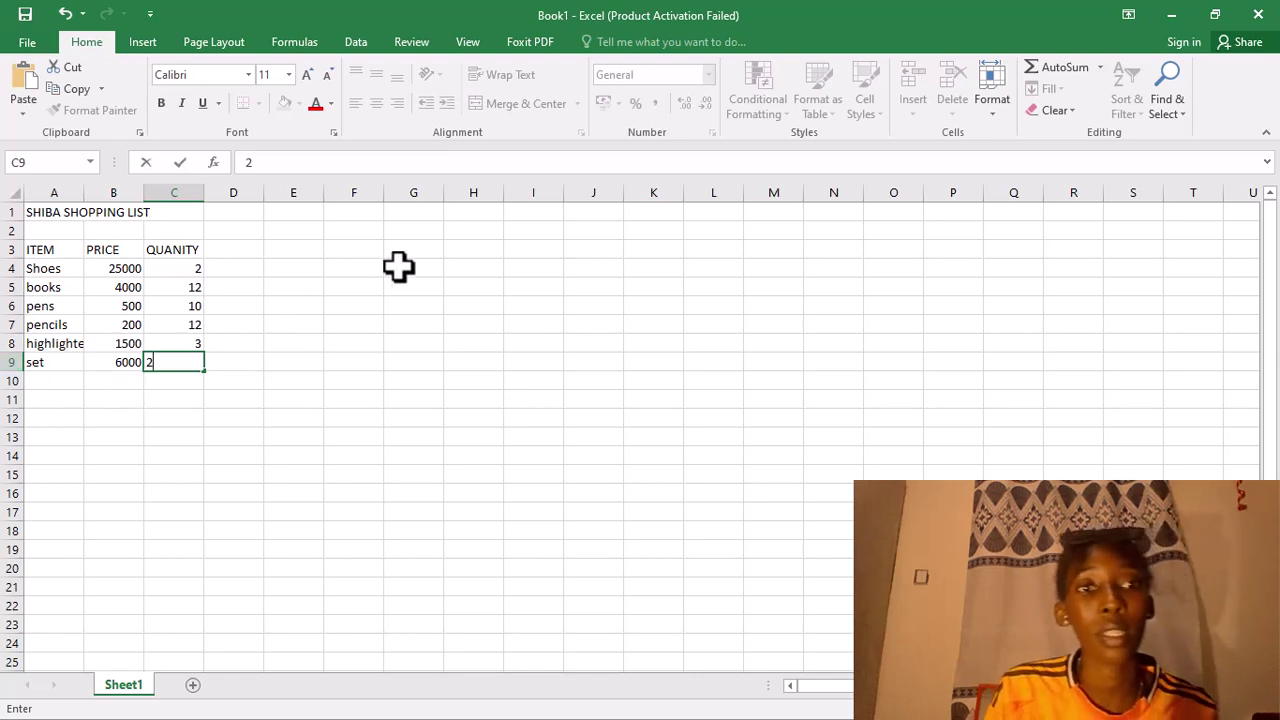
pyautogui.click(241, 250)
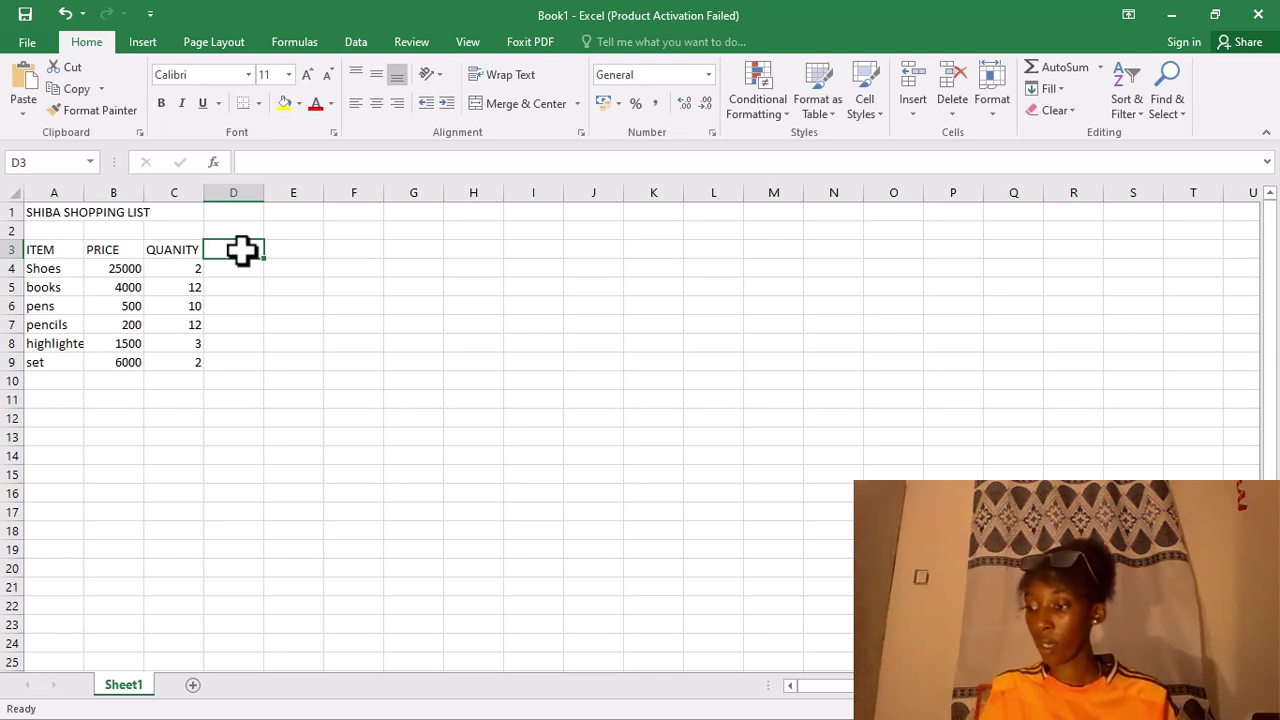
# Try to set the font style of the PRICE heading in cell B3 to Italic through the Format Cells settings.
pyautogui.doubleClick(138, 251)
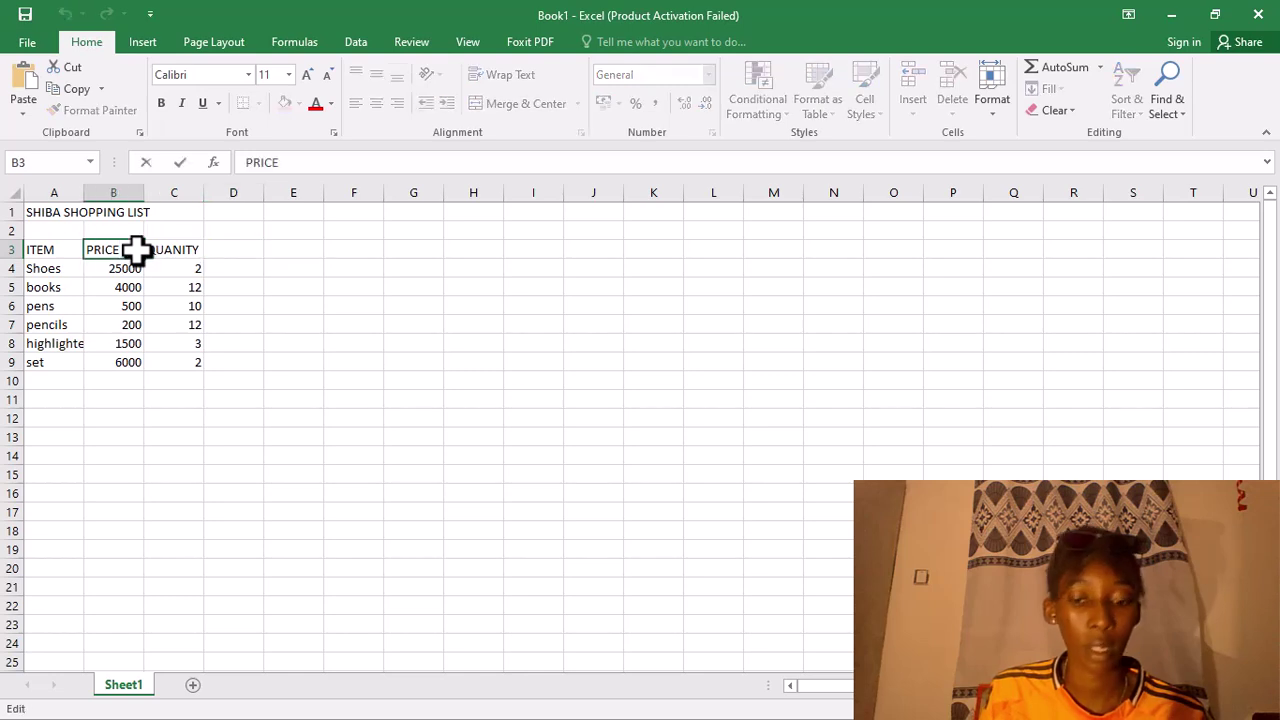
pyautogui.rightClick(136, 255)
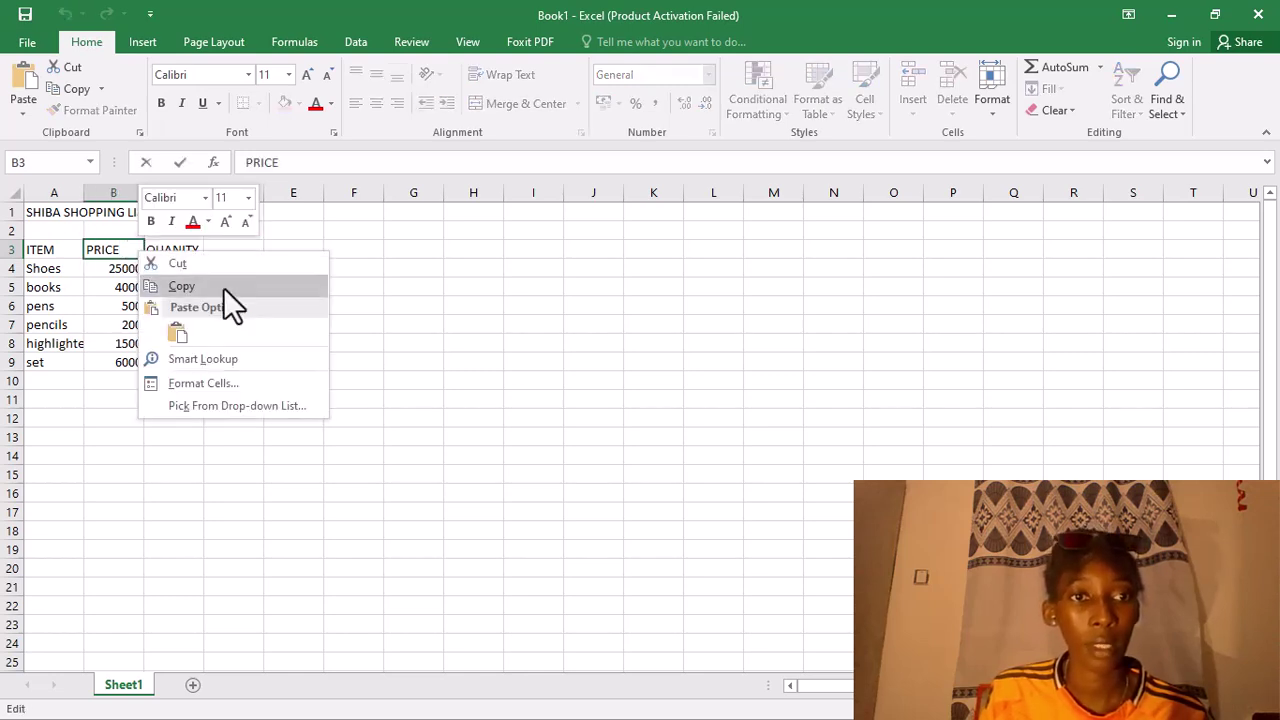
pyautogui.click(546, 93)
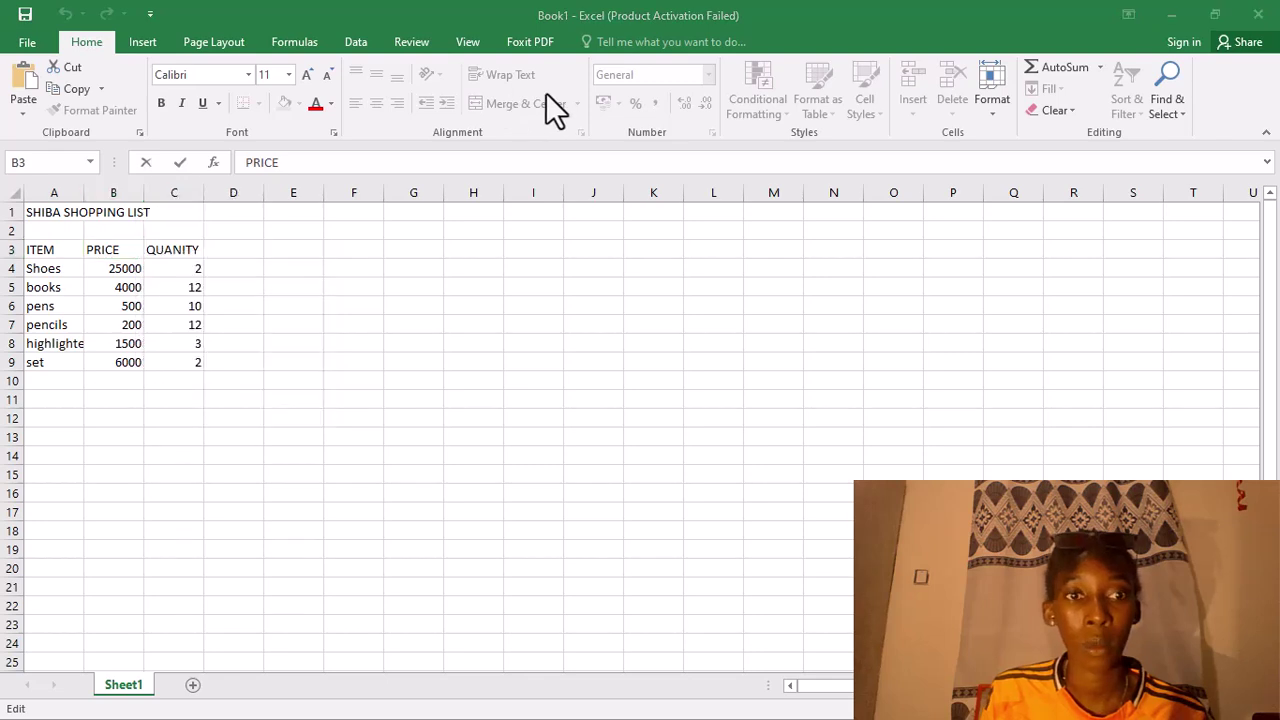
pyautogui.rightClick(120, 255)
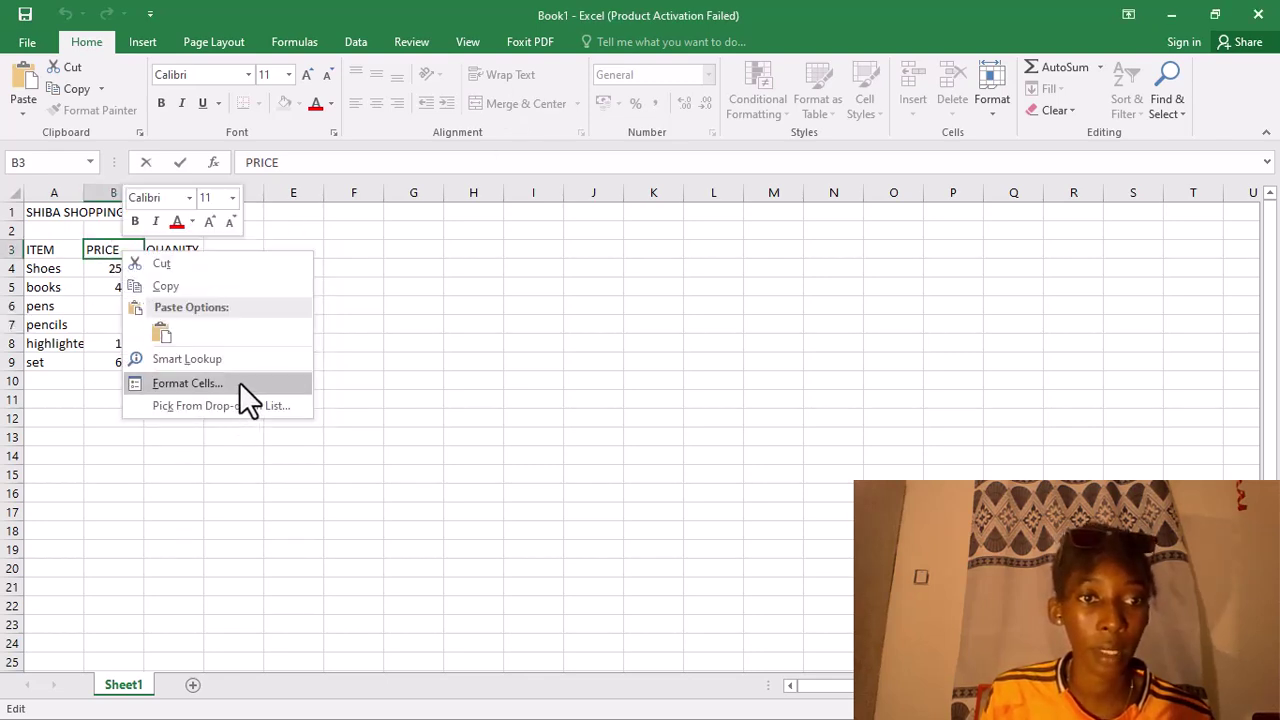
pyautogui.press('Escape')
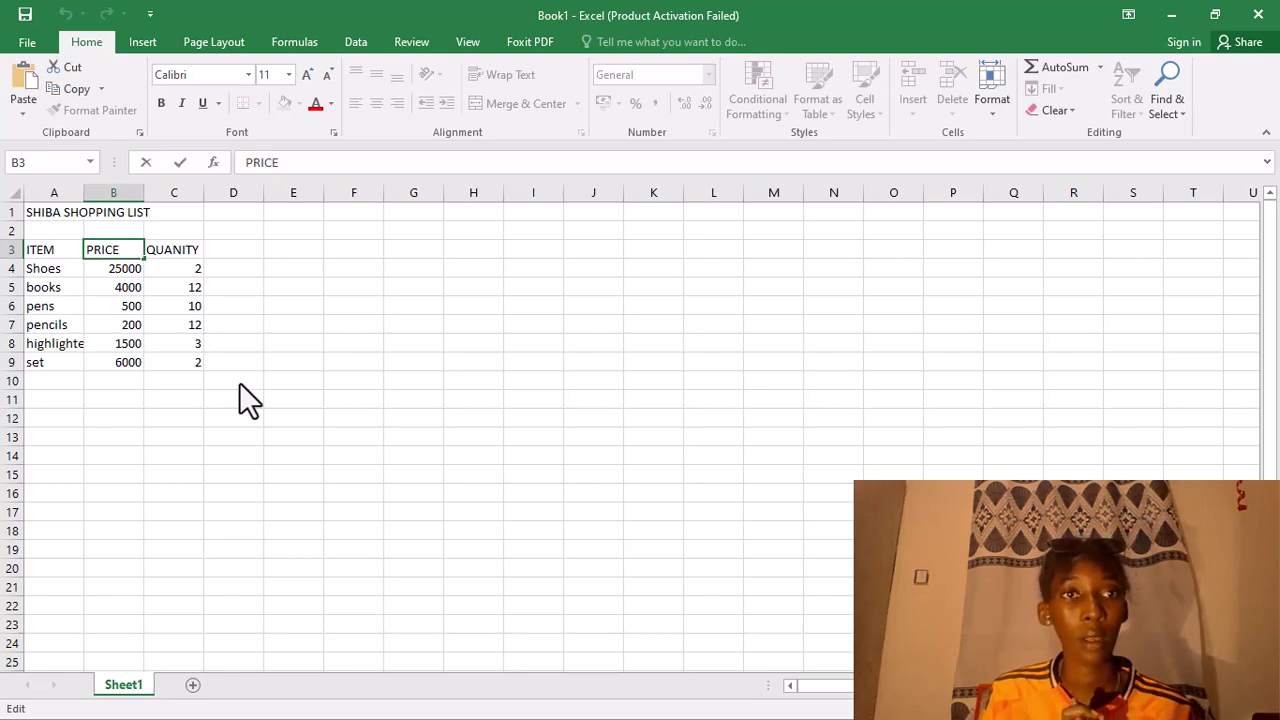
pyautogui.hotkey('ctrl', '1')
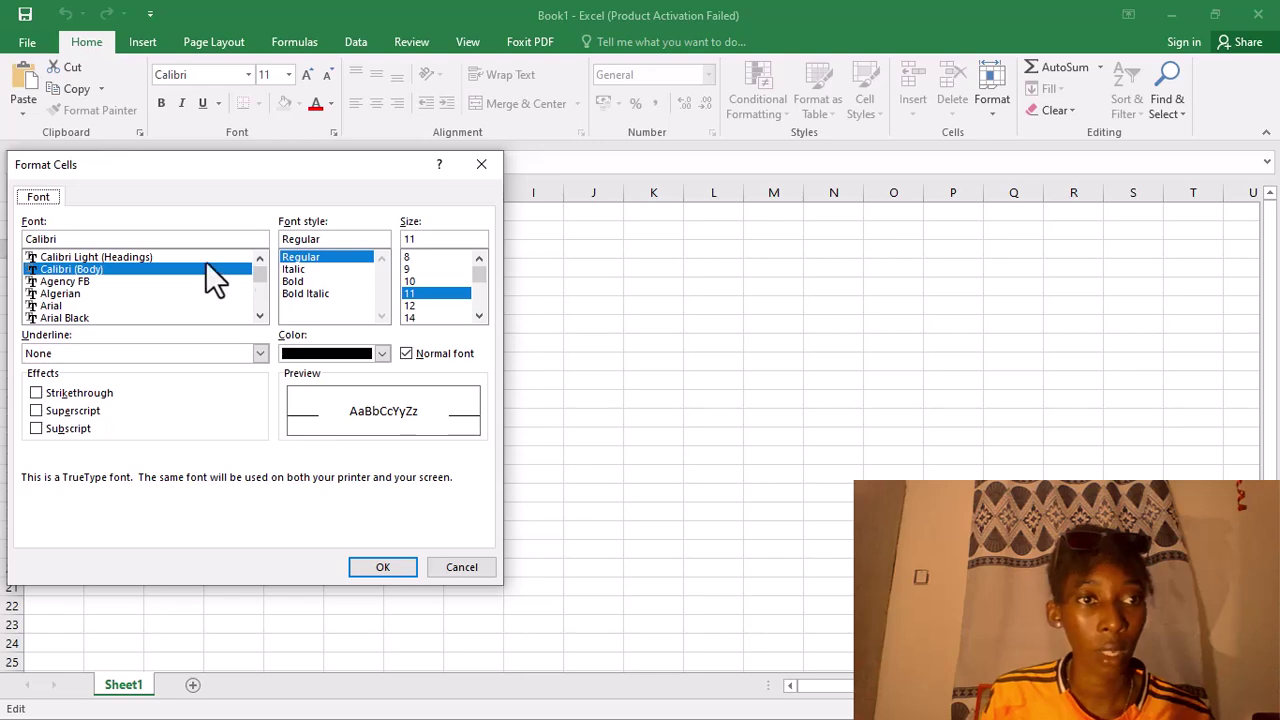
pyautogui.click(309, 271)
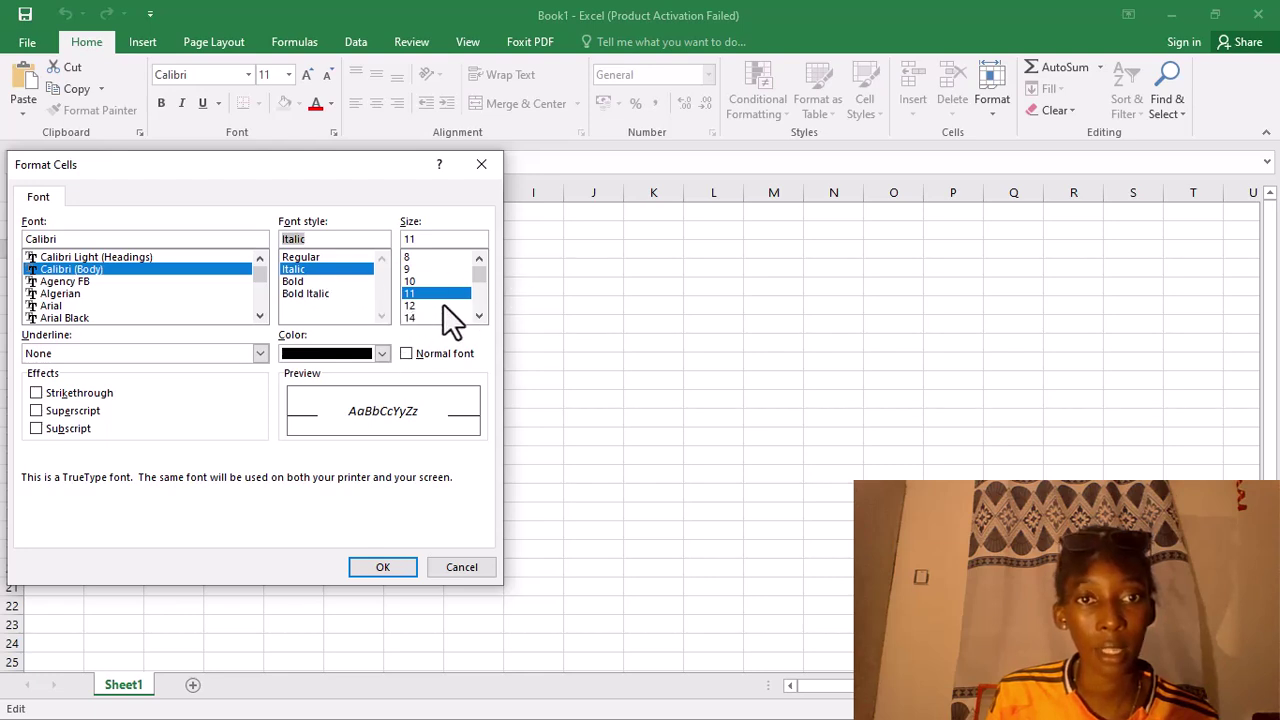
pyautogui.click(397, 562)
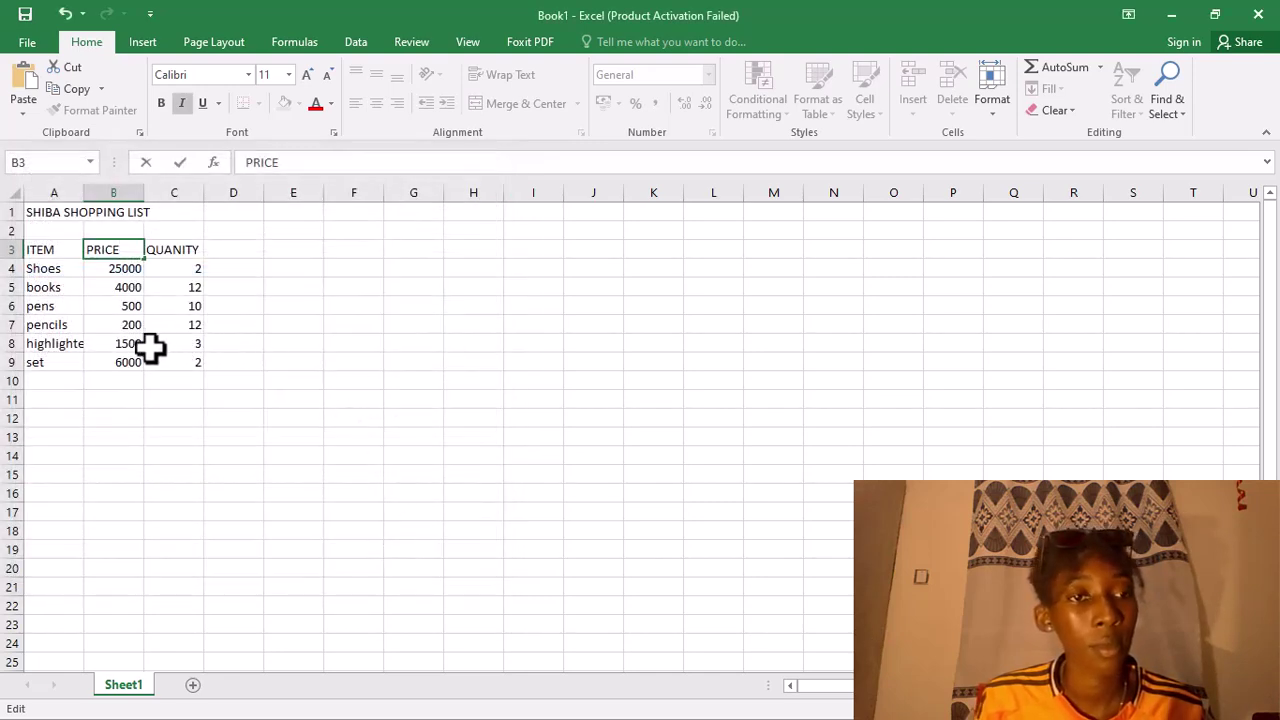
pyautogui.click(237, 262)
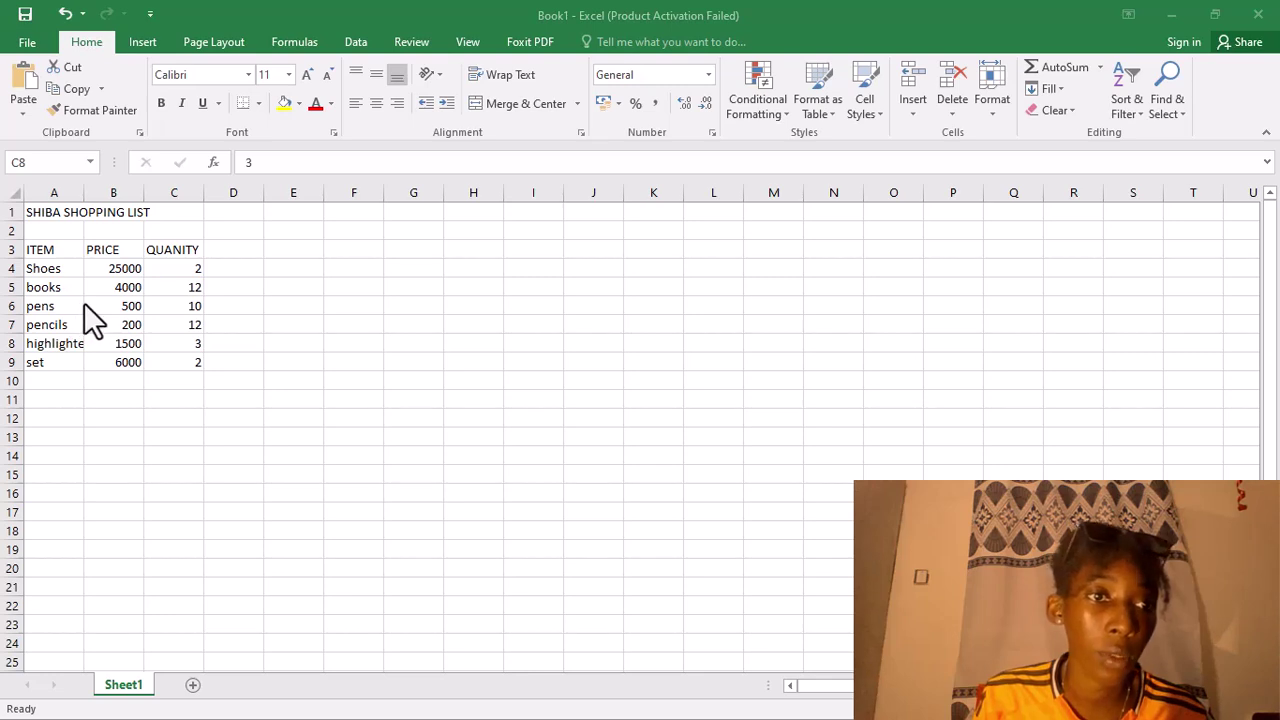
# Try to widen column A so that the highlighter pen entry fits in its cell.
pyautogui.click(84, 303)
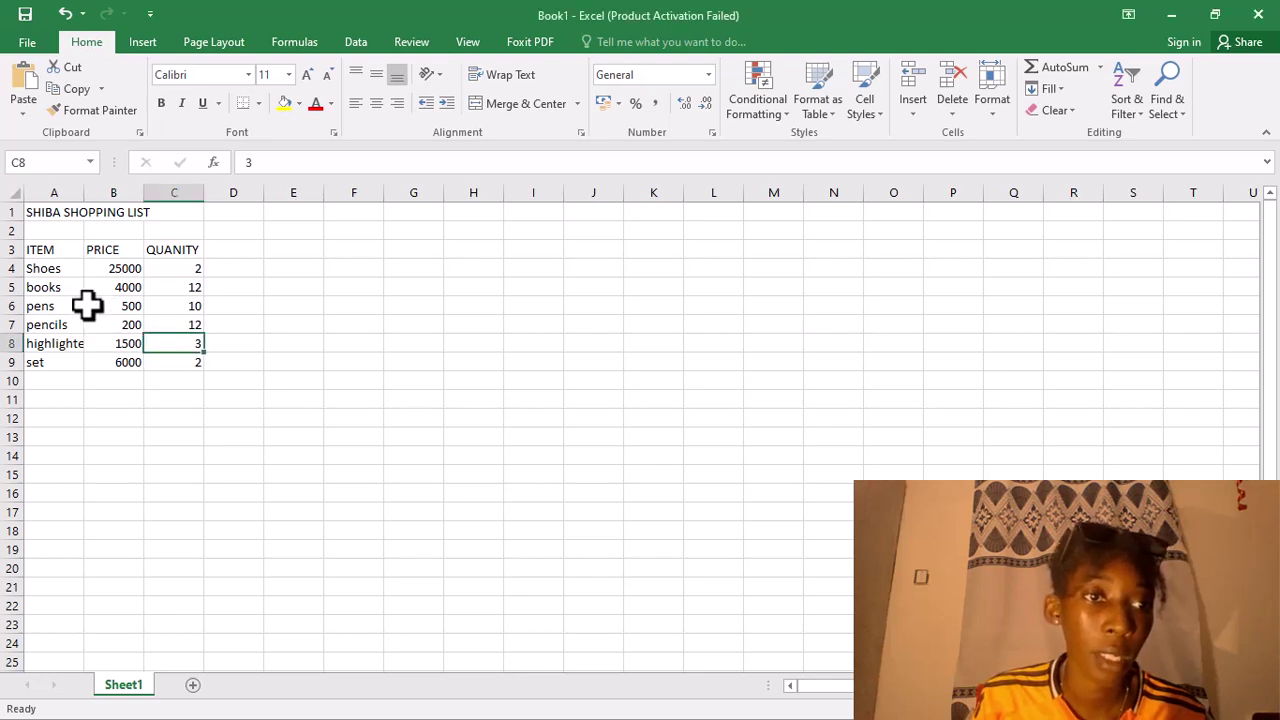
pyautogui.click(82, 305)
pyautogui.click(82, 233)
pyautogui.moveTo(84, 239)
pyautogui.mouseDown()
pyautogui.moveTo(98, 244)
pyautogui.moveTo(85, 229)
pyautogui.mouseUp()
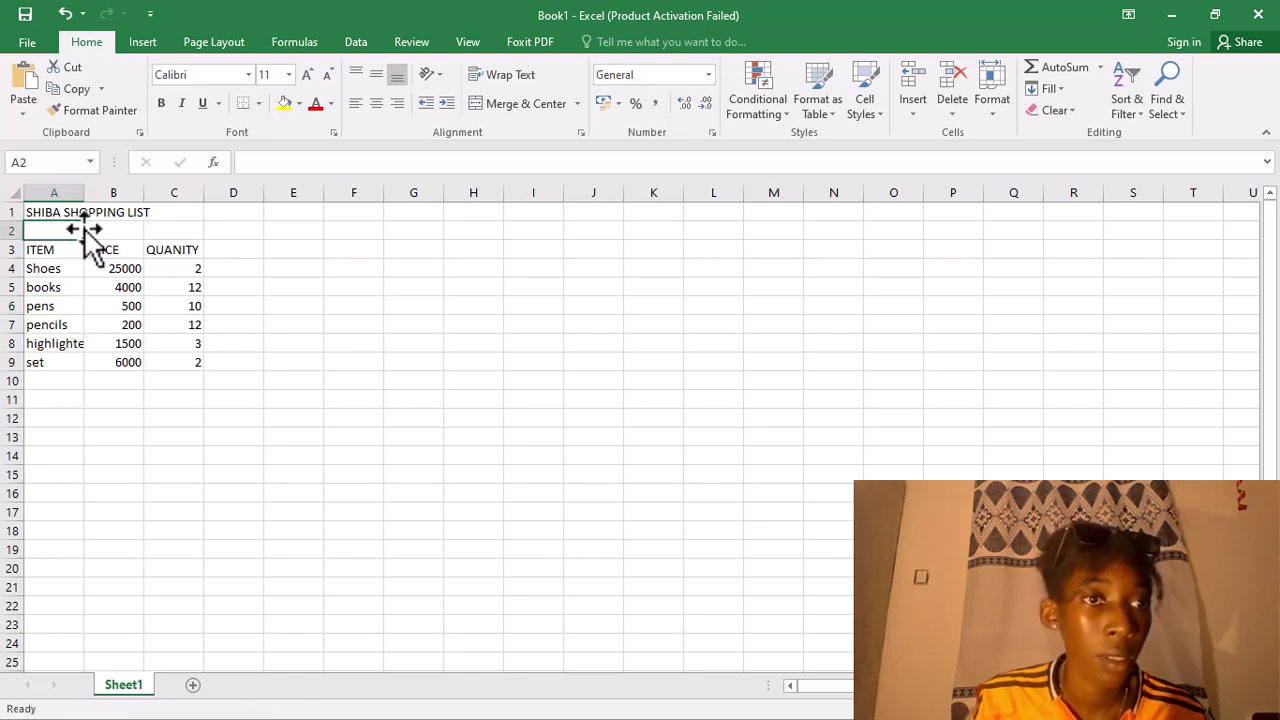
pyautogui.click(85, 287)
pyautogui.moveTo(85, 287)
pyautogui.mouseDown()
pyautogui.moveTo(98, 288)
pyautogui.moveTo(80, 290)
pyautogui.mouseUp()
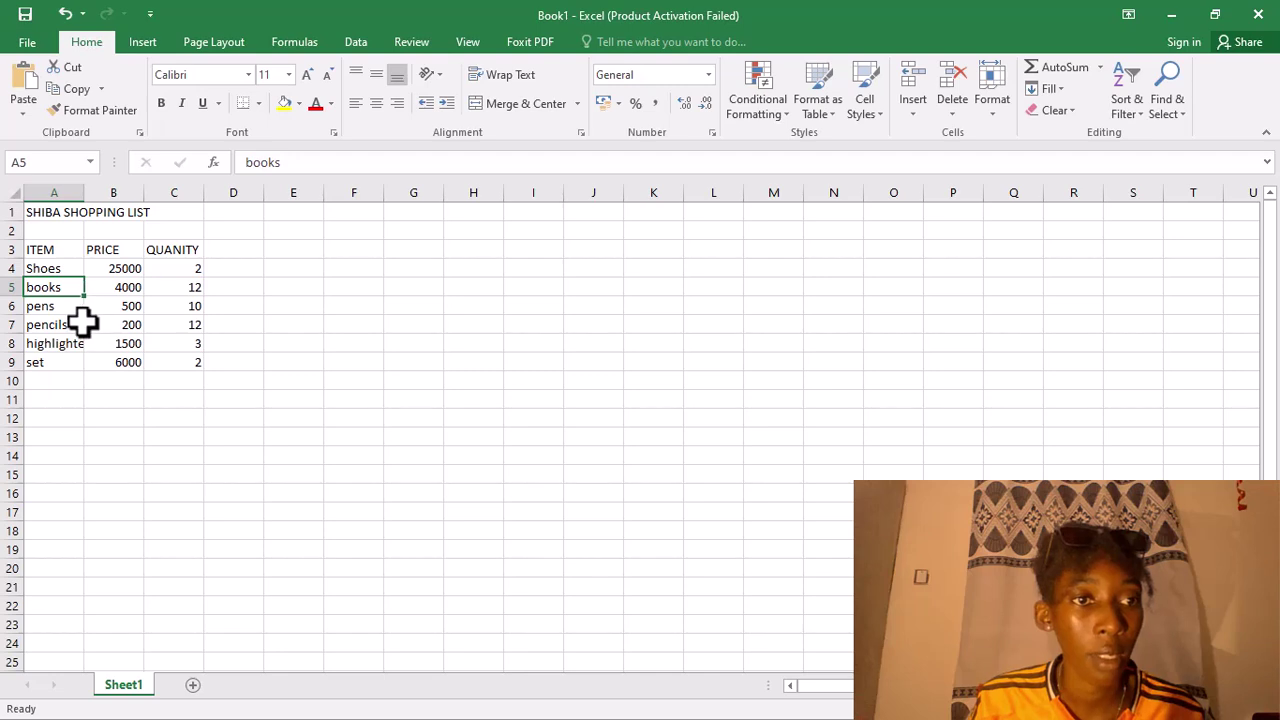
pyautogui.moveTo(84, 357); pyautogui.dragTo(86, 346)
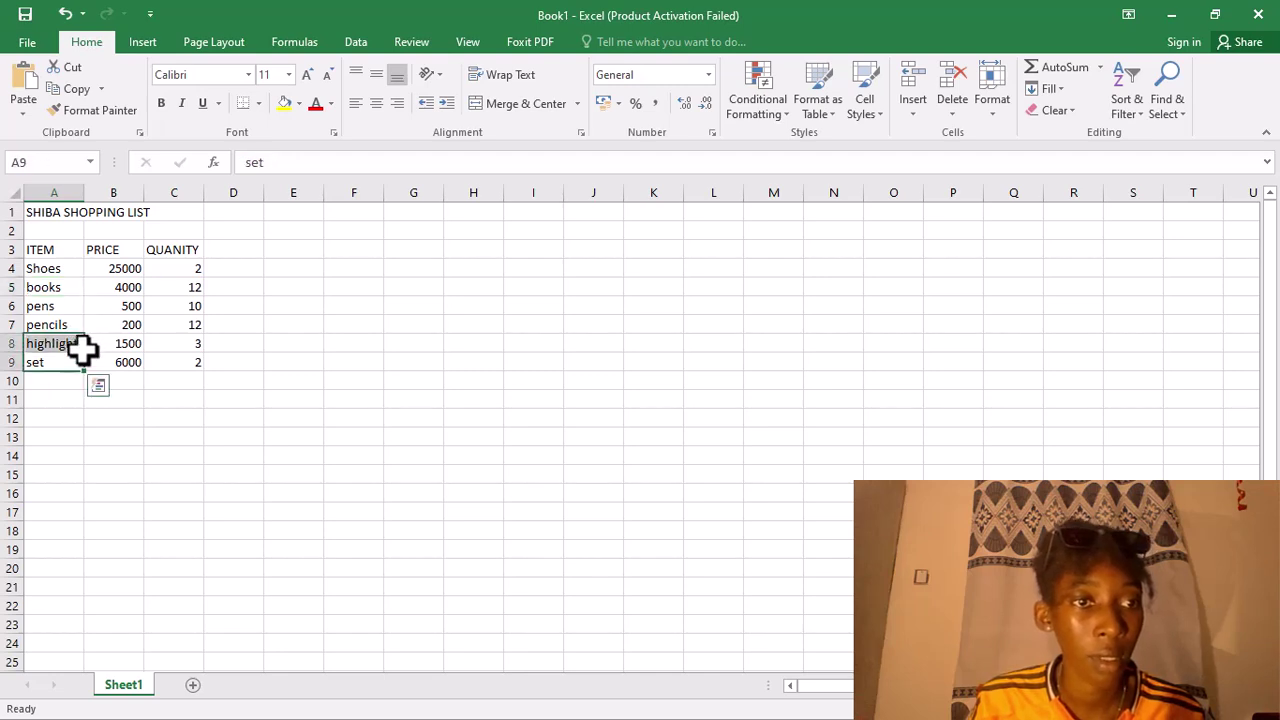
pyautogui.click(122, 401)
pyautogui.click(84, 346)
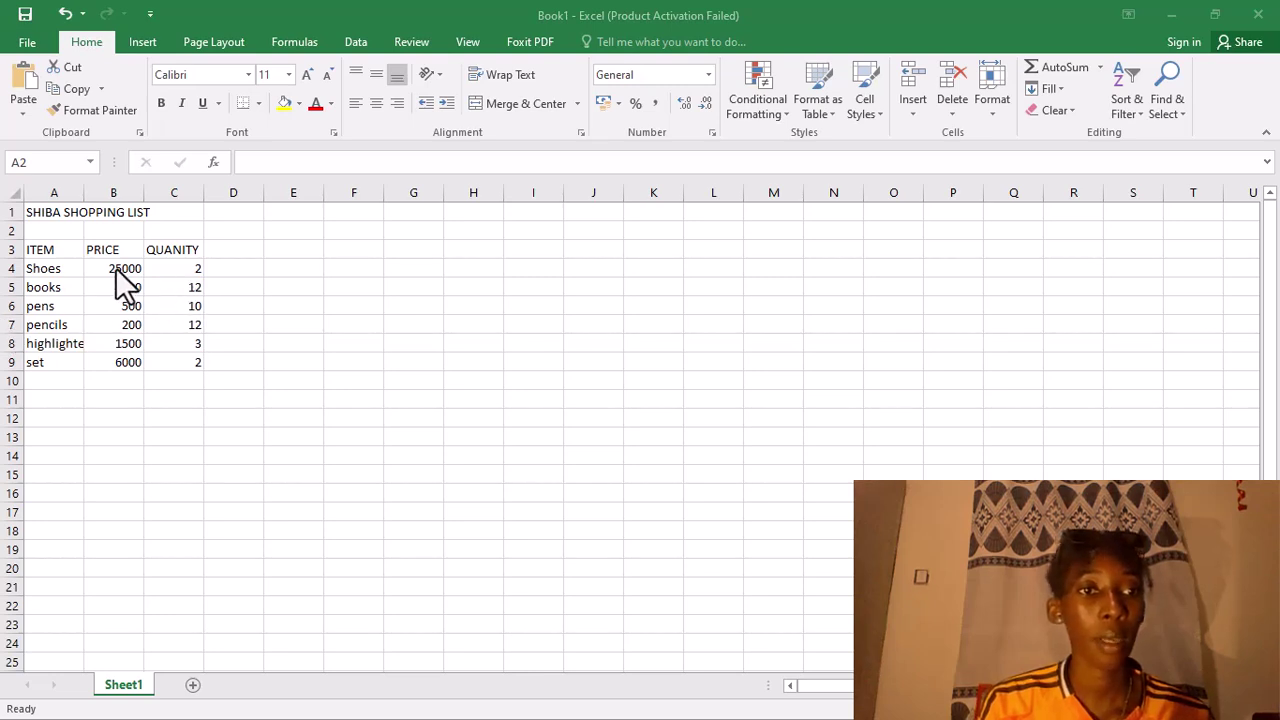
# Enter the column heading cost in cell D3, beside the QUANITY heading.
pyautogui.click(217, 266)
pyautogui.click(217, 266)
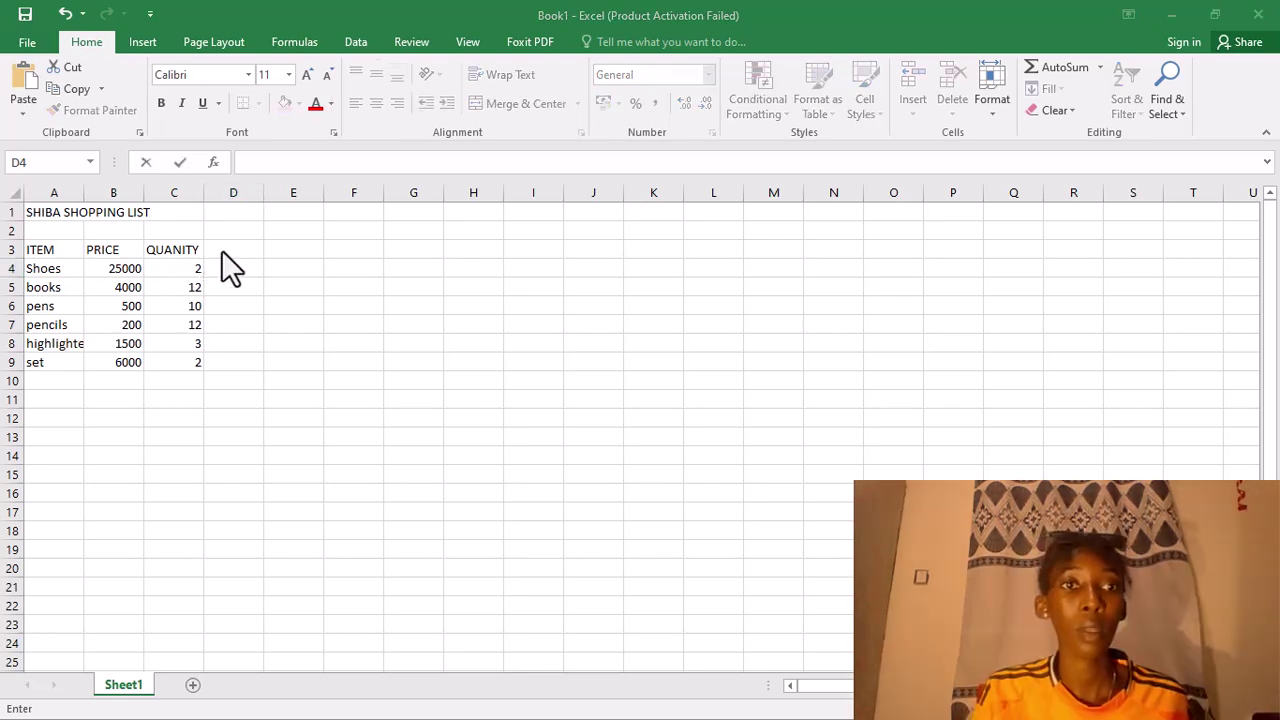
pyautogui.click(224, 250)
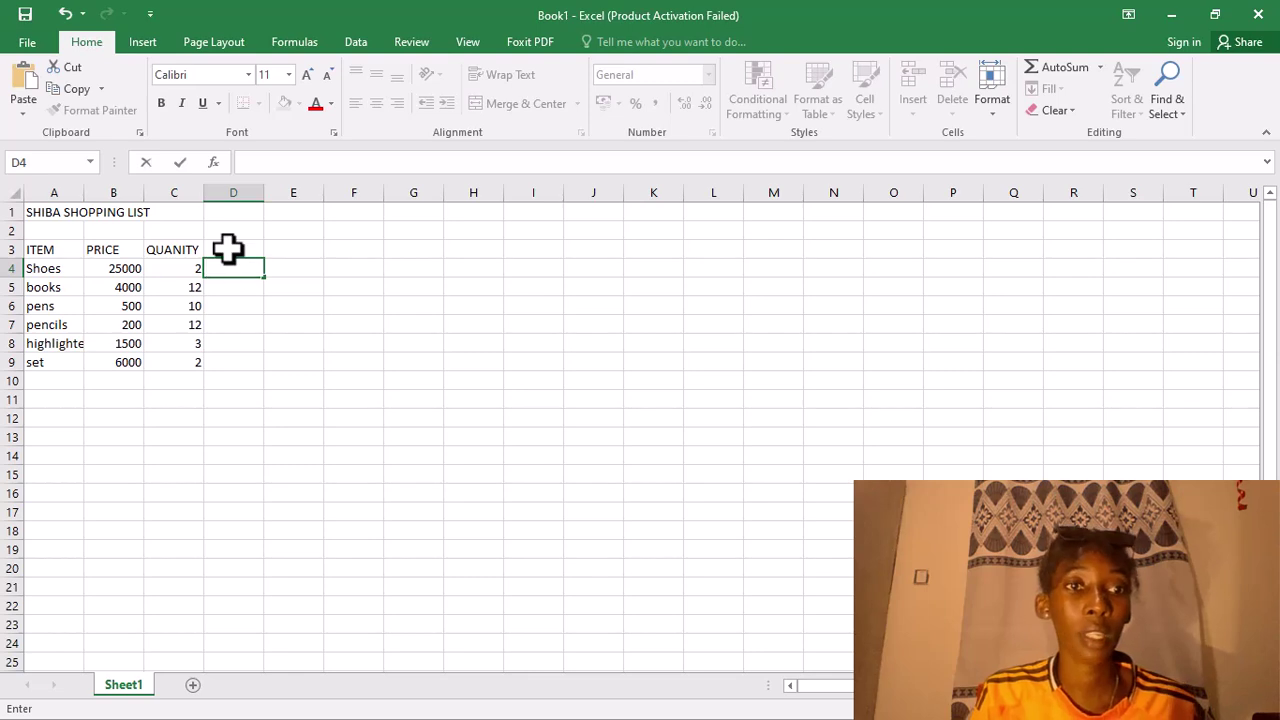
pyautogui.click(227, 249)
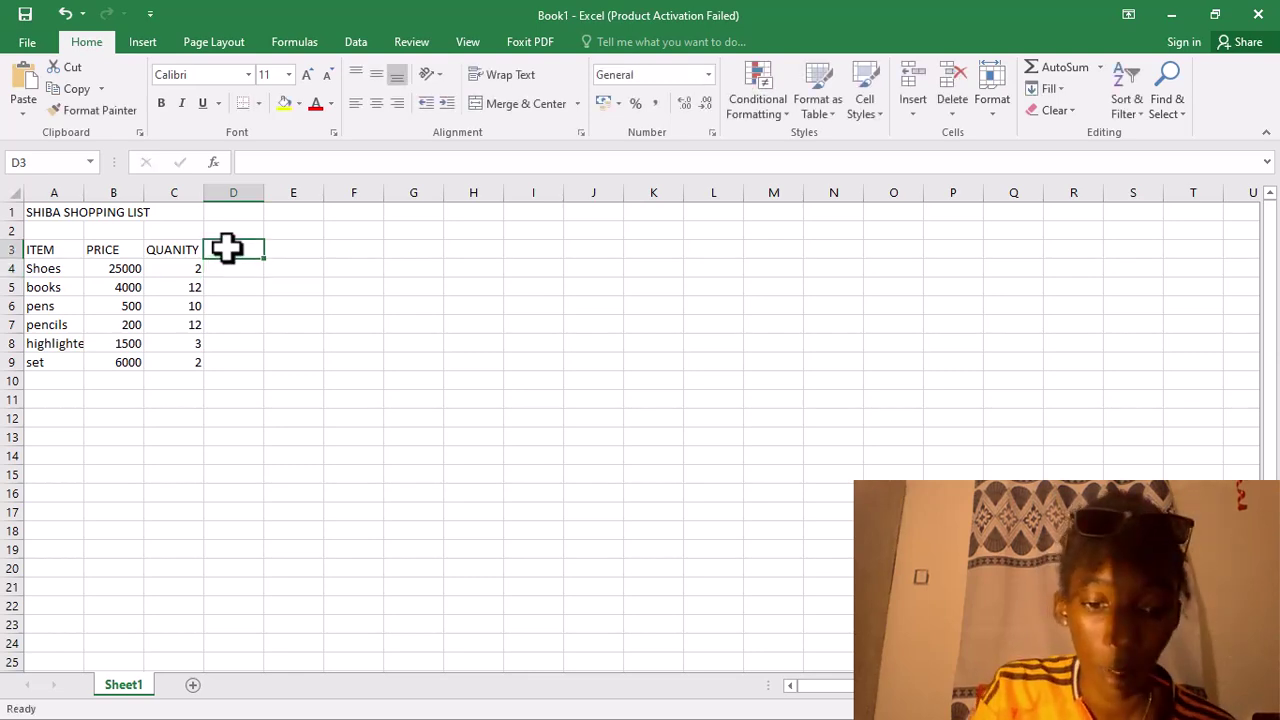
pyautogui.write('cost')
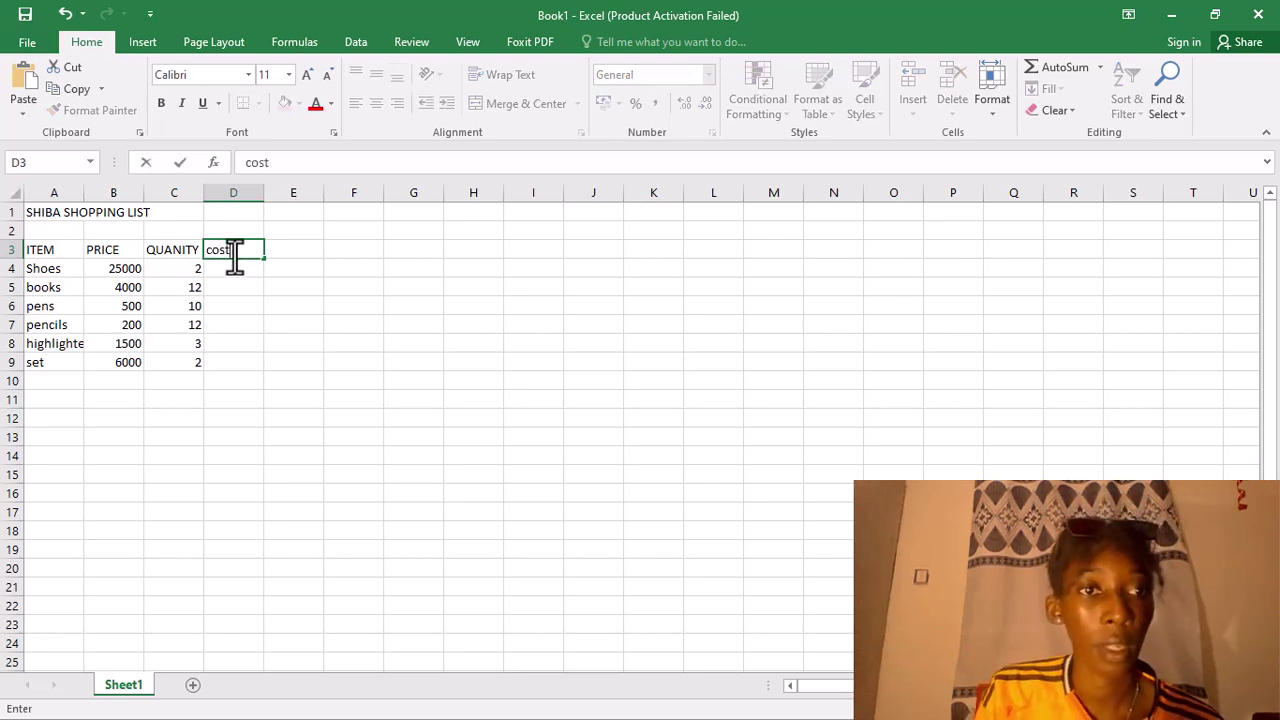
# Calculate the cost of the shoes in cell D4 with the formula =B4*C4, multiplying price by quantity.
pyautogui.click(213, 273)
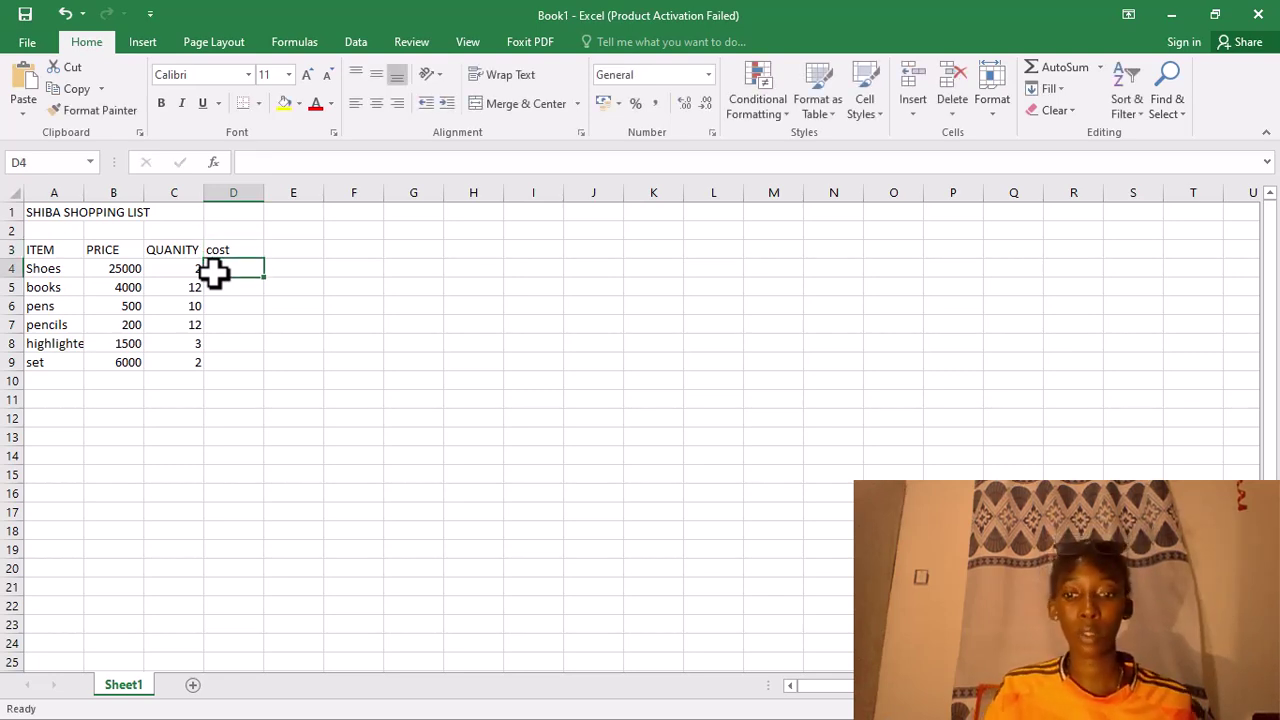
pyautogui.write('=')
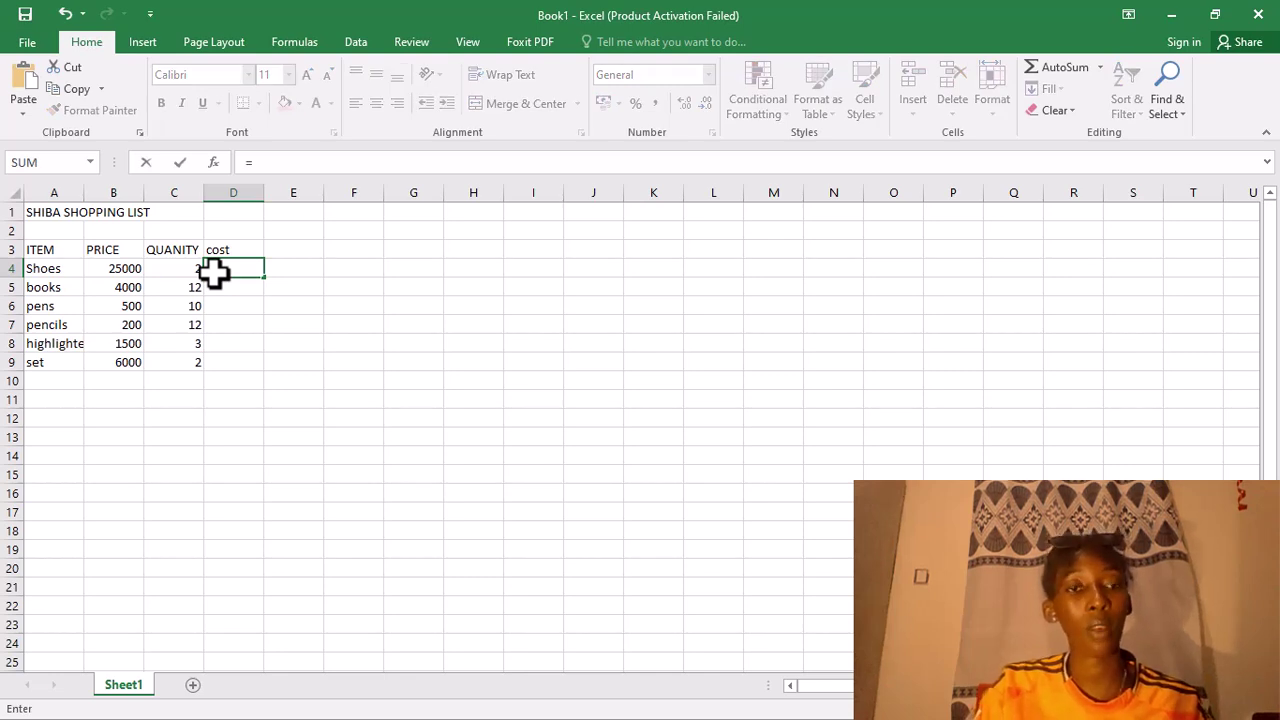
pyautogui.click(117, 274)
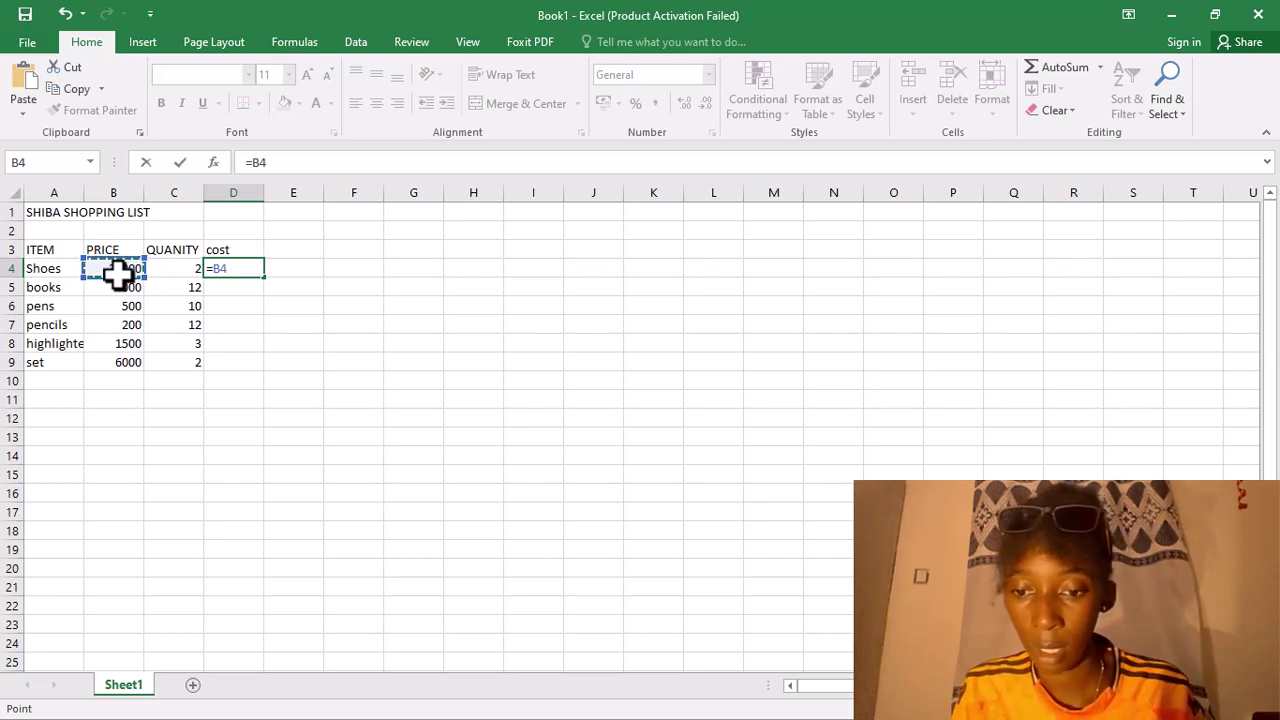
pyautogui.write('8')
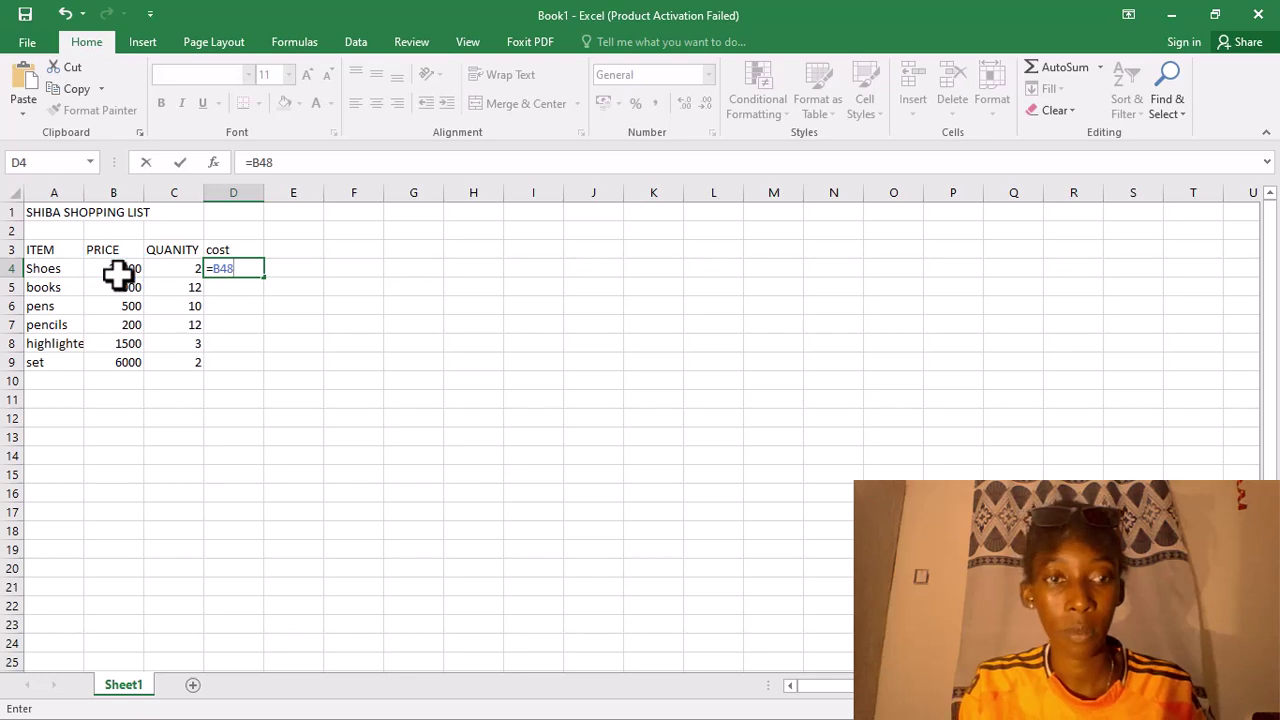
pyautogui.press('BackSpace')
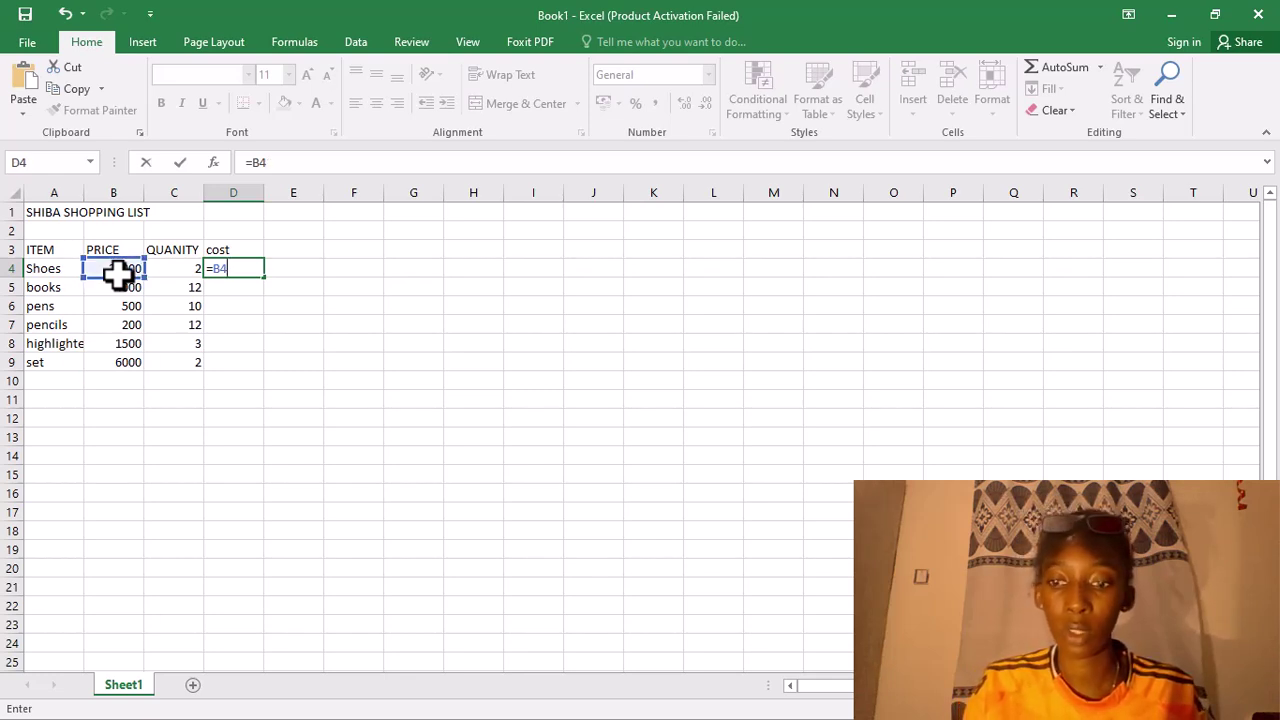
pyautogui.press('F2')
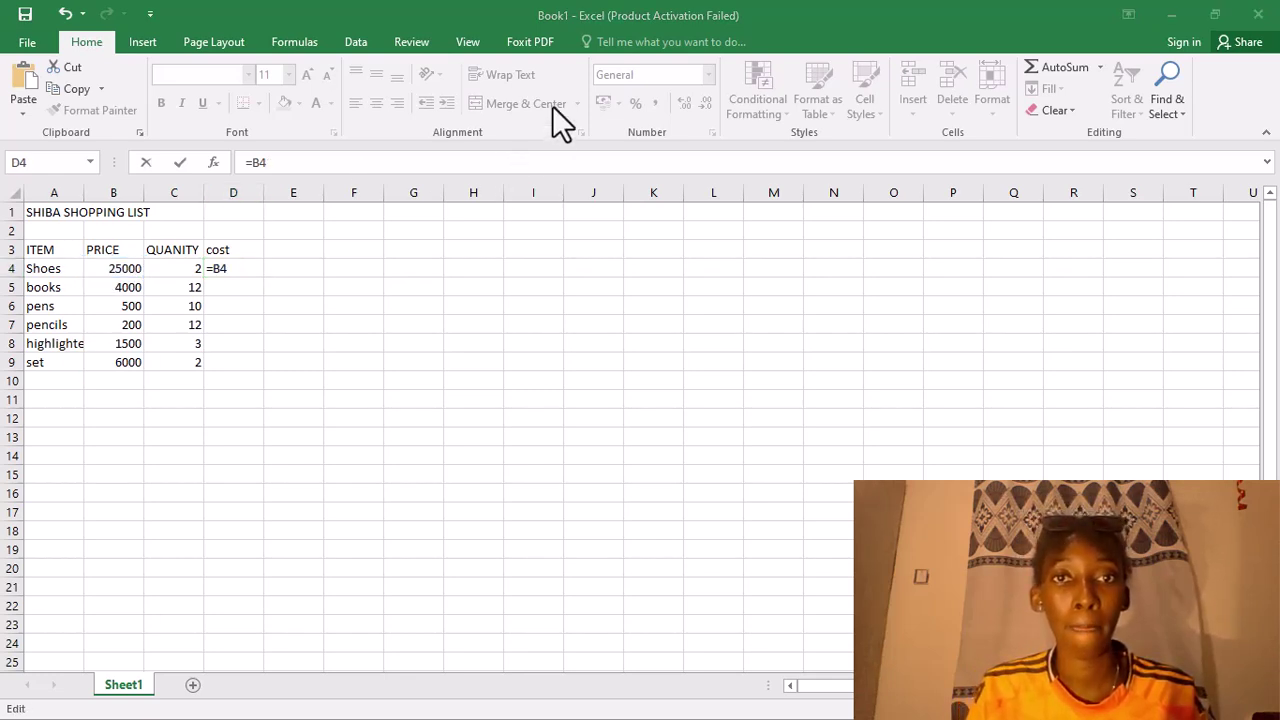
pyautogui.click(234, 276)
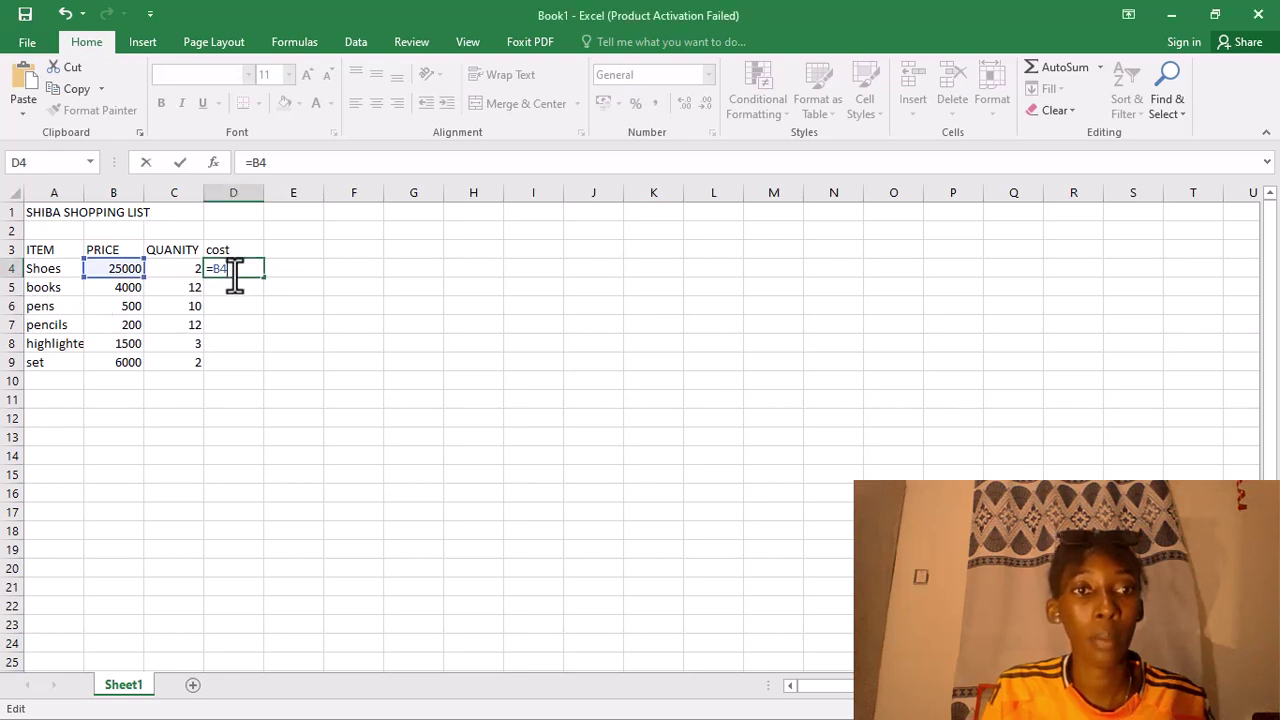
pyautogui.write('*')
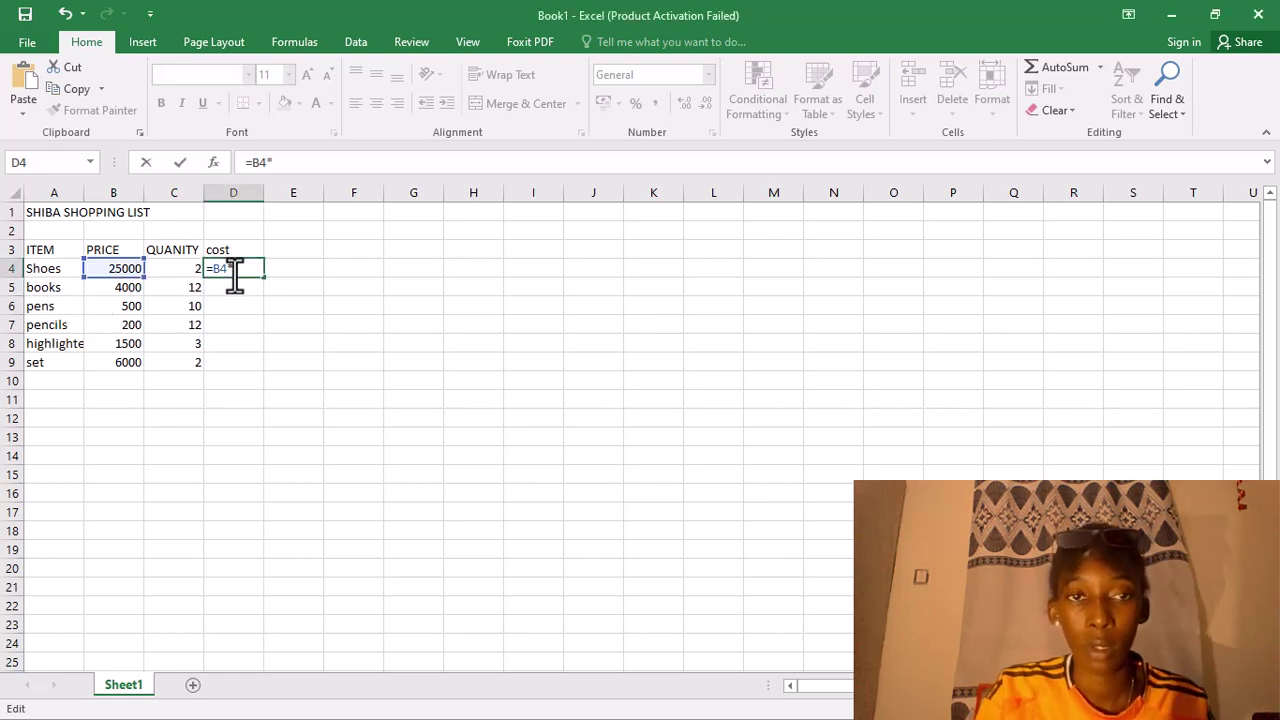
pyautogui.click(172, 269)
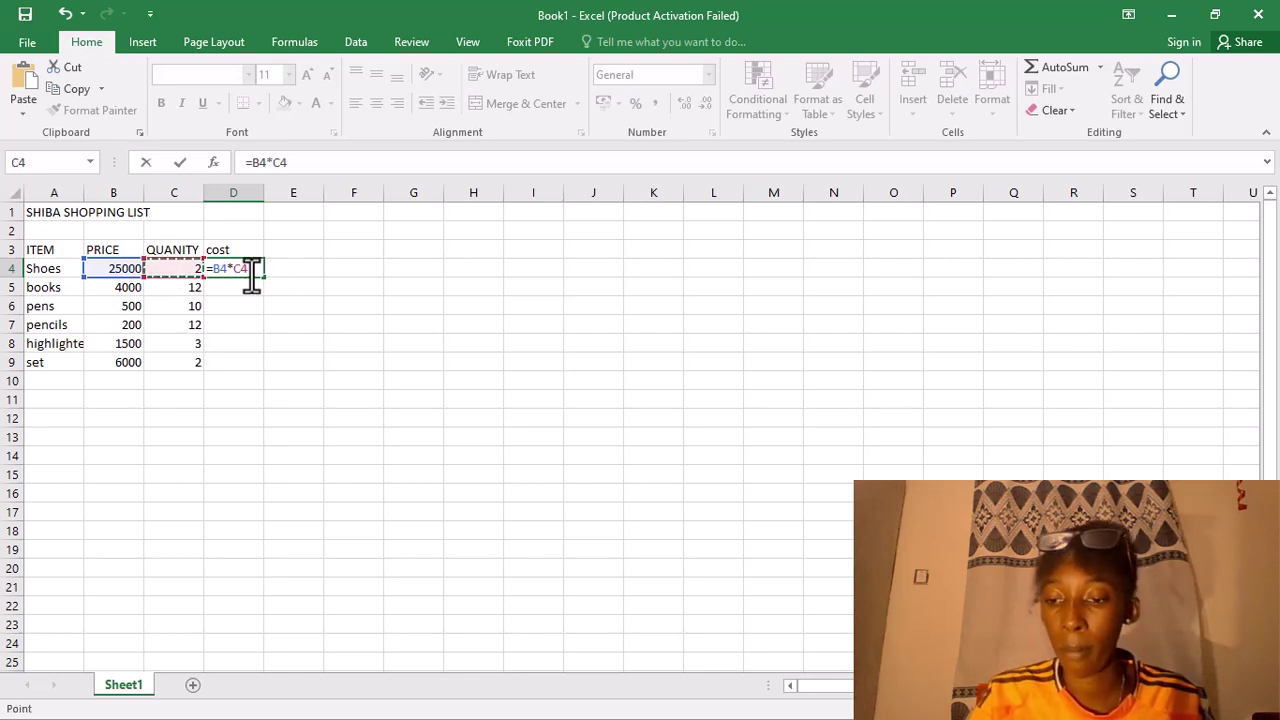
pyautogui.press('Return')
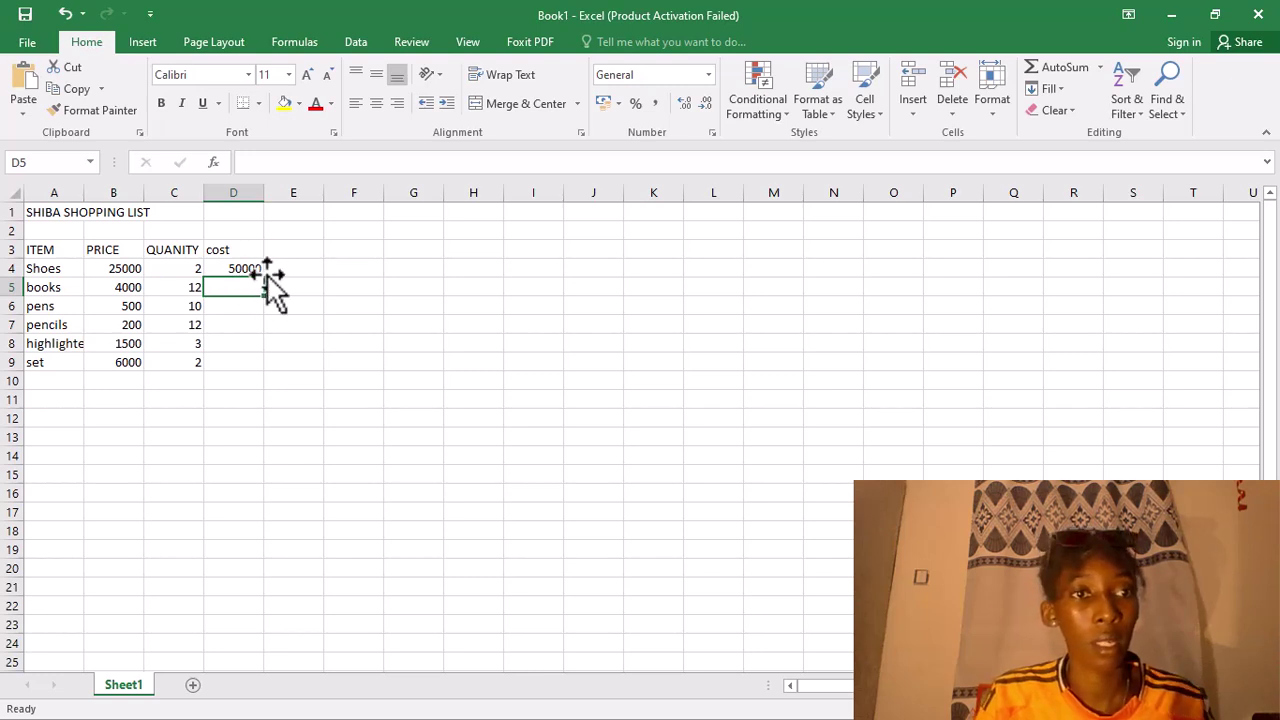
# Copy the cost formula from cell D4 down to D9 for the remaining items.
pyautogui.click(247, 268)
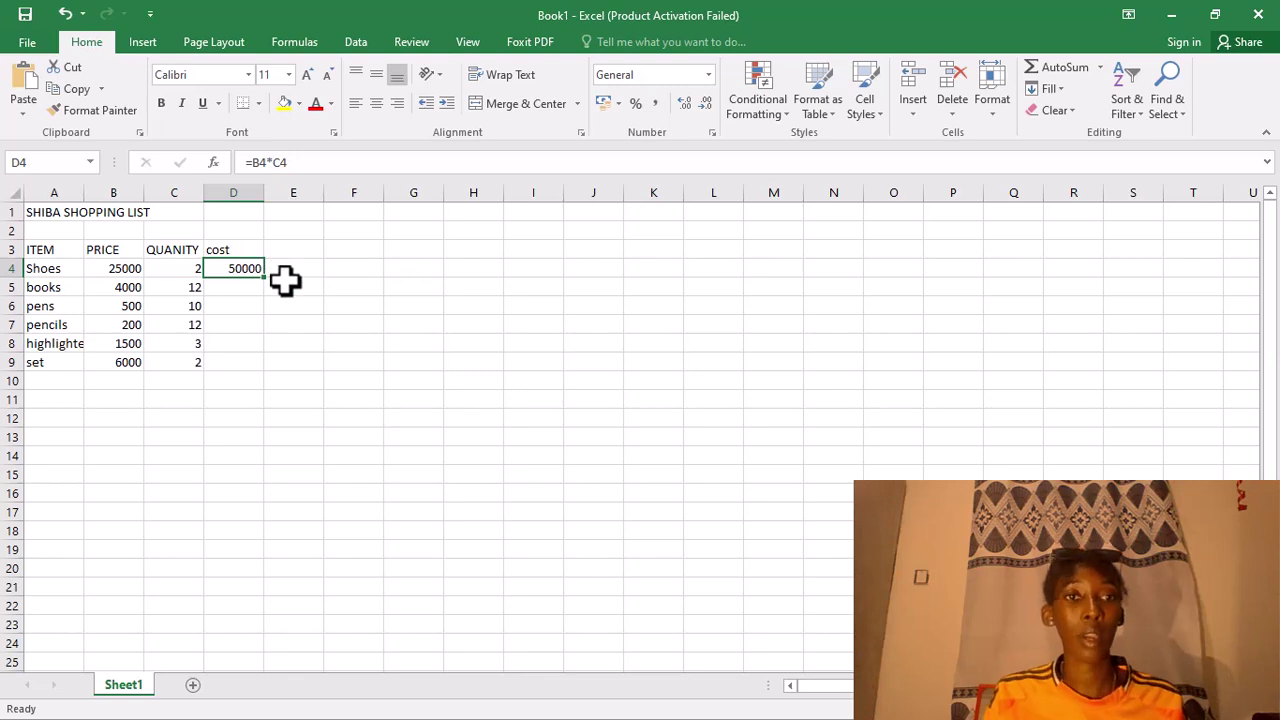
pyautogui.moveTo(265, 279); pyautogui.dragTo(258, 370)
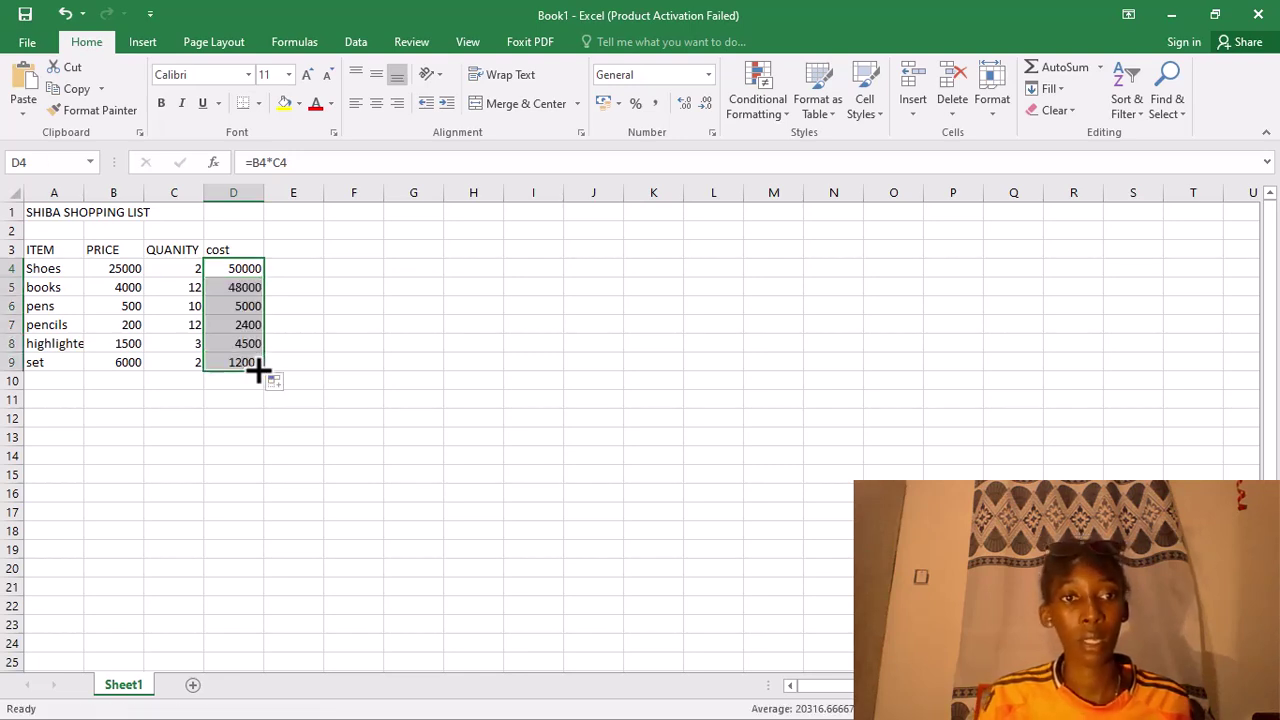
pyautogui.press('Return')
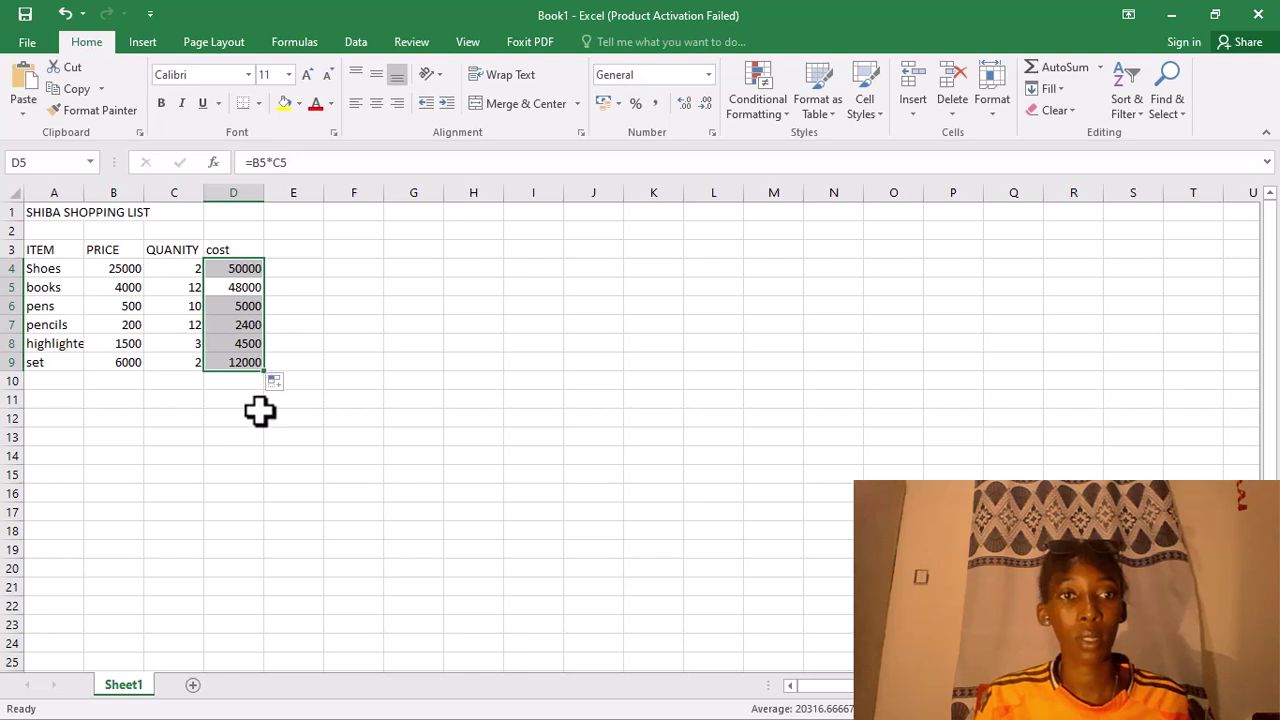
pyautogui.click(257, 414)
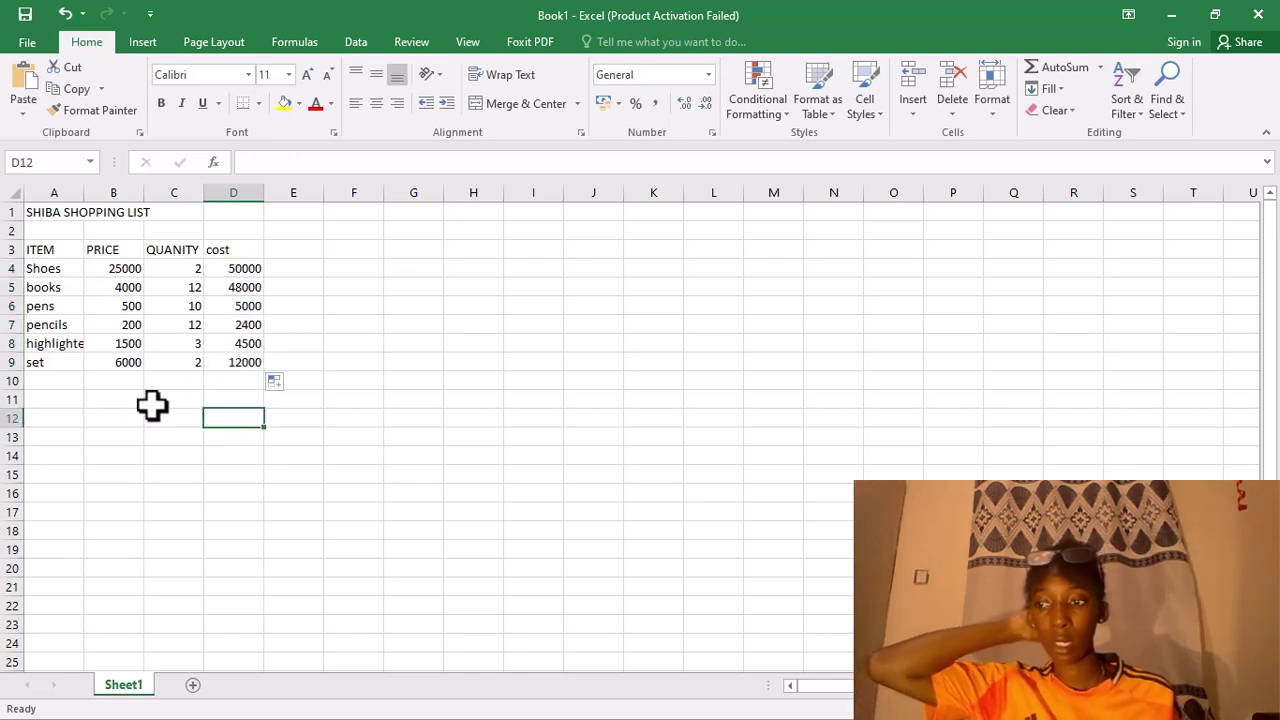
# Enter the label TOTAL COST OF ITEMS in cell A11, below the item list.
pyautogui.click(52, 402)
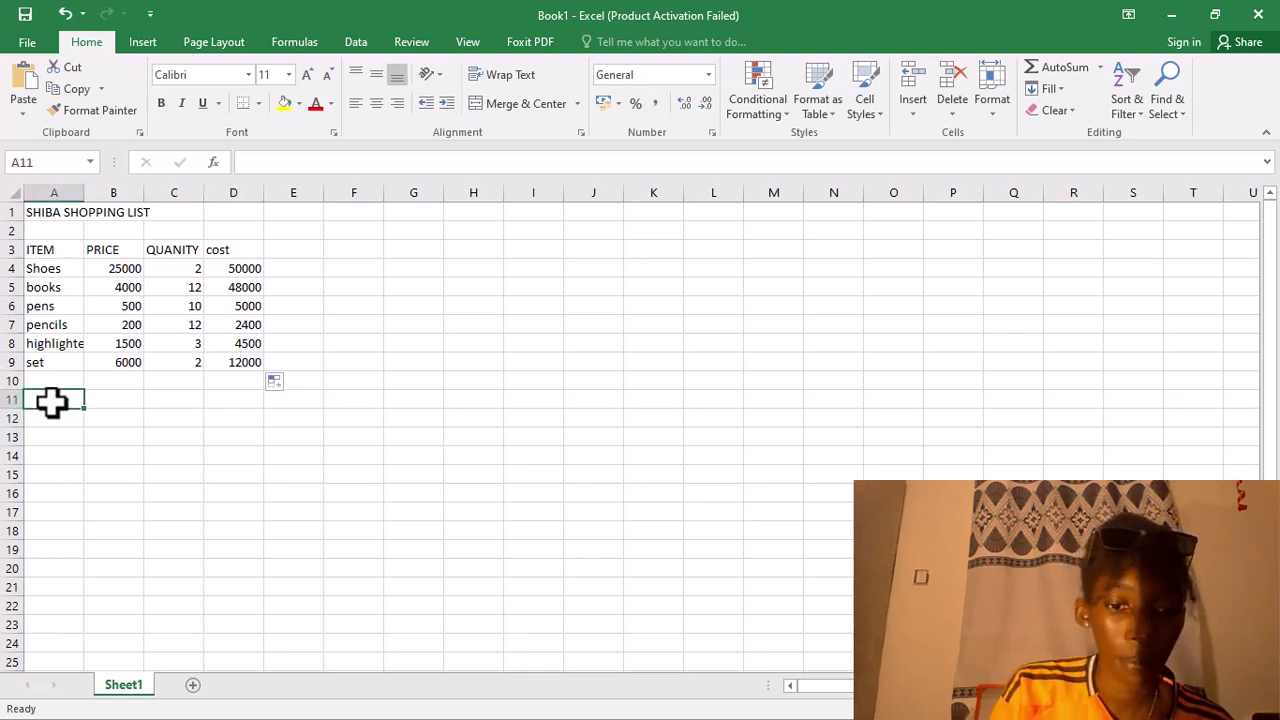
pyautogui.write('to')
pyautogui.press('BackSpace')
pyautogui.press('BackSpace')
pyautogui.write('TO')
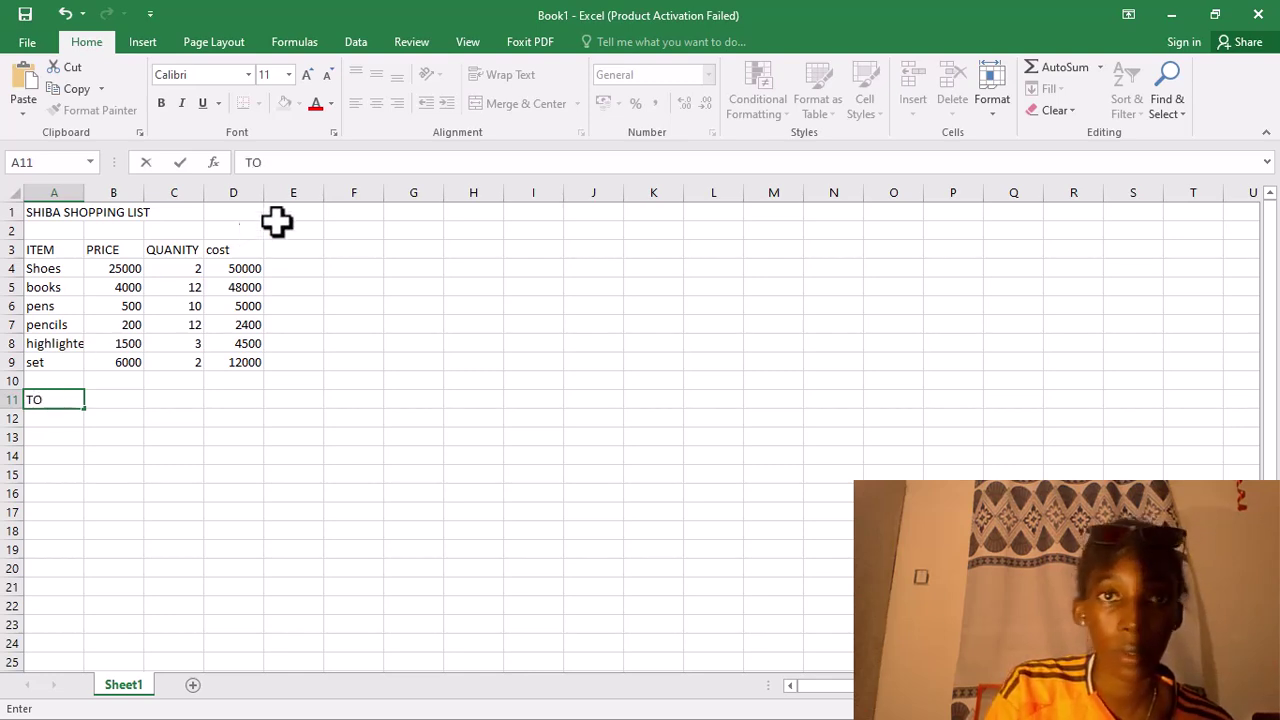
pyautogui.write('TAL COST OF ITEMS')
pyautogui.press('Tab')
pyautogui.press('Tab')
pyautogui.press('Tab')
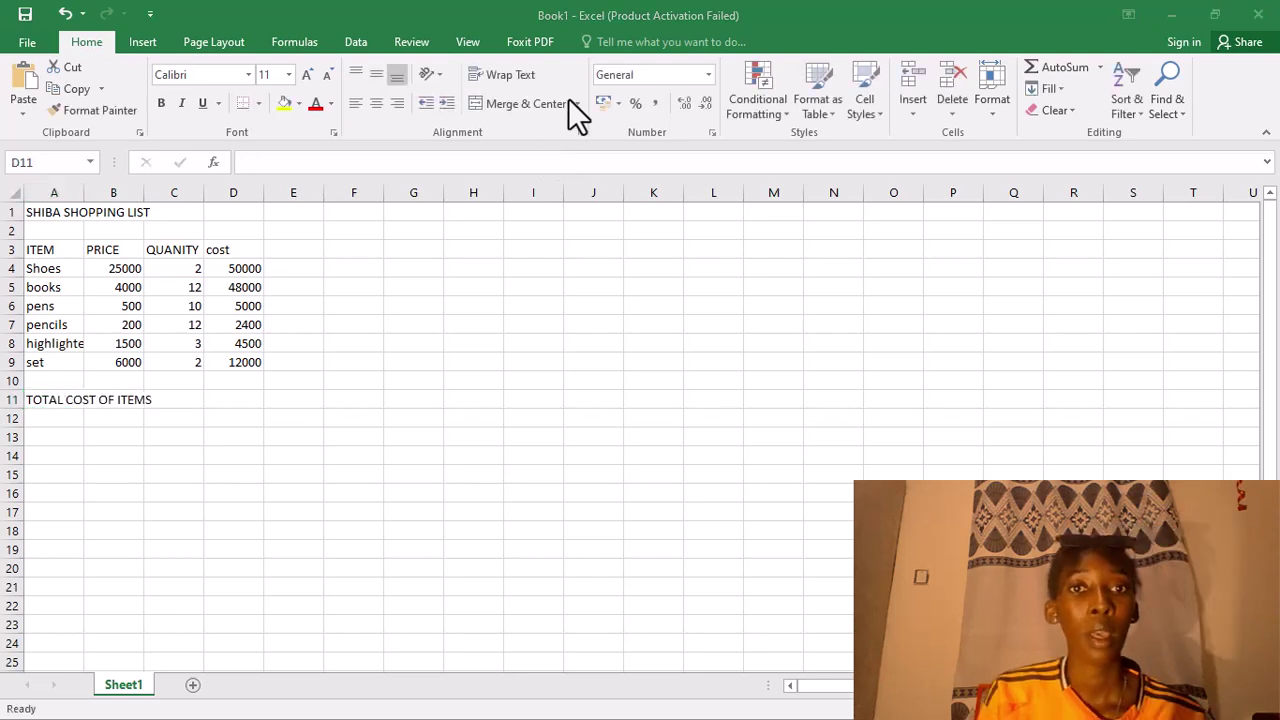
pyautogui.click(222, 399)
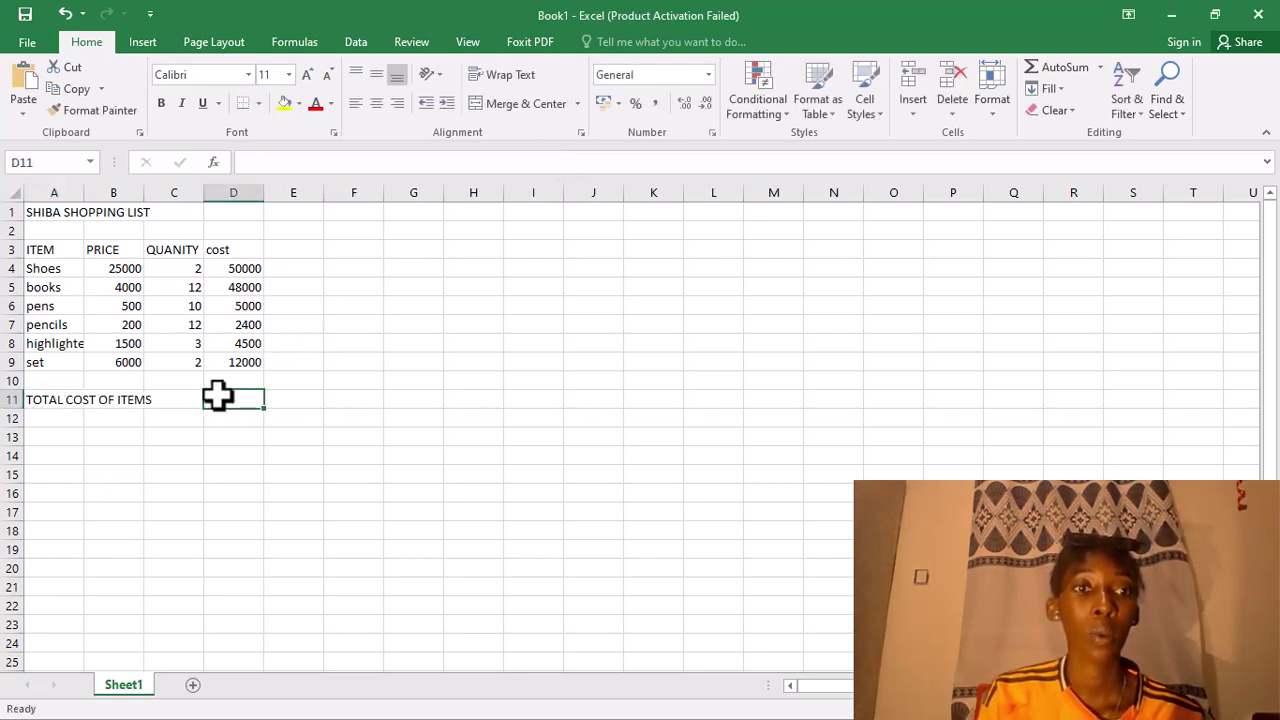
pyautogui.click(220, 266)
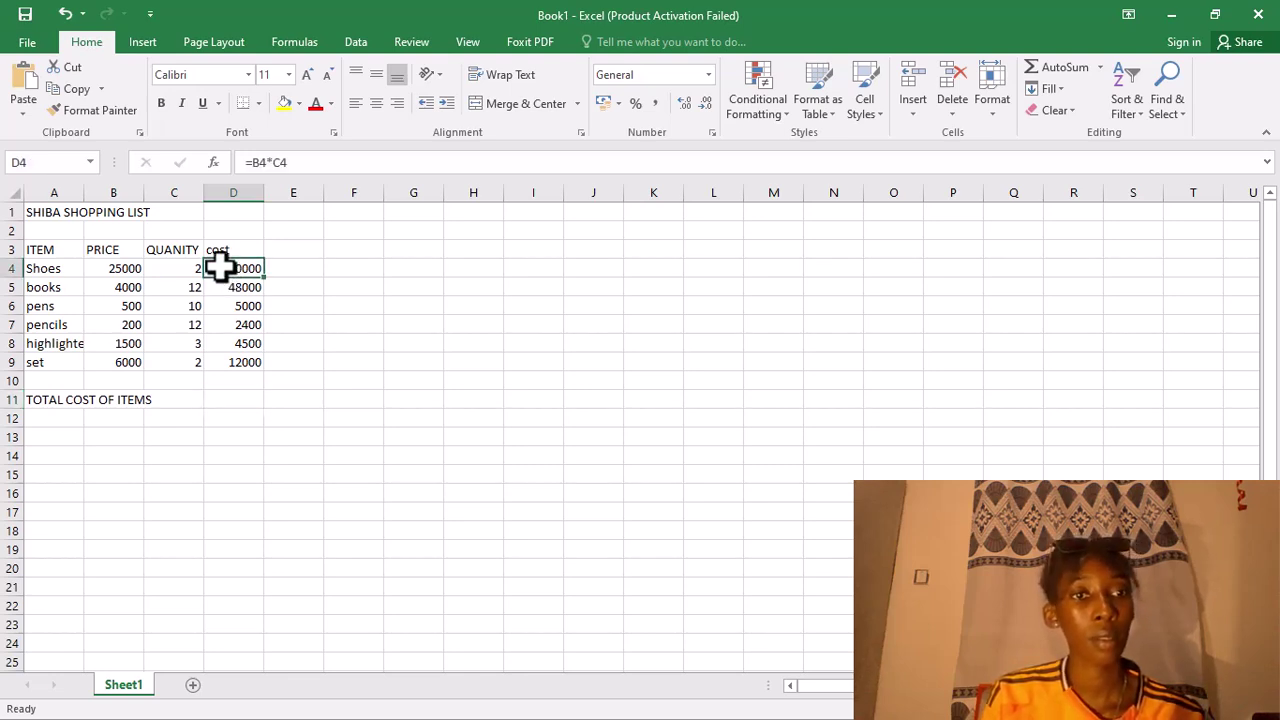
pyautogui.click(227, 401)
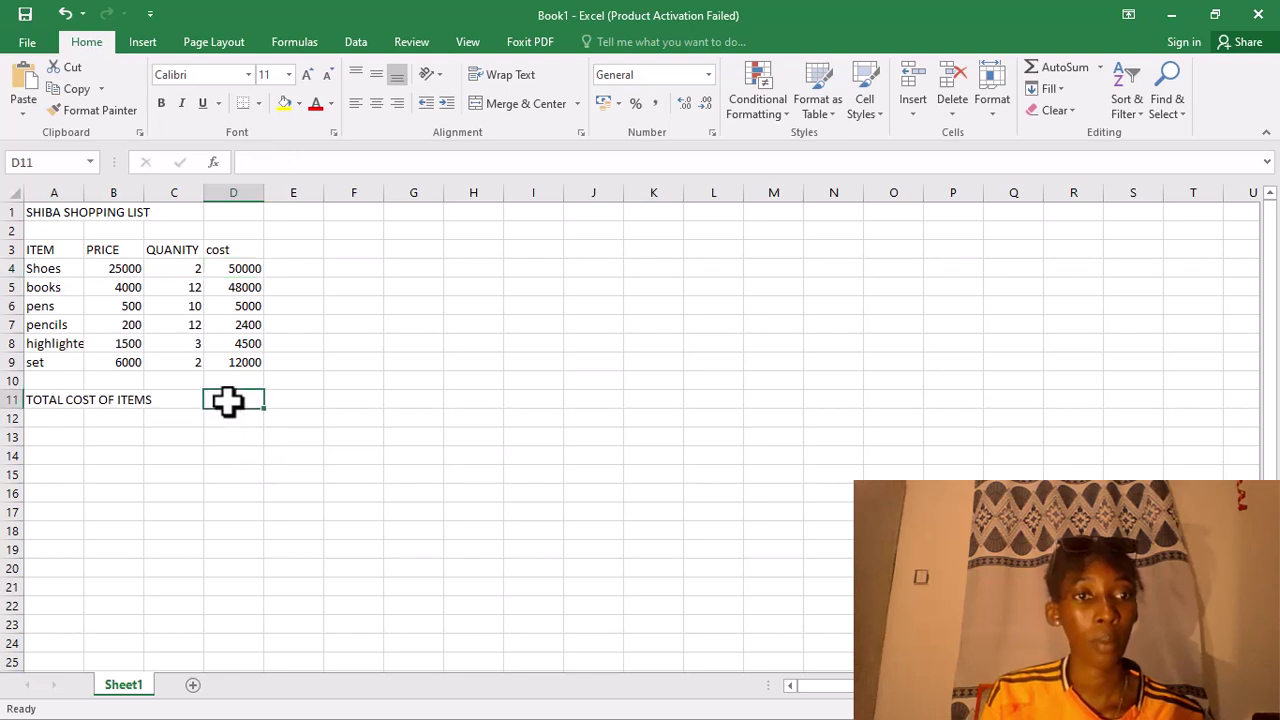
pyautogui.click(243, 270)
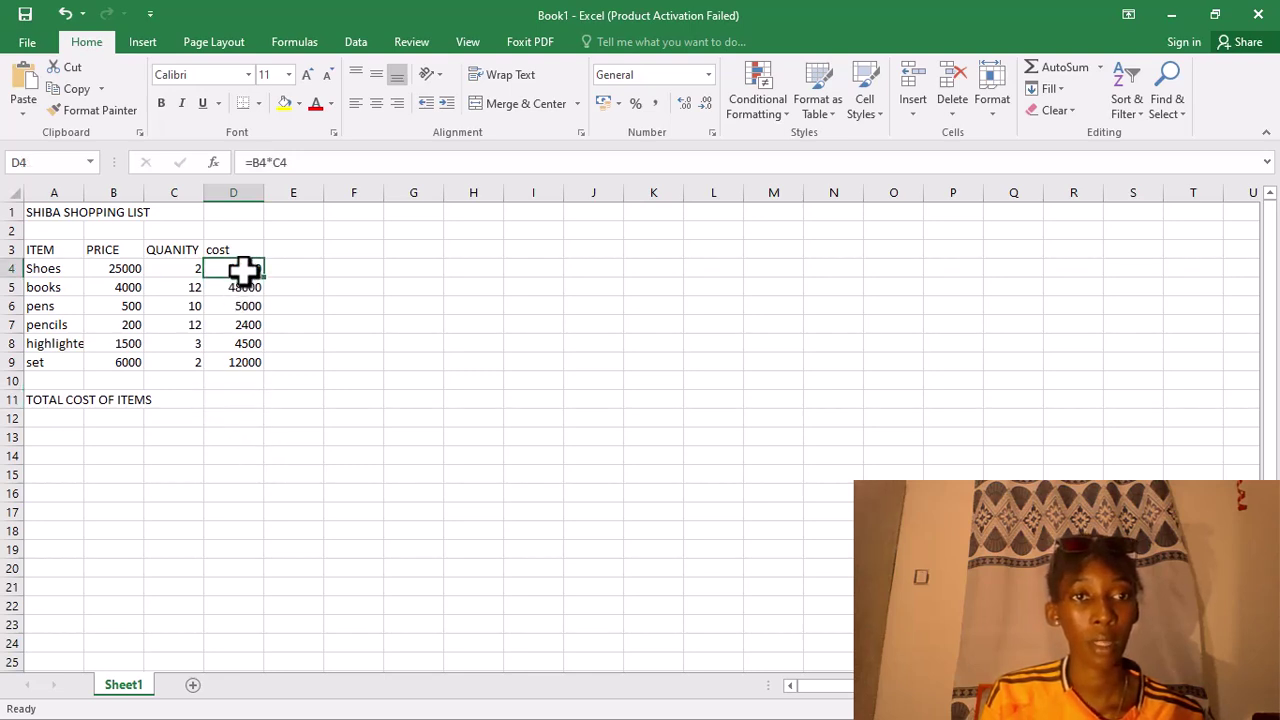
pyautogui.click(231, 400)
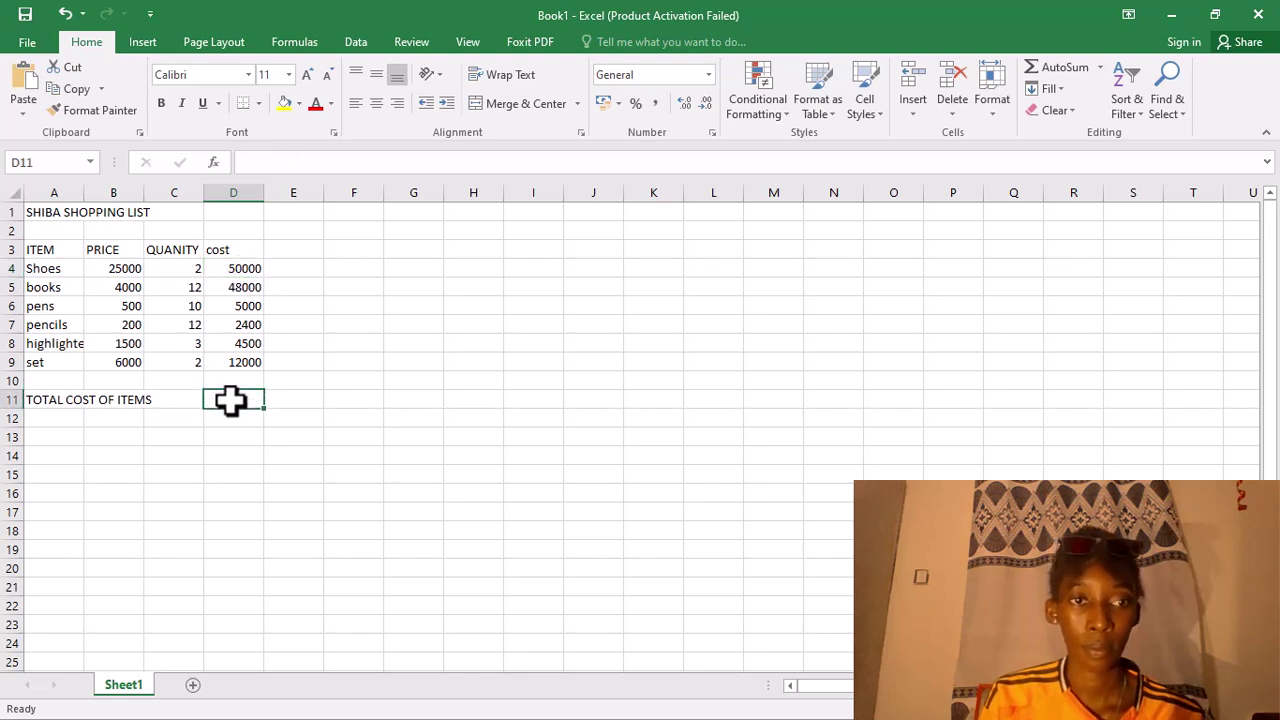
pyautogui.rightClick(230, 400)
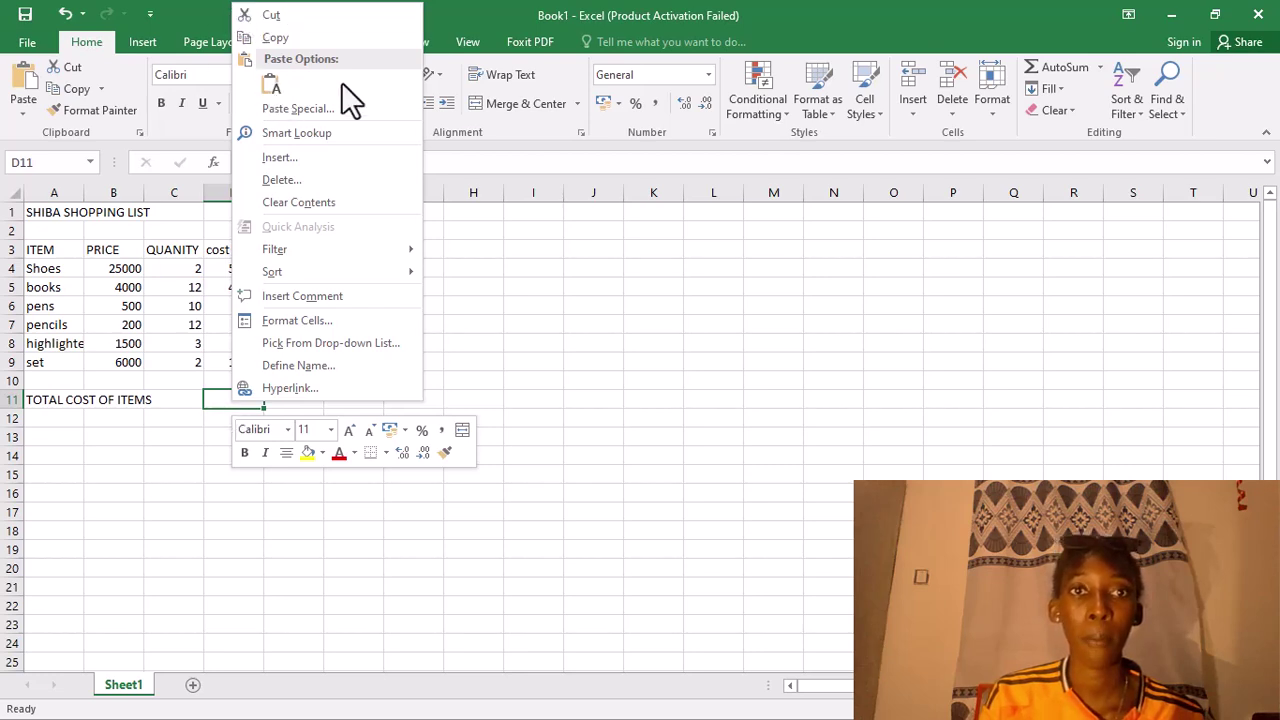
pyautogui.click(611, 72)
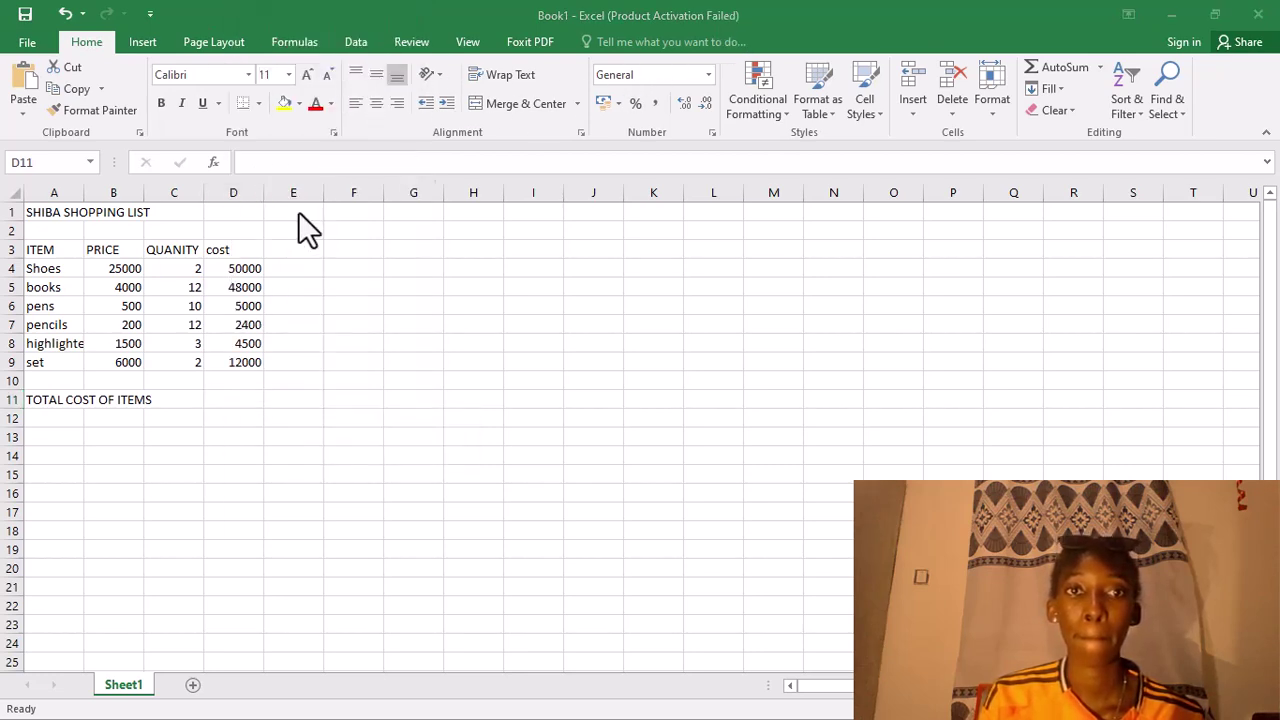
# Build a formula in cell D11 that chains the individual item costs from D4 through D9 for the total.
pyautogui.click(249, 269)
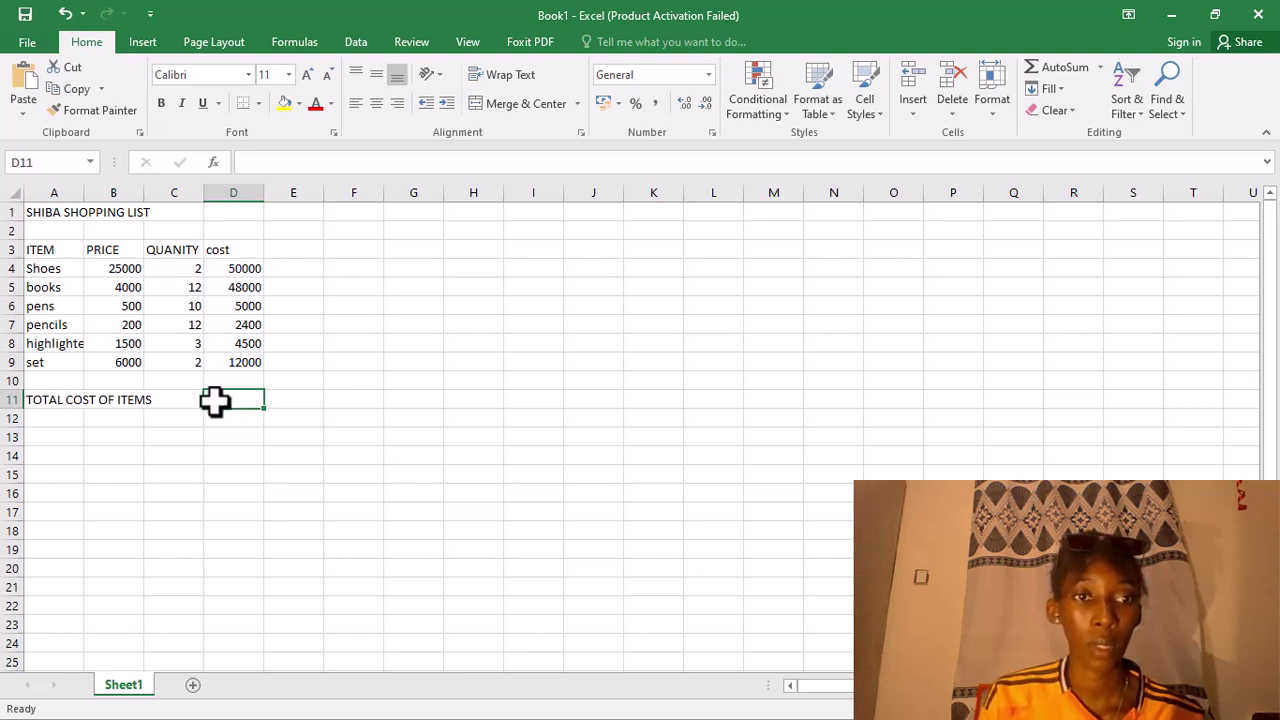
pyautogui.write('=')
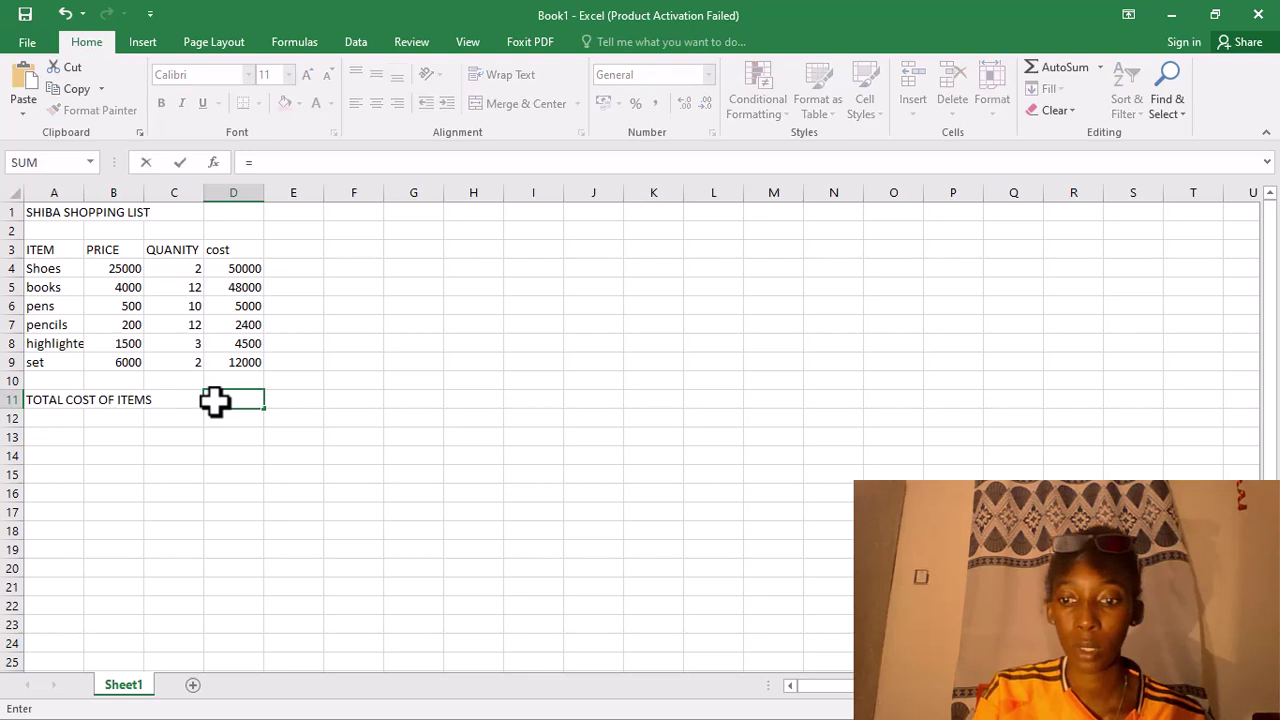
pyautogui.click(245, 267)
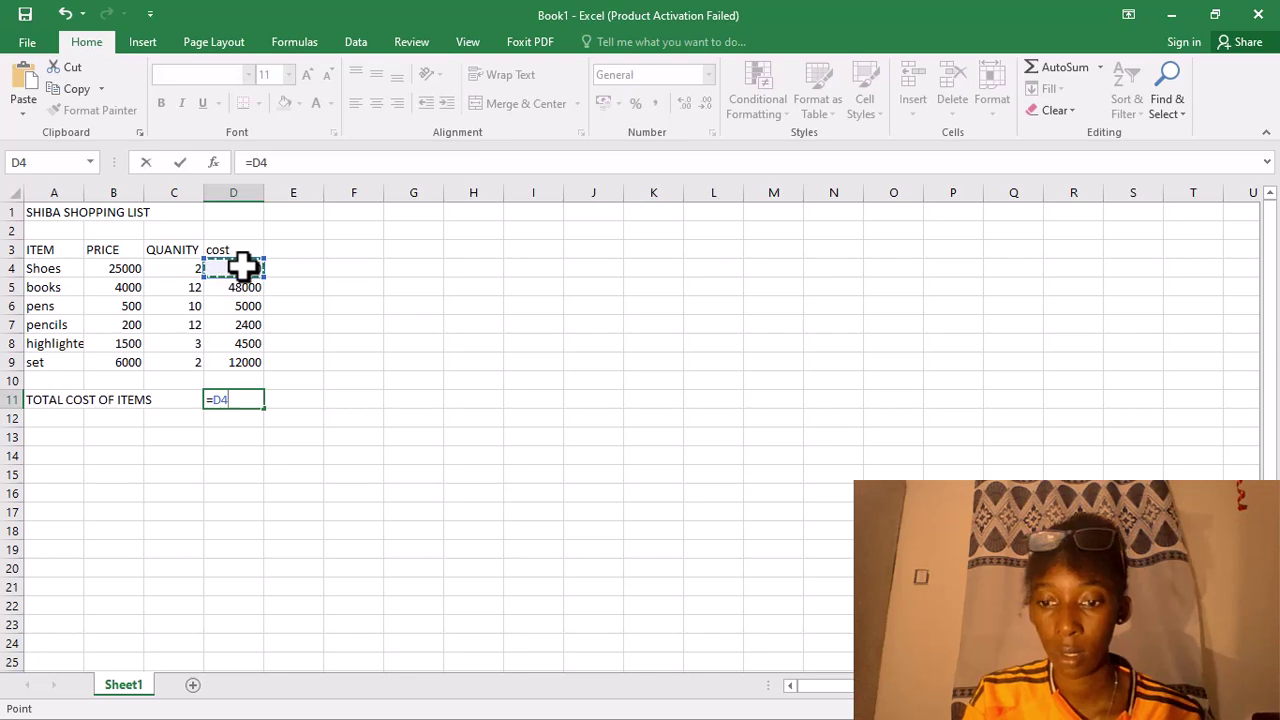
pyautogui.write('+')
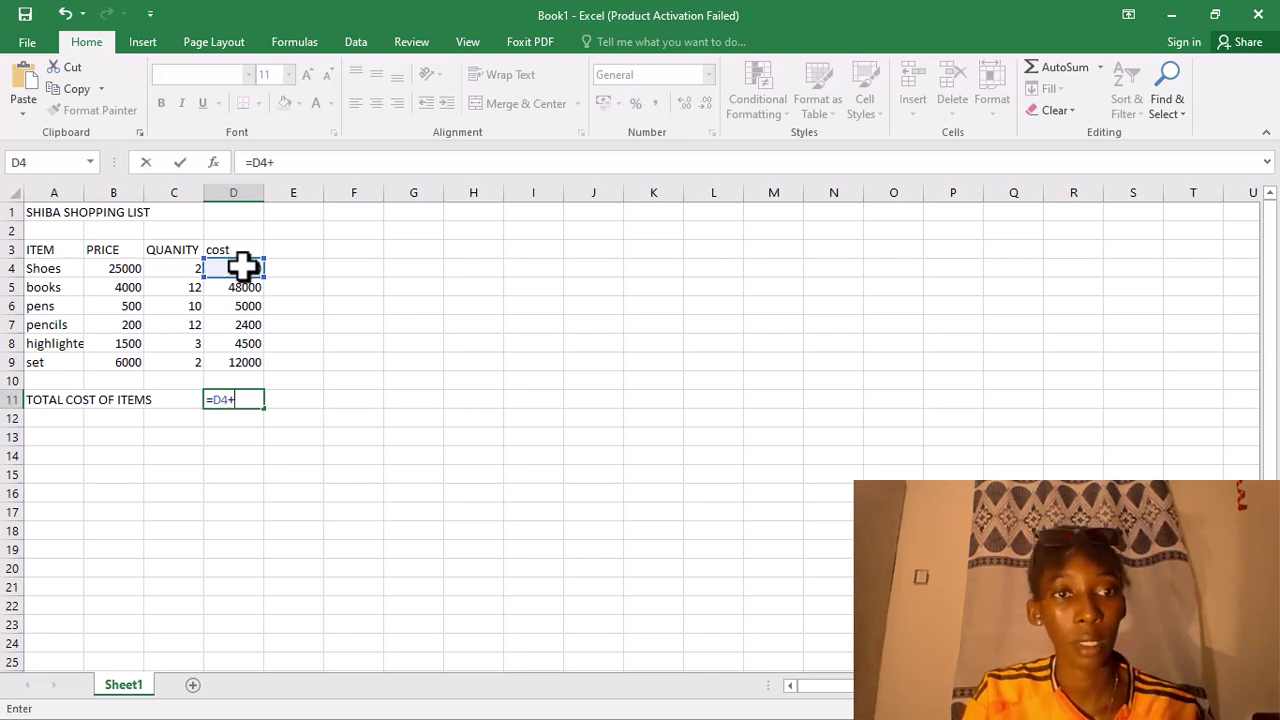
pyautogui.click(231, 289)
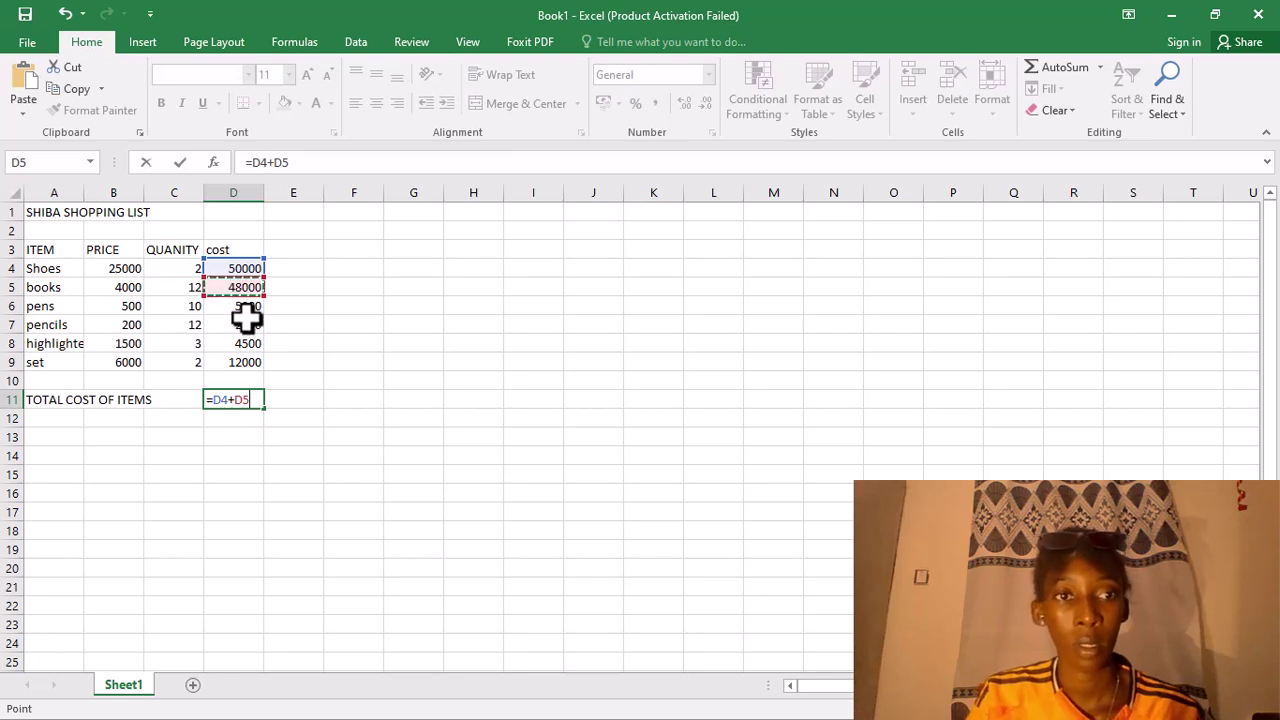
pyautogui.click(247, 325)
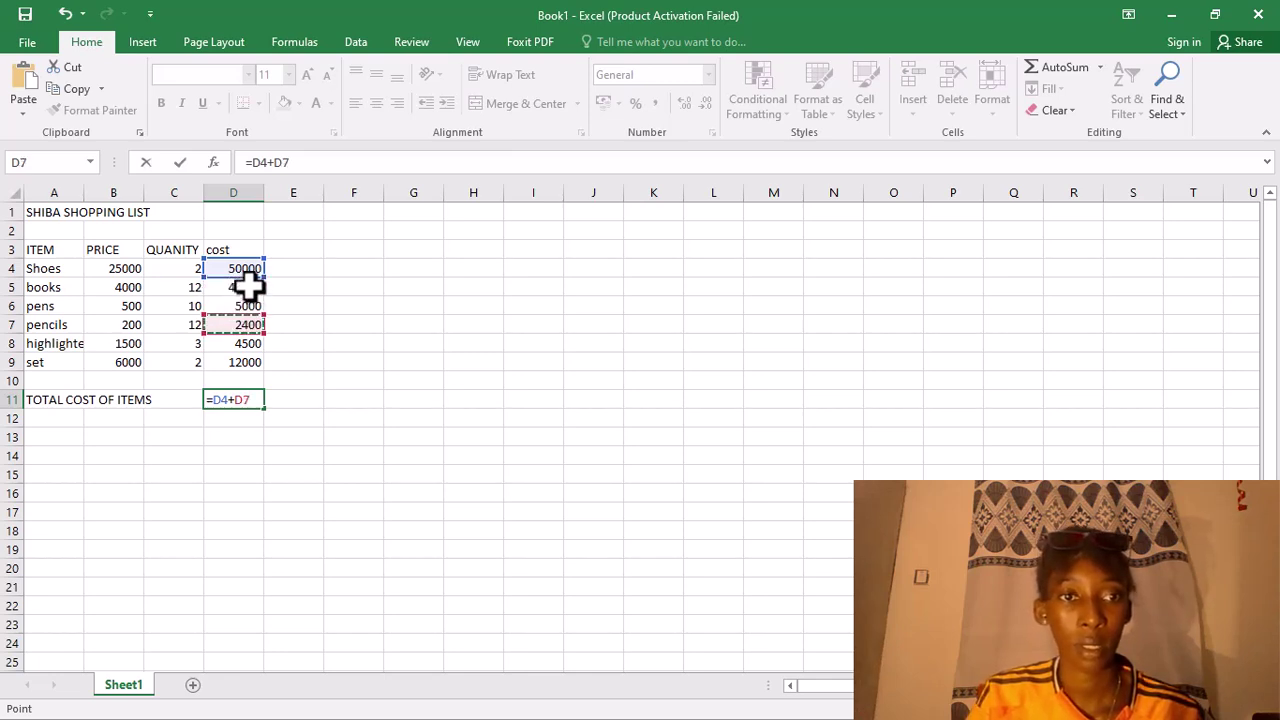
pyautogui.click(249, 288)
pyautogui.write('+')
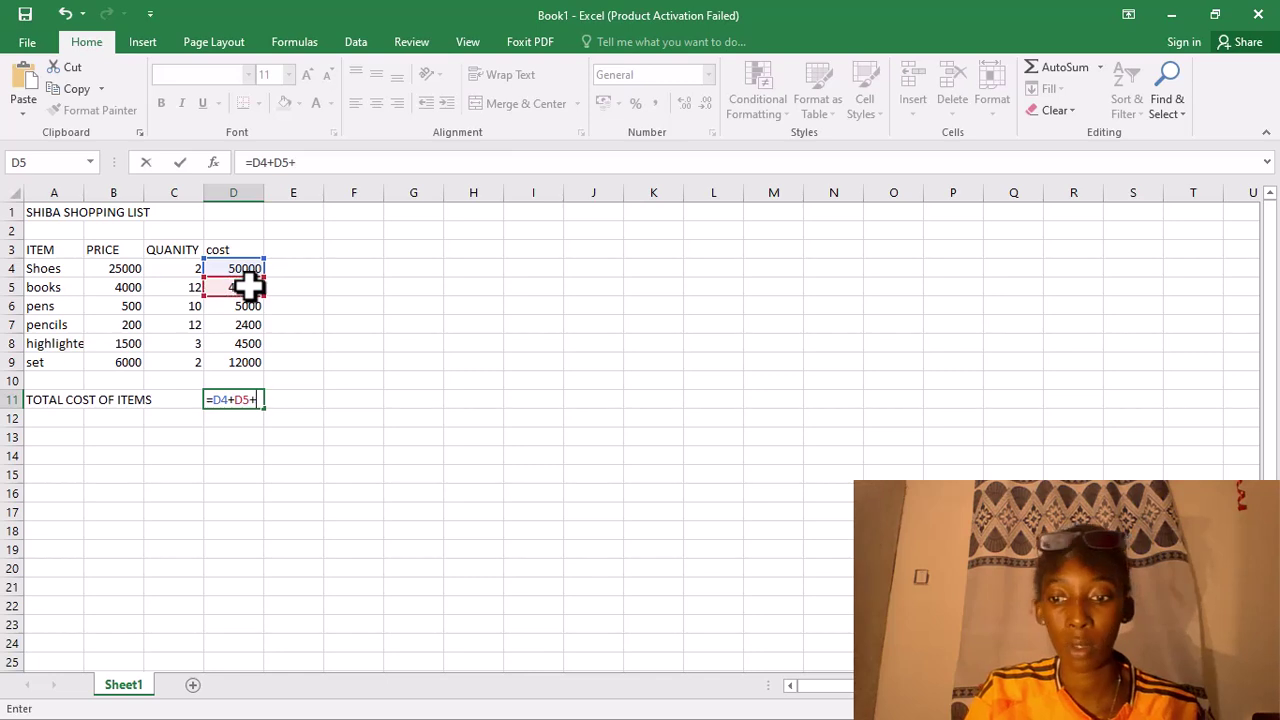
pyautogui.click(245, 309)
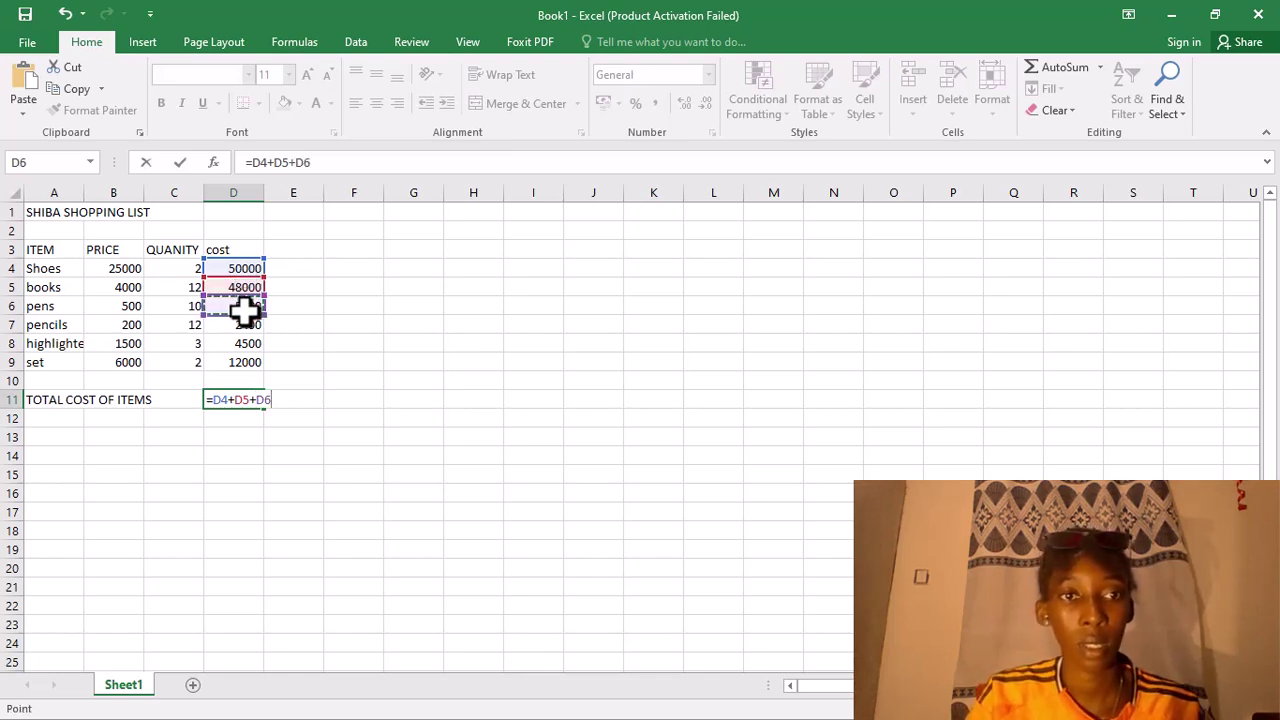
pyautogui.write('+')
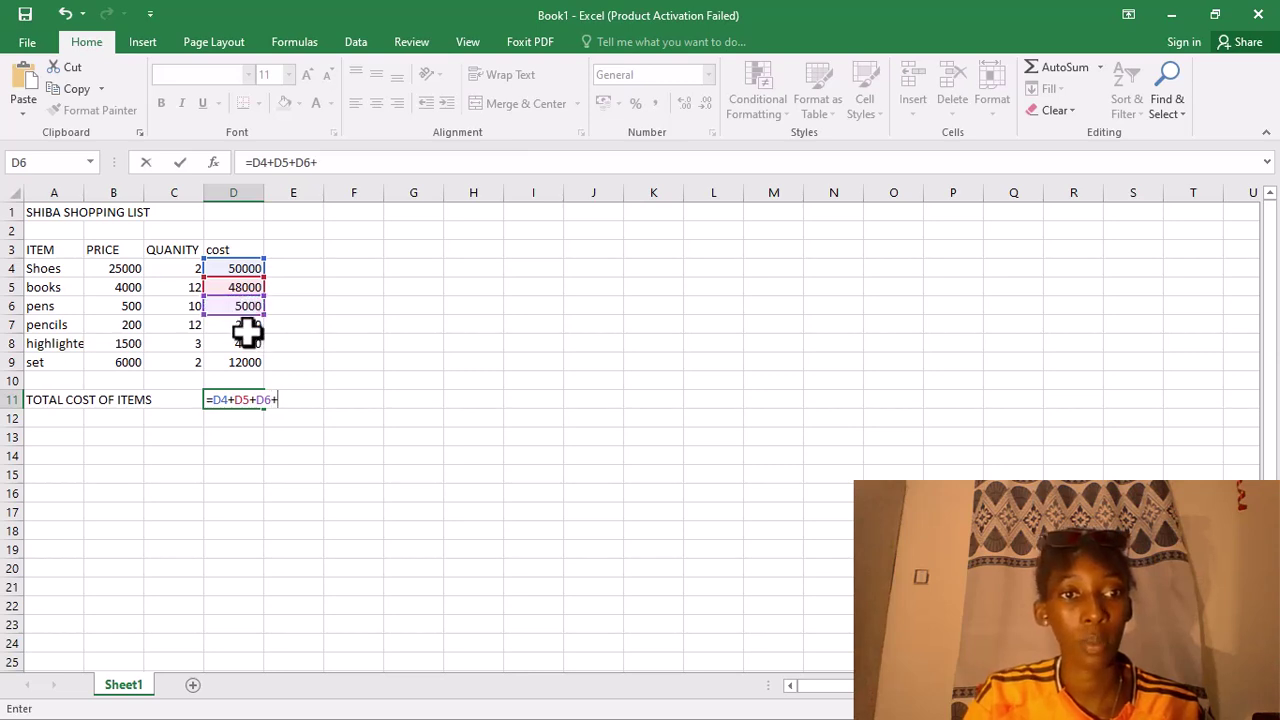
pyautogui.click(246, 323)
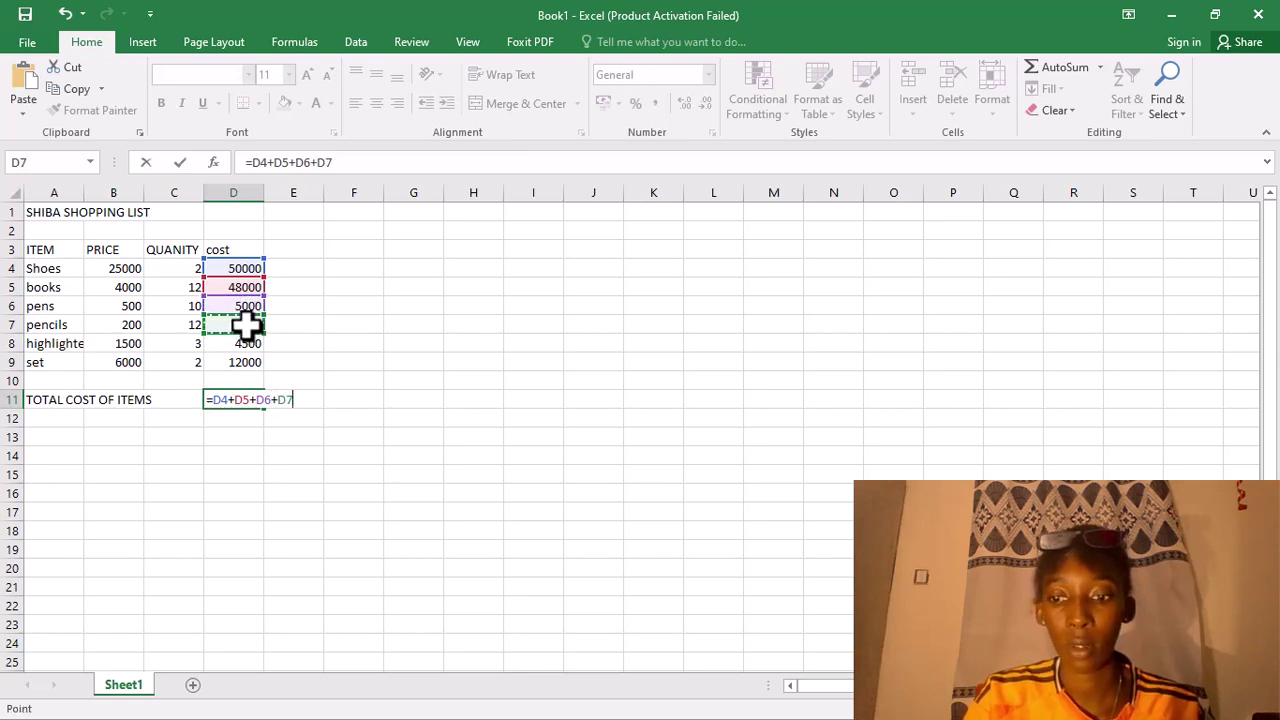
pyautogui.click(247, 340)
pyautogui.click(243, 320)
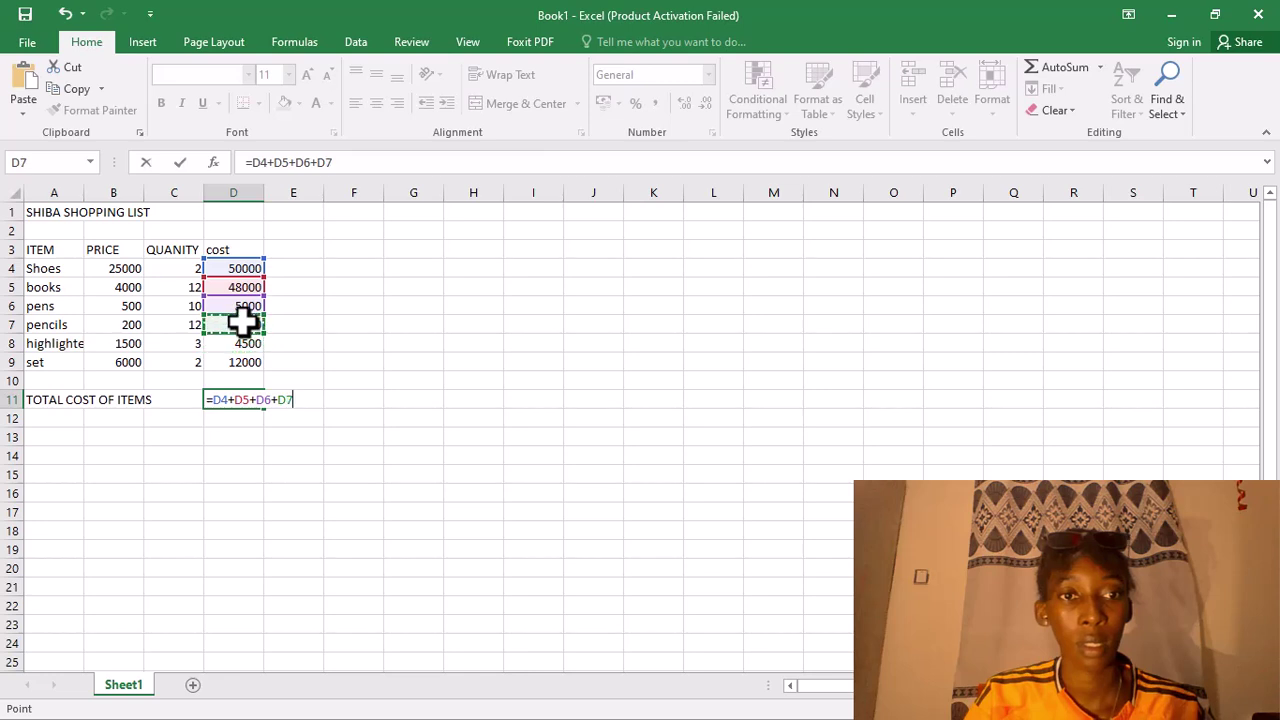
pyautogui.write('=')
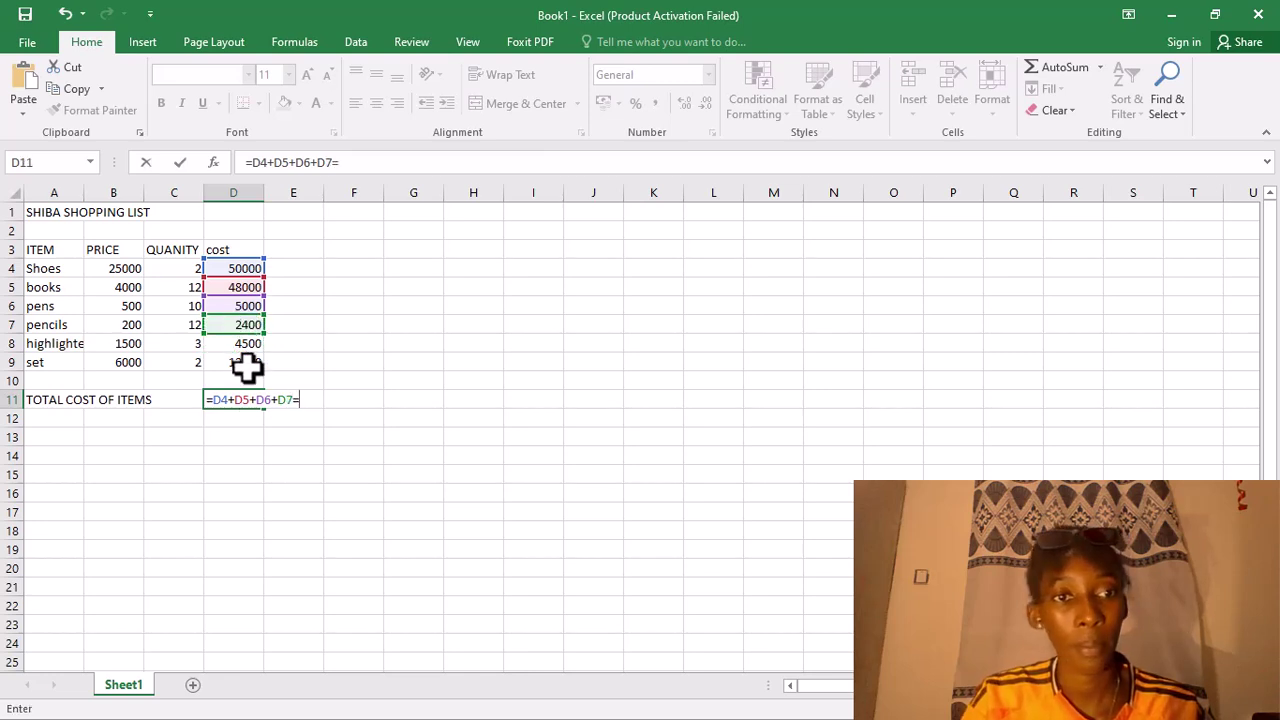
pyautogui.click(246, 341)
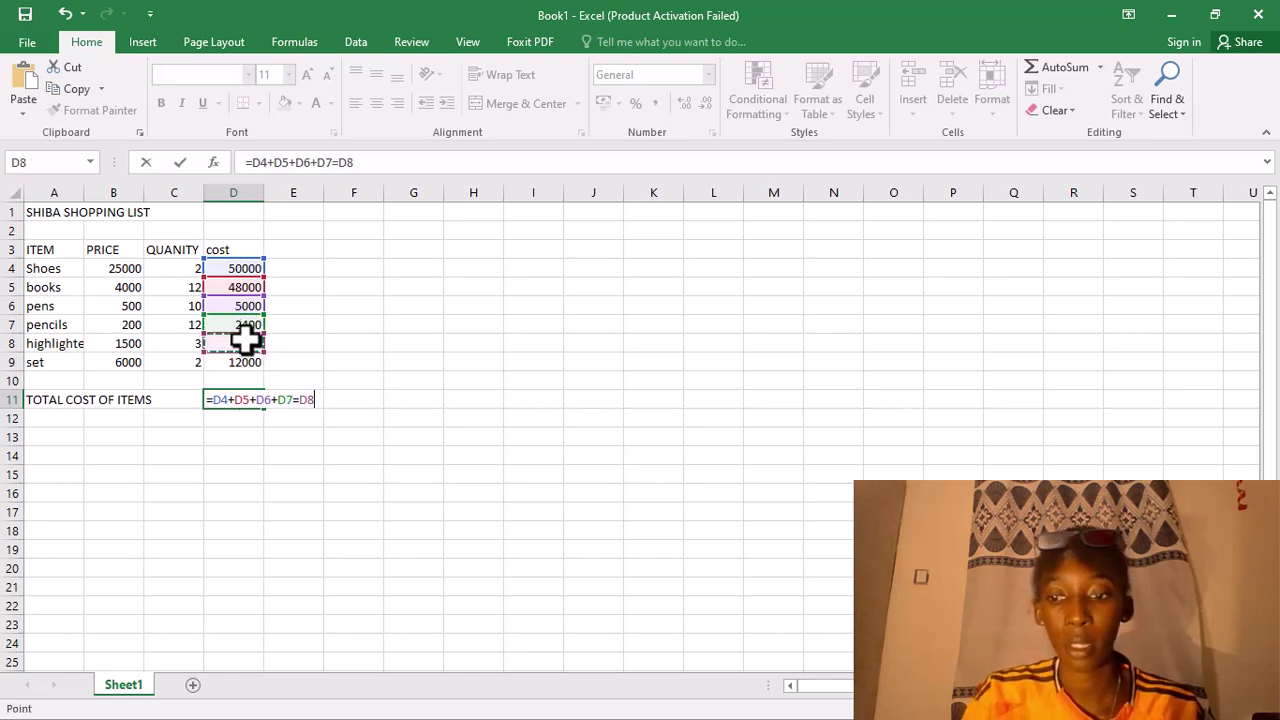
pyautogui.write('+')
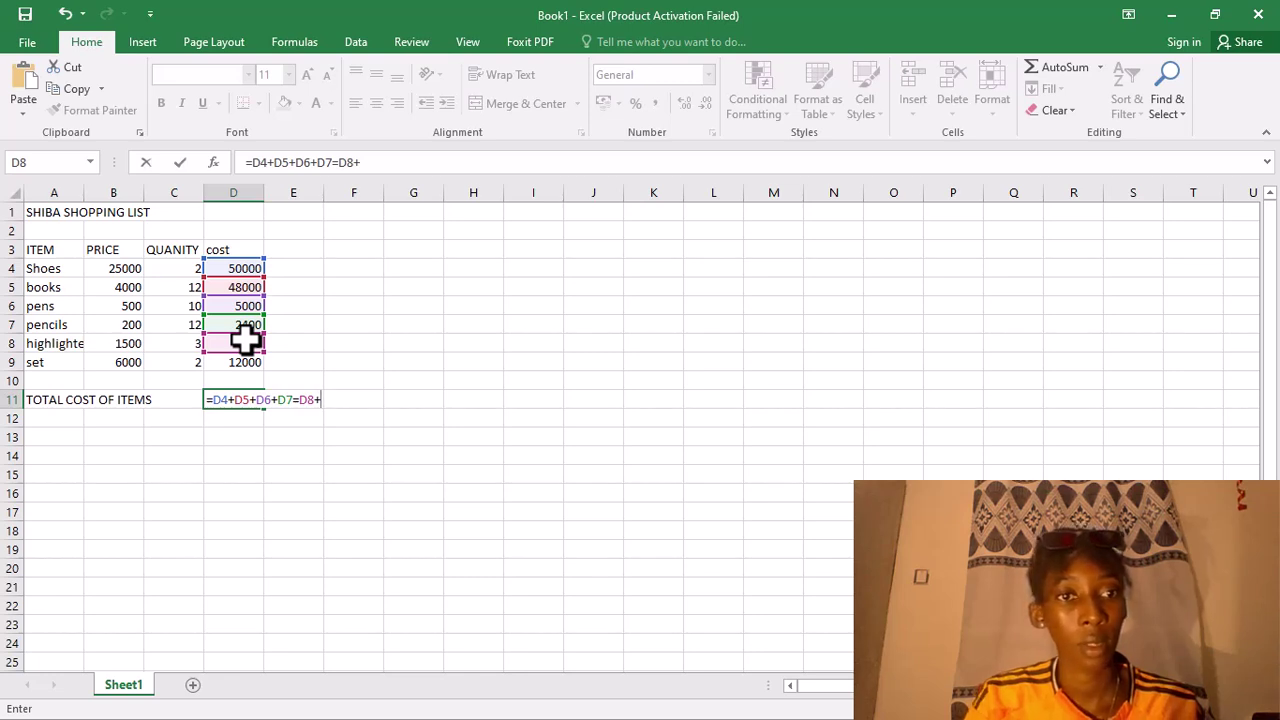
pyautogui.click(247, 364)
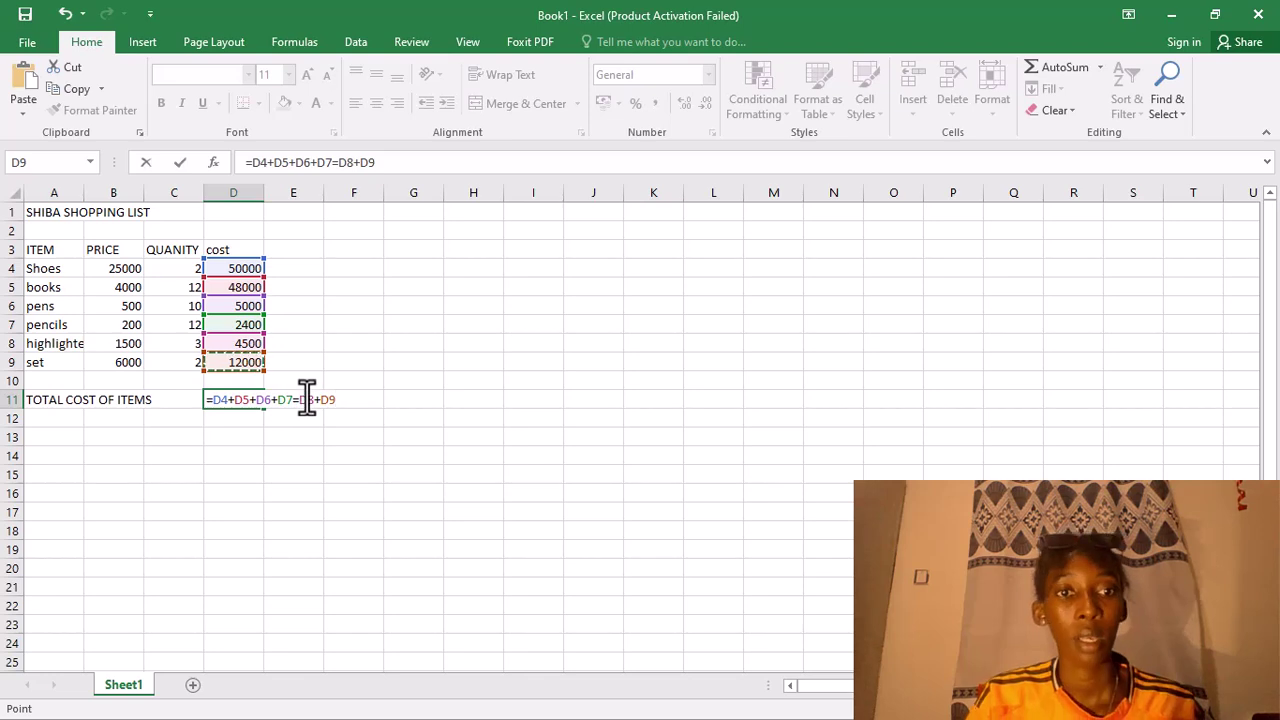
# Correct the operator between D7 and D8 to a plus and enter the total formula as =D4+D5+D6+D7+D8+D9.
pyautogui.click(296, 400)
pyautogui.press('BackSpace')
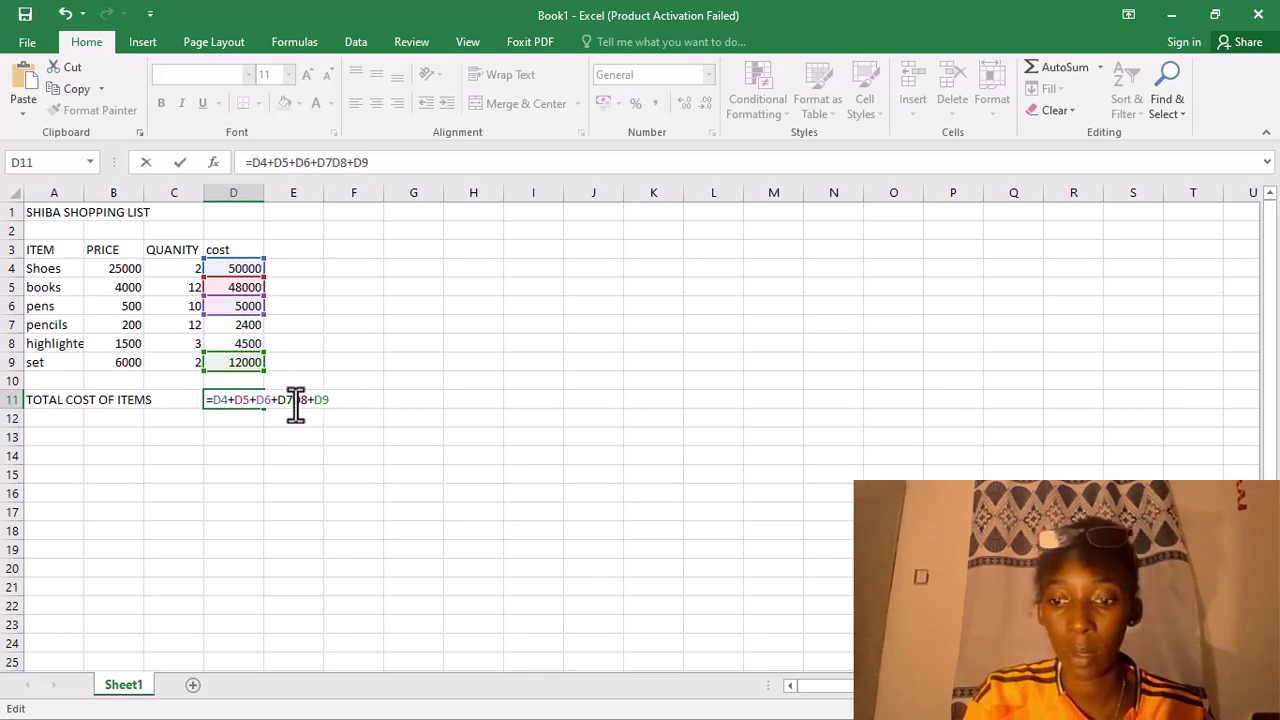
pyautogui.write('+')
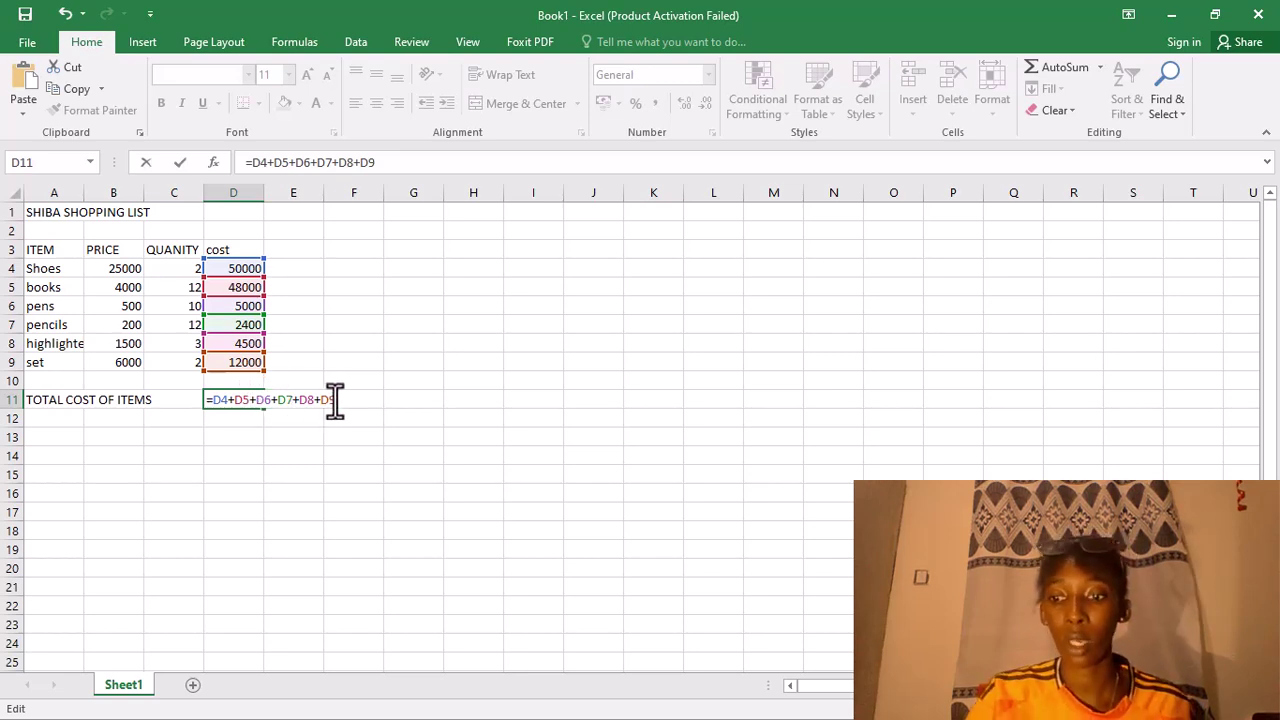
pyautogui.press('Return')
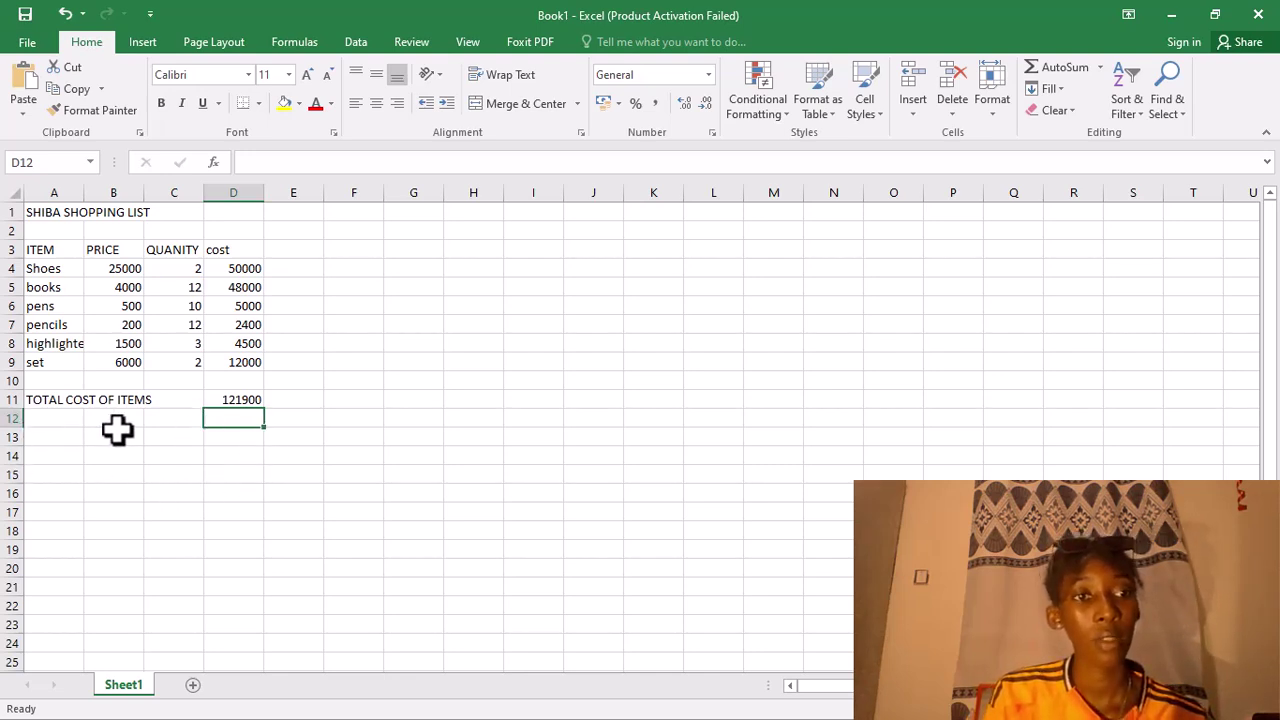
# Replace the total formula in cell D11 with =sum(D4:D9) to add up all item costs.
pyautogui.click(225, 398)
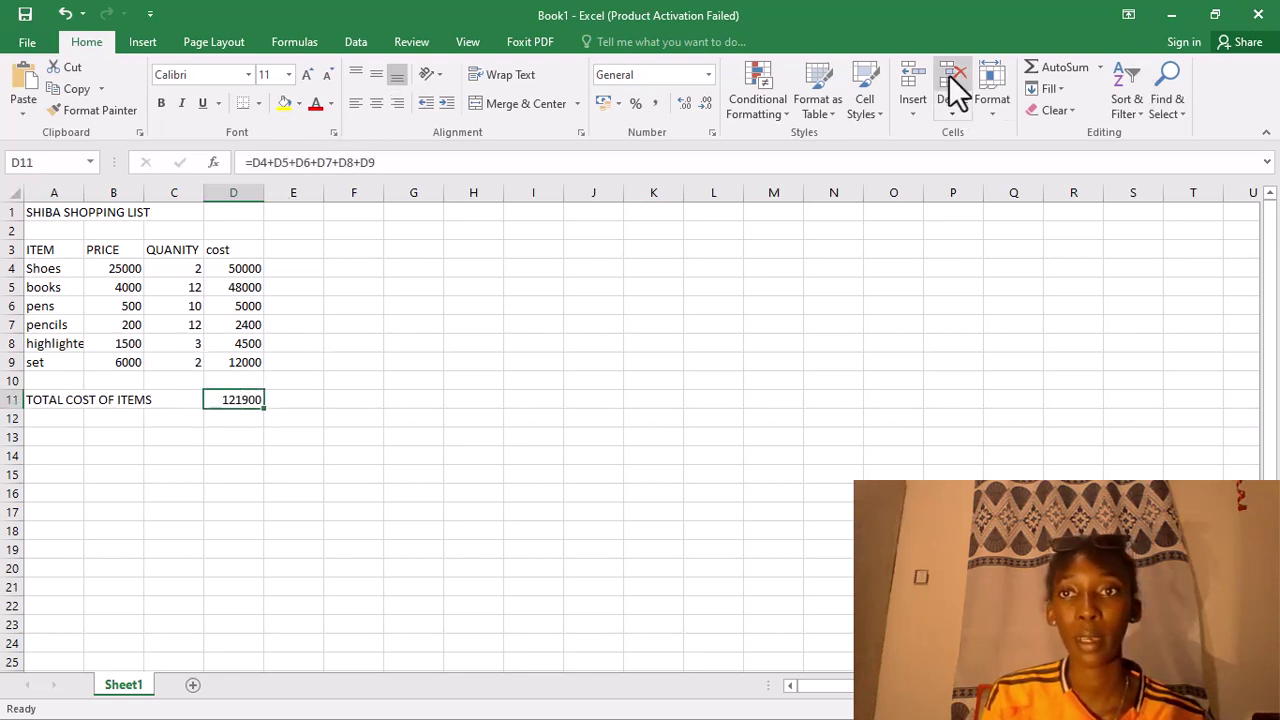
pyautogui.press('Down')
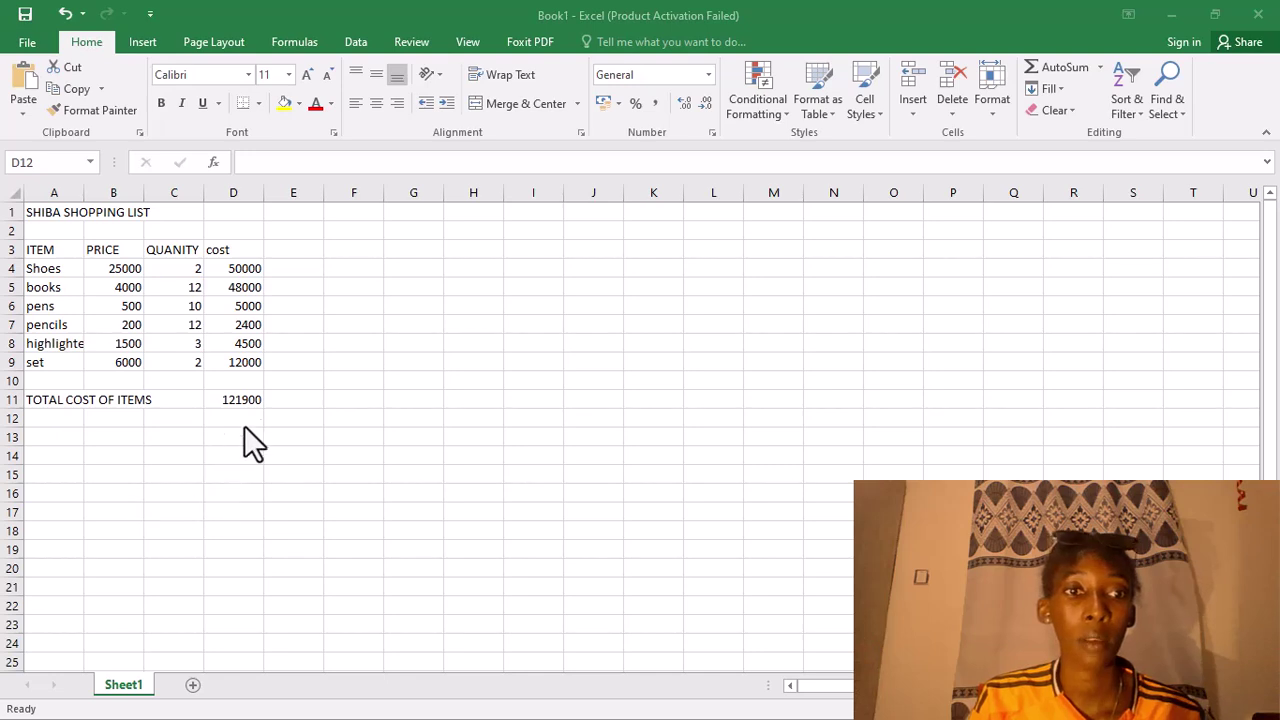
pyautogui.click(242, 400)
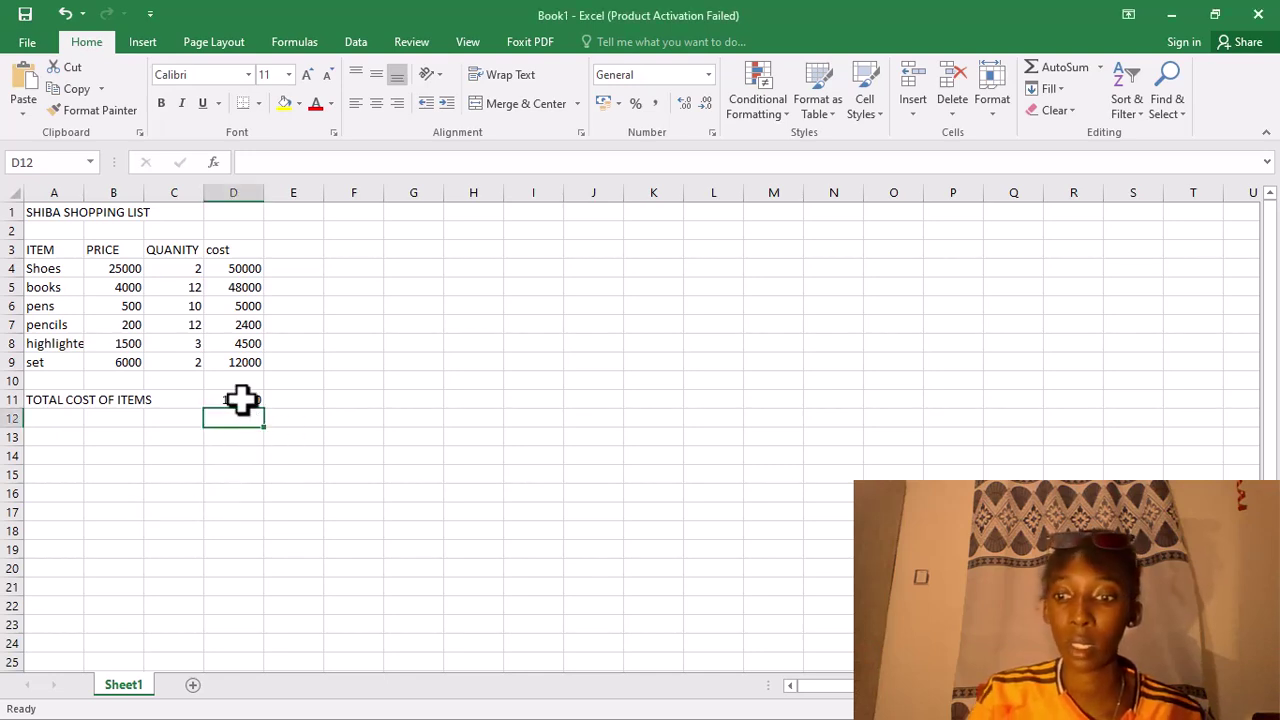
pyautogui.click(241, 400)
pyautogui.doubleClick(241, 400)
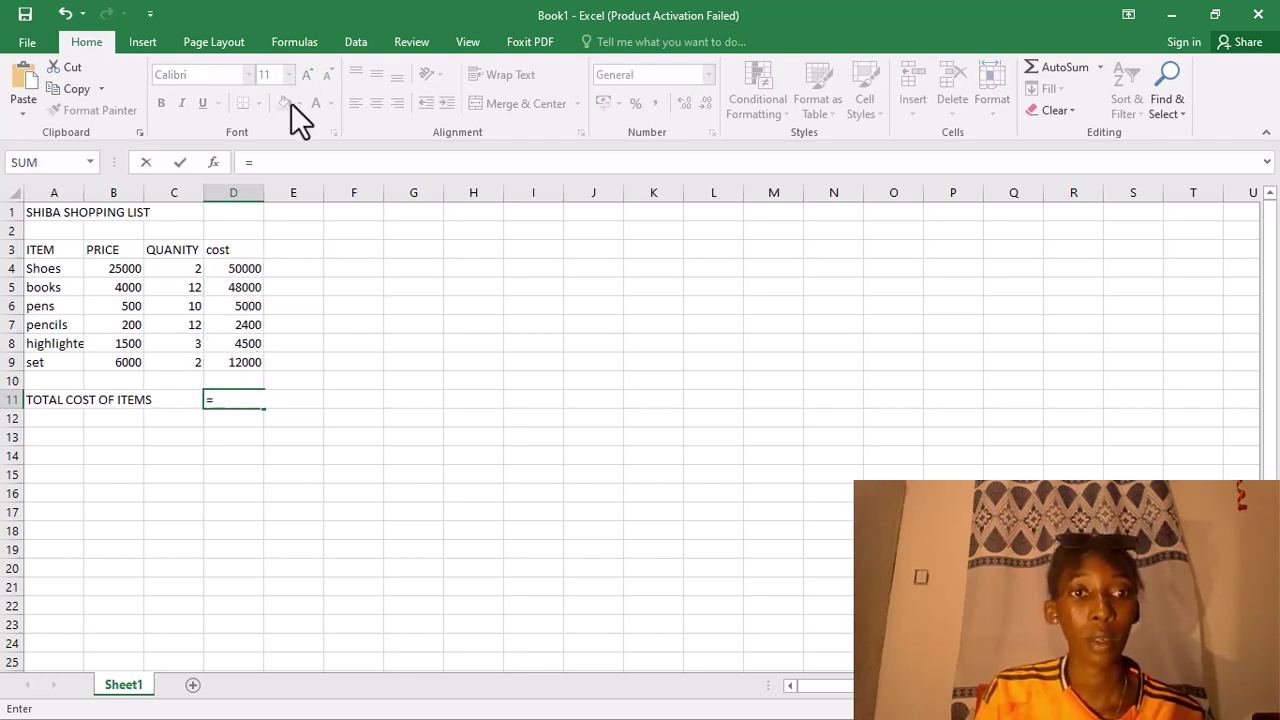
pyautogui.click(259, 161)
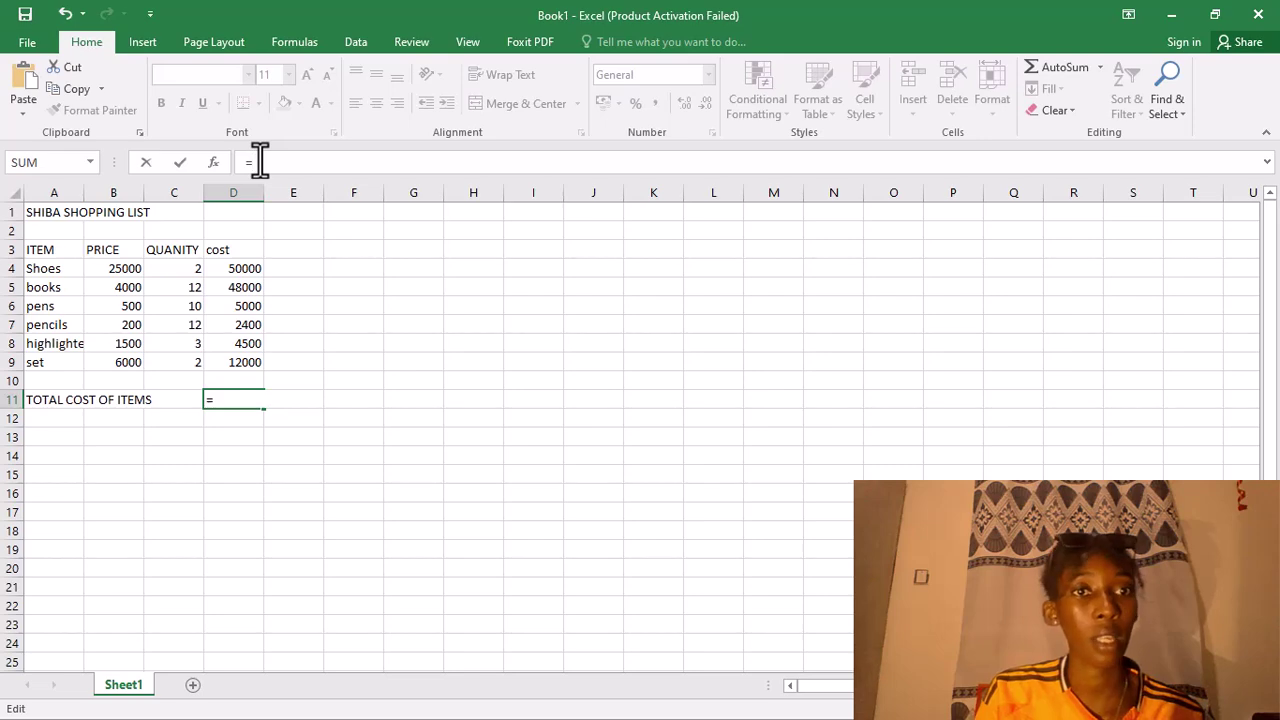
pyautogui.write('s')
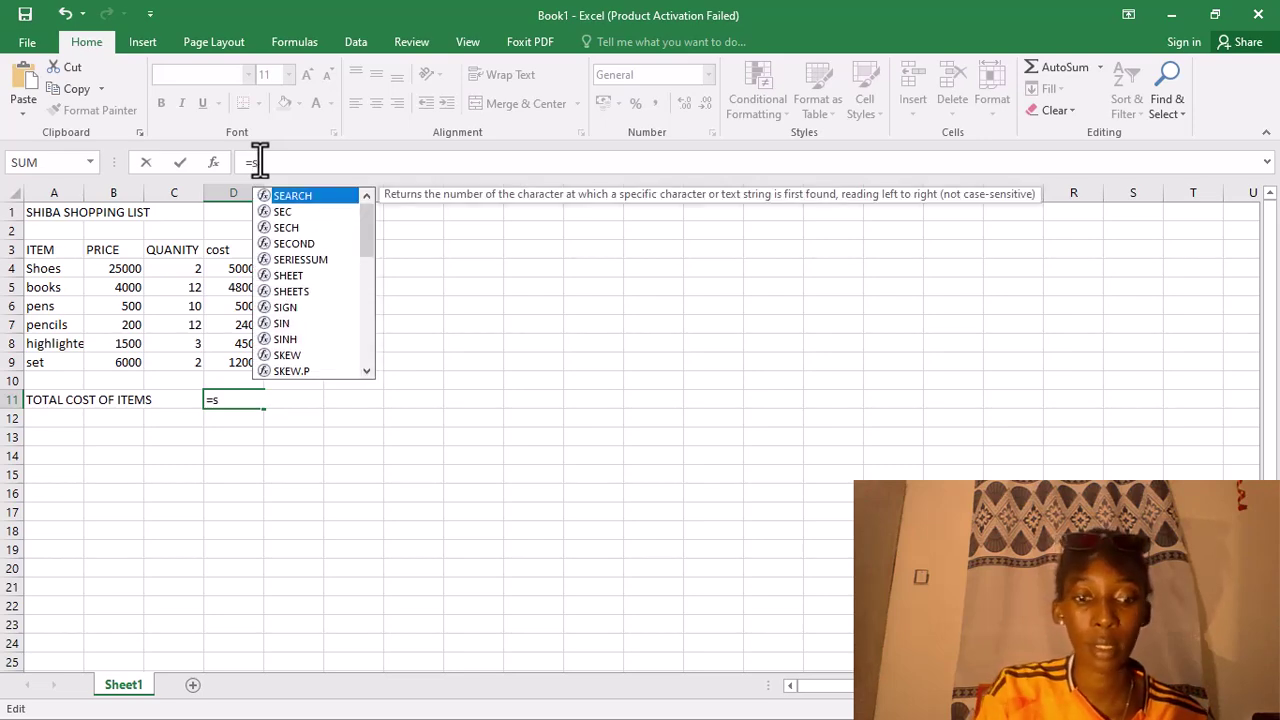
pyautogui.write('um')
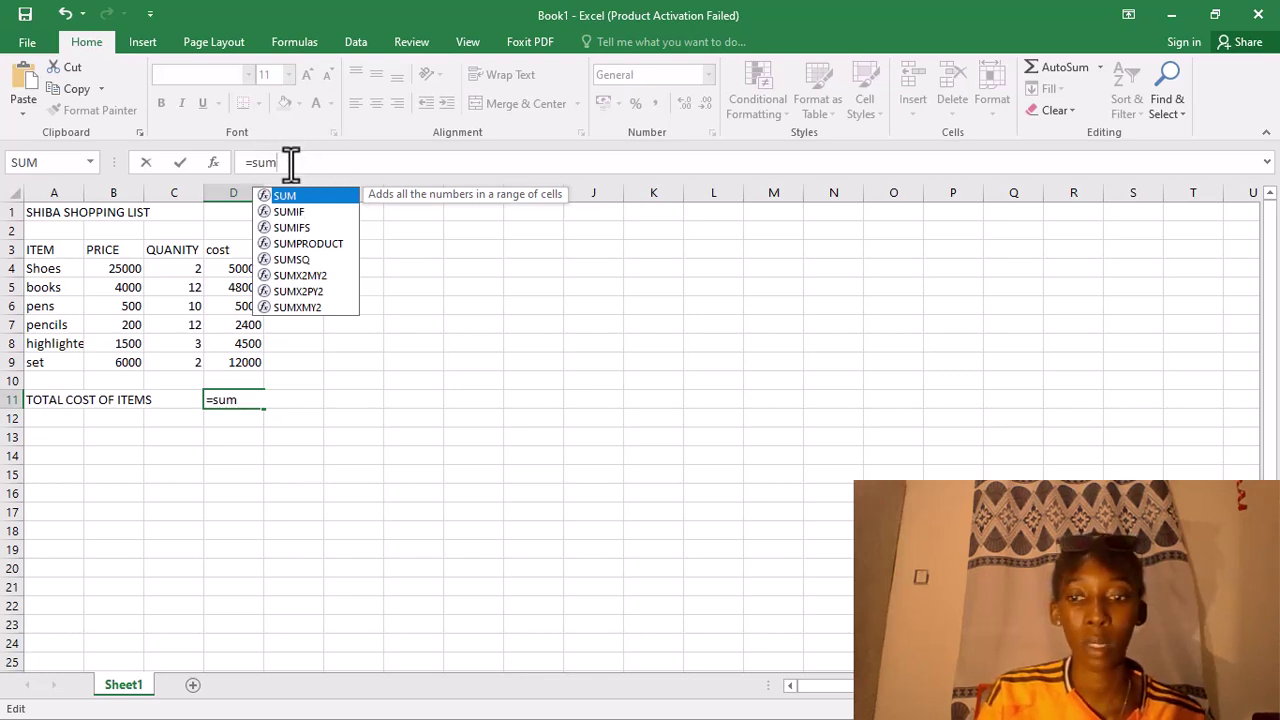
pyautogui.write('9')
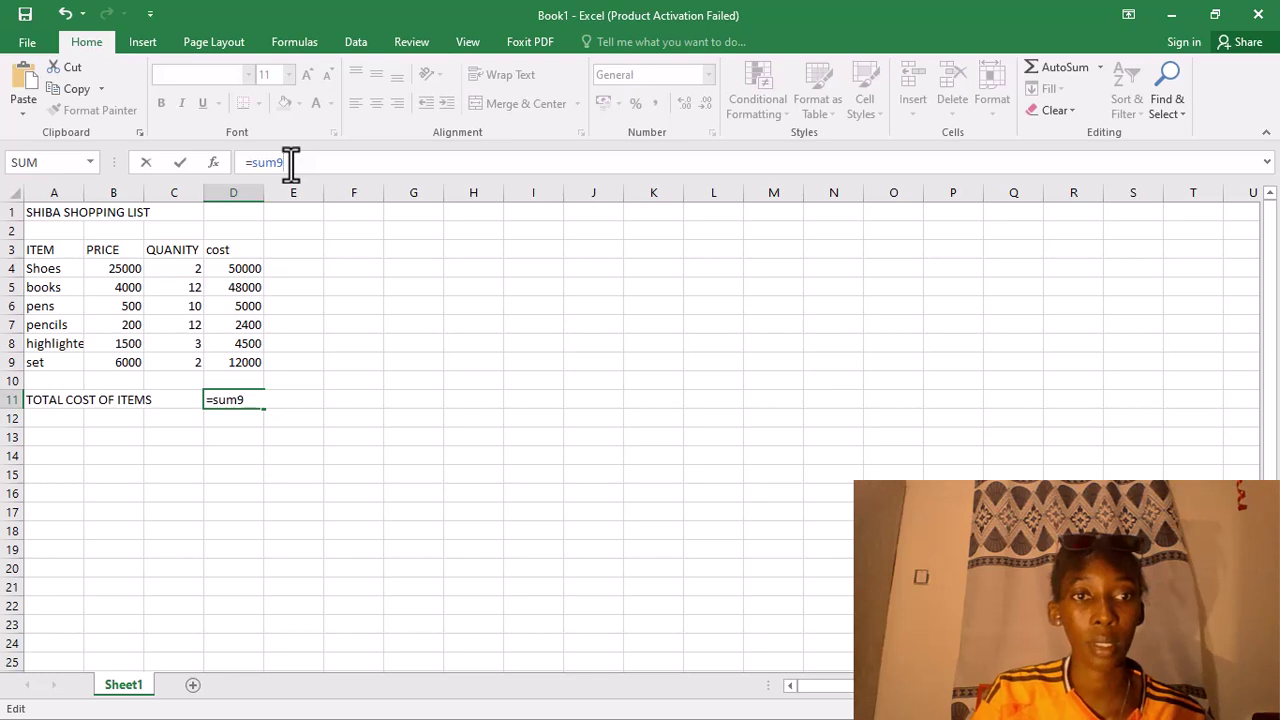
pyautogui.press('BackSpace')
pyautogui.write('(')
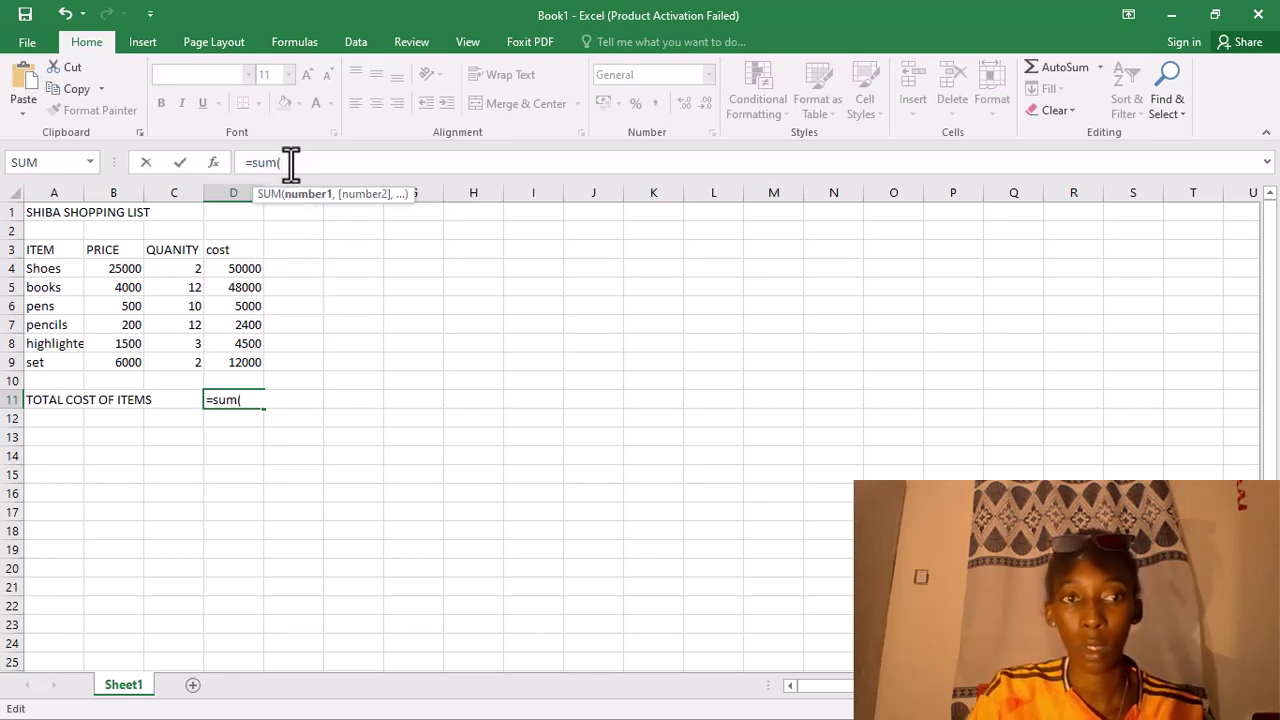
pyautogui.click(254, 267)
pyautogui.moveTo(254, 267); pyautogui.dragTo(252, 360)
pyautogui.write(')')
pyautogui.press('Return')
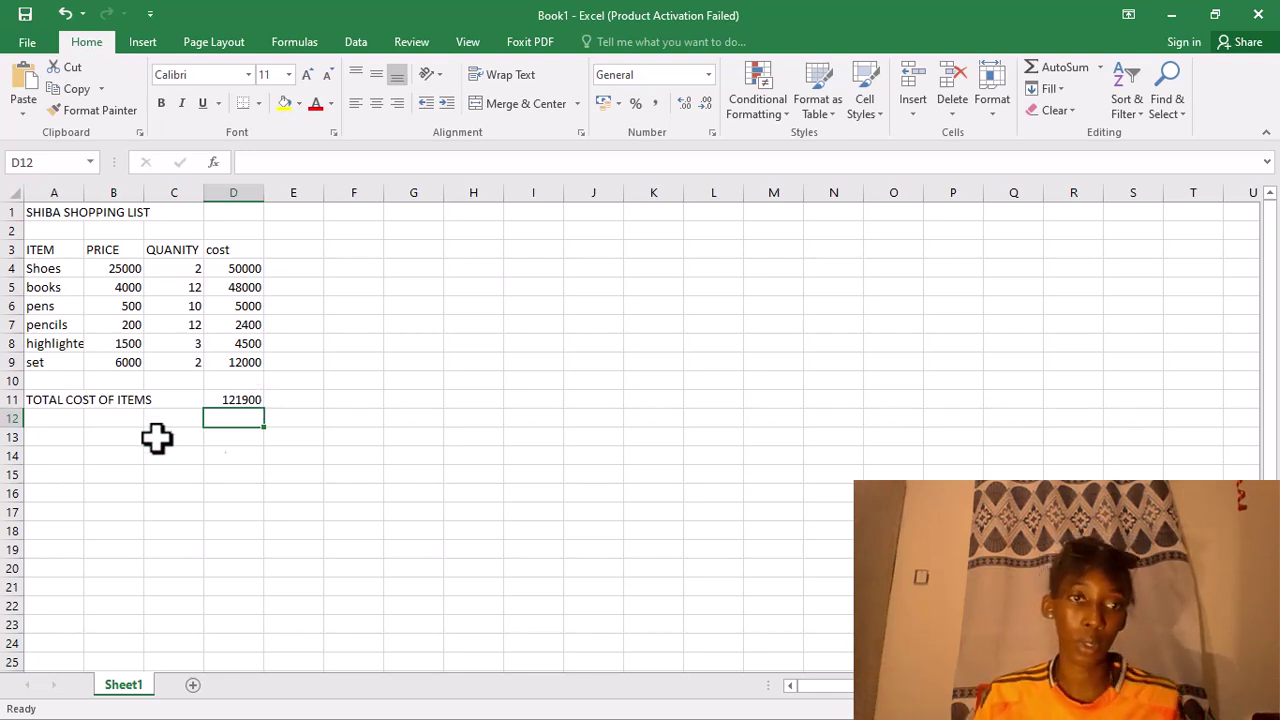
# Enter the label AVERAGE COST OF ITEMS in cell A13, below the total cost row.
pyautogui.click(31, 437)
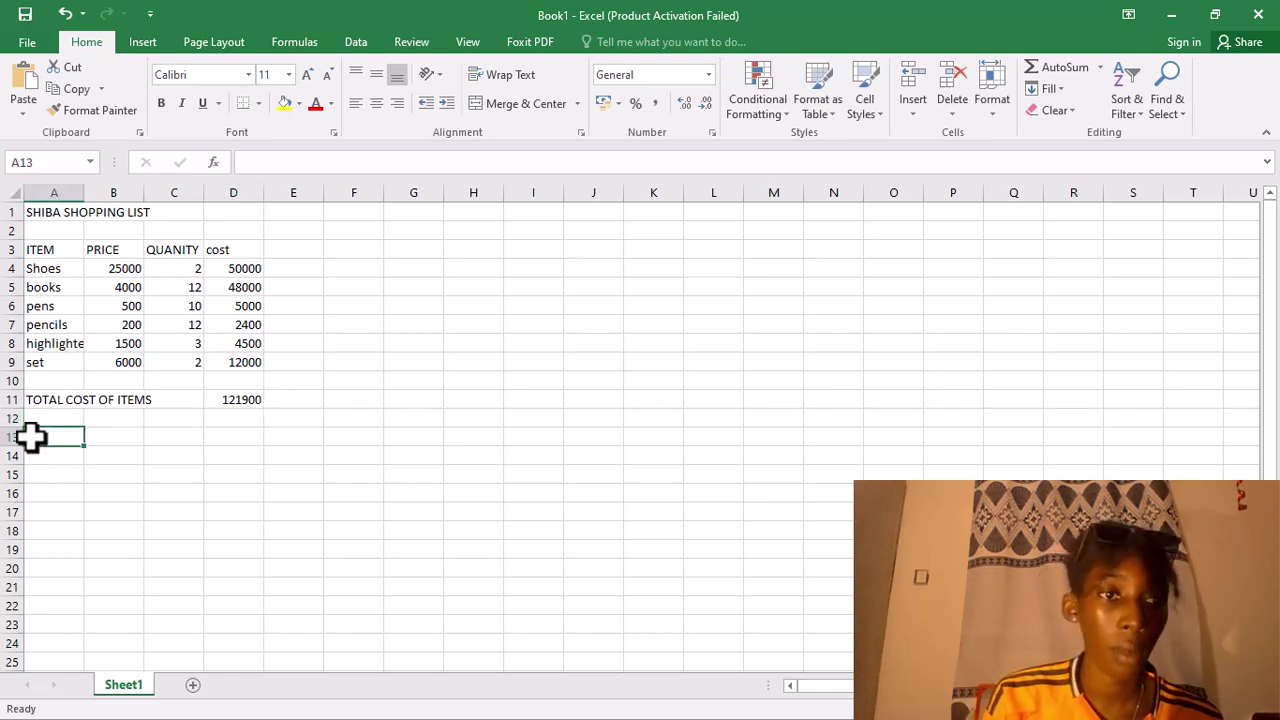
pyautogui.write('a')
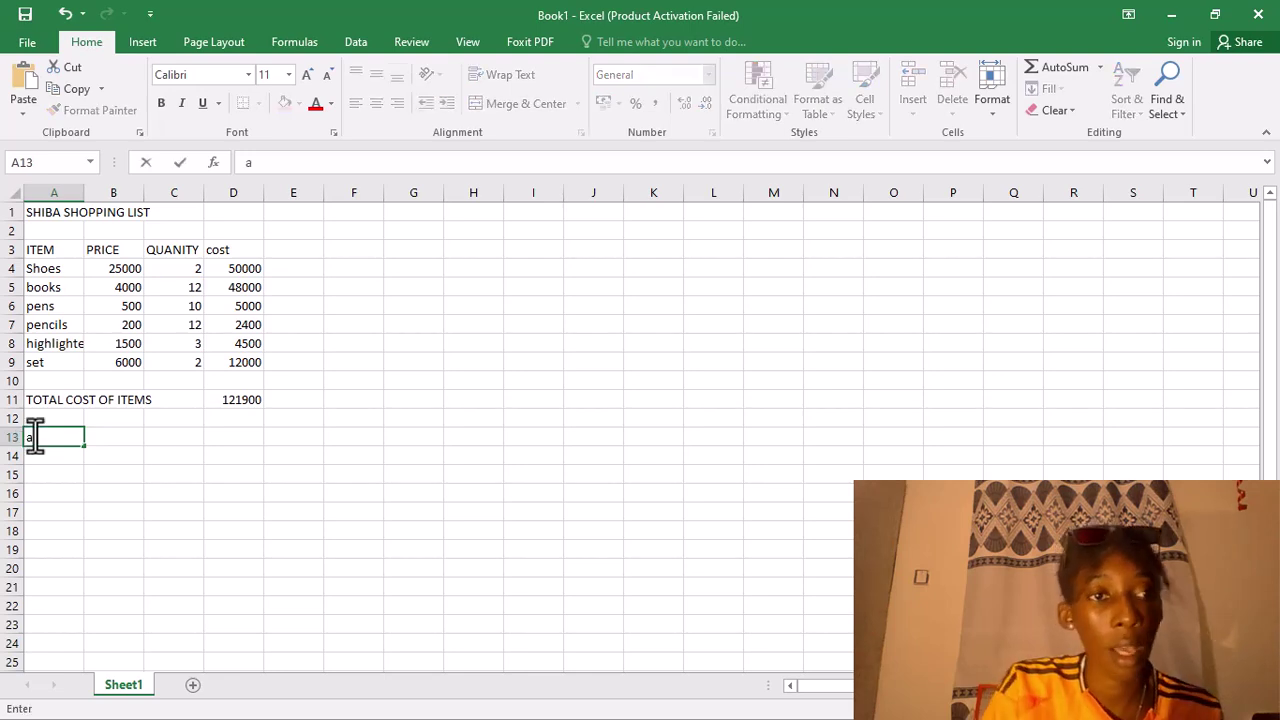
pyautogui.press('BackSpace')
pyautogui.write('AVERAGE COST OF ITEMS')
pyautogui.press('Tab')
pyautogui.press('Tab')
pyautogui.press('Tab')
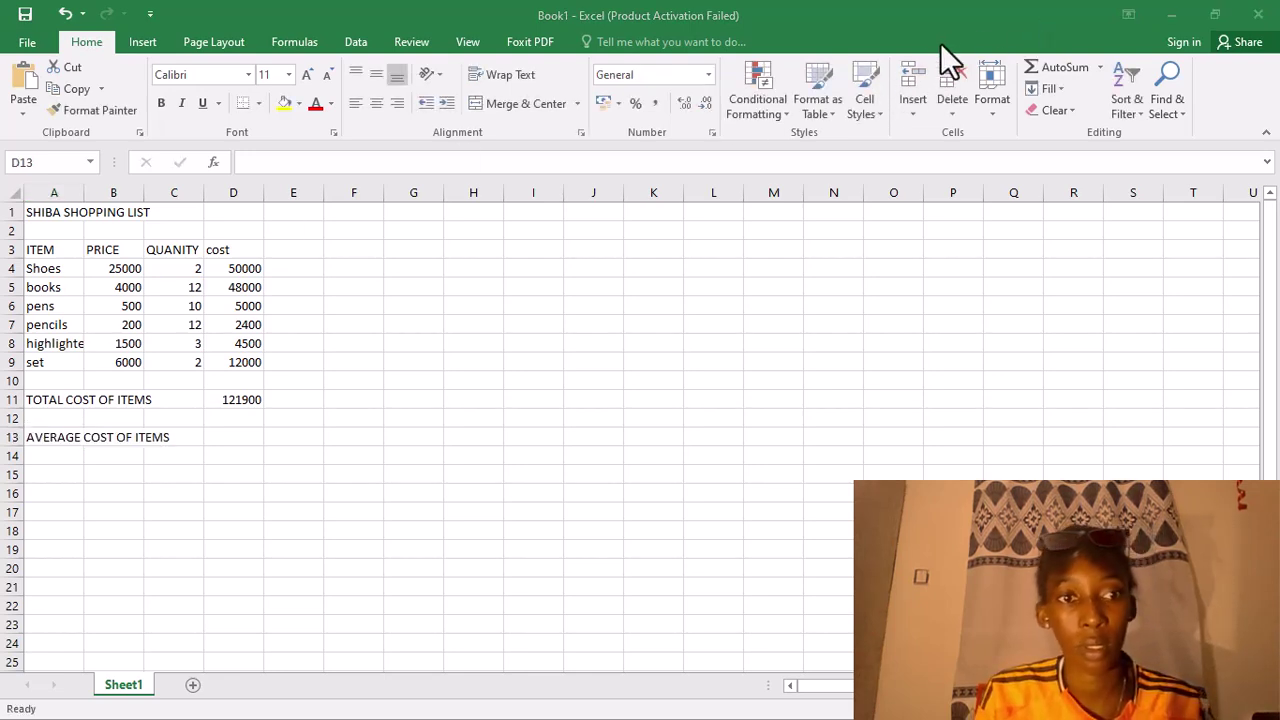
# Enter an AVERAGE formula in cell D13 over the price values in B4:B10.
pyautogui.click(214, 438)
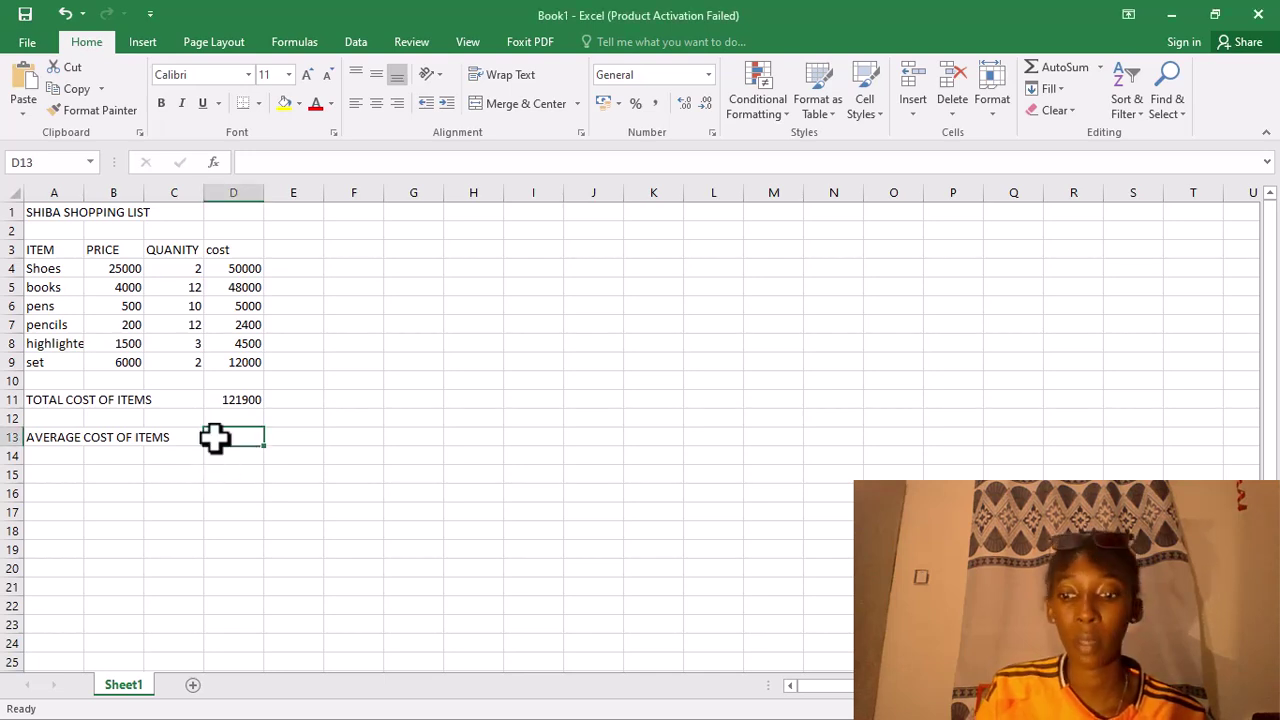
pyautogui.write('=')
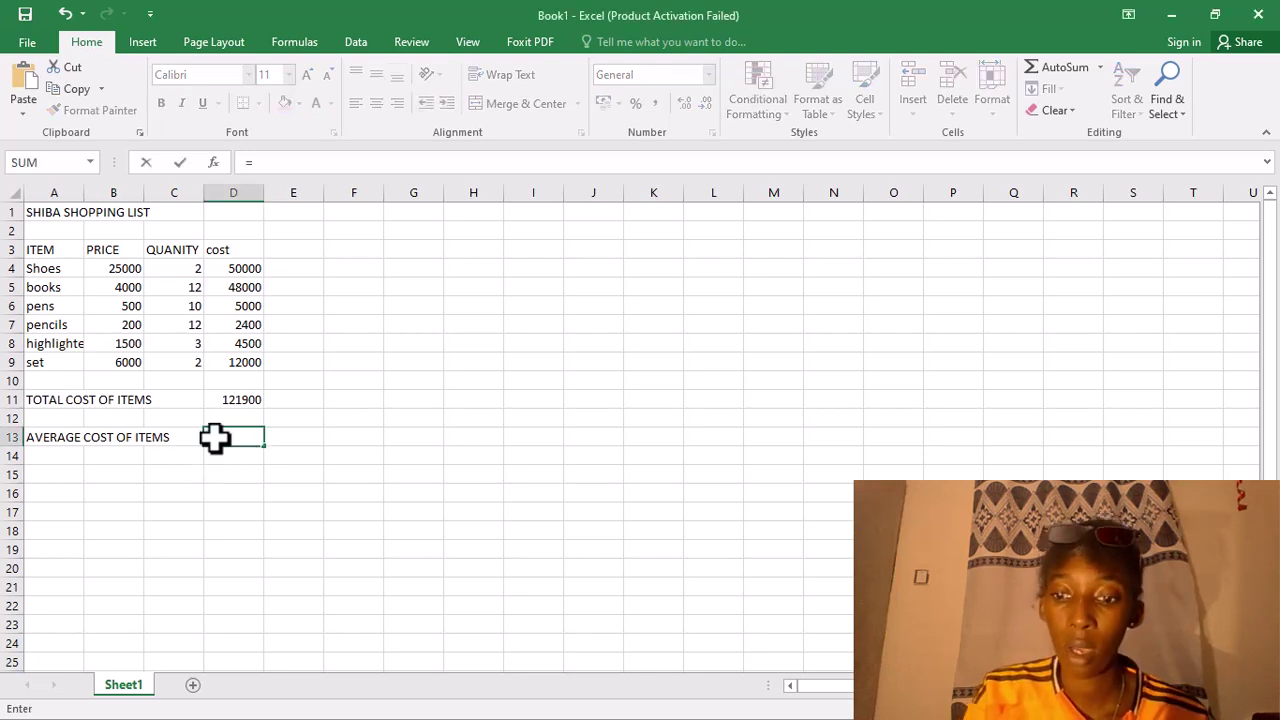
pyautogui.click(279, 166)
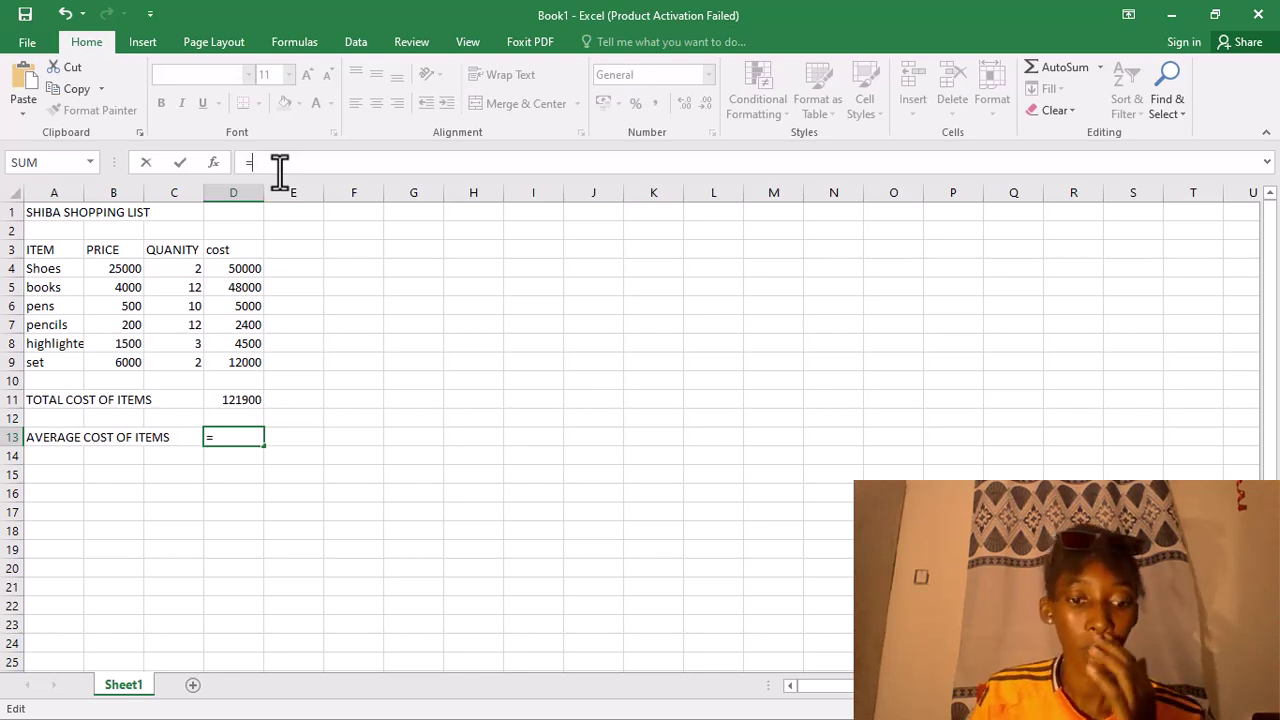
pyautogui.write('A')
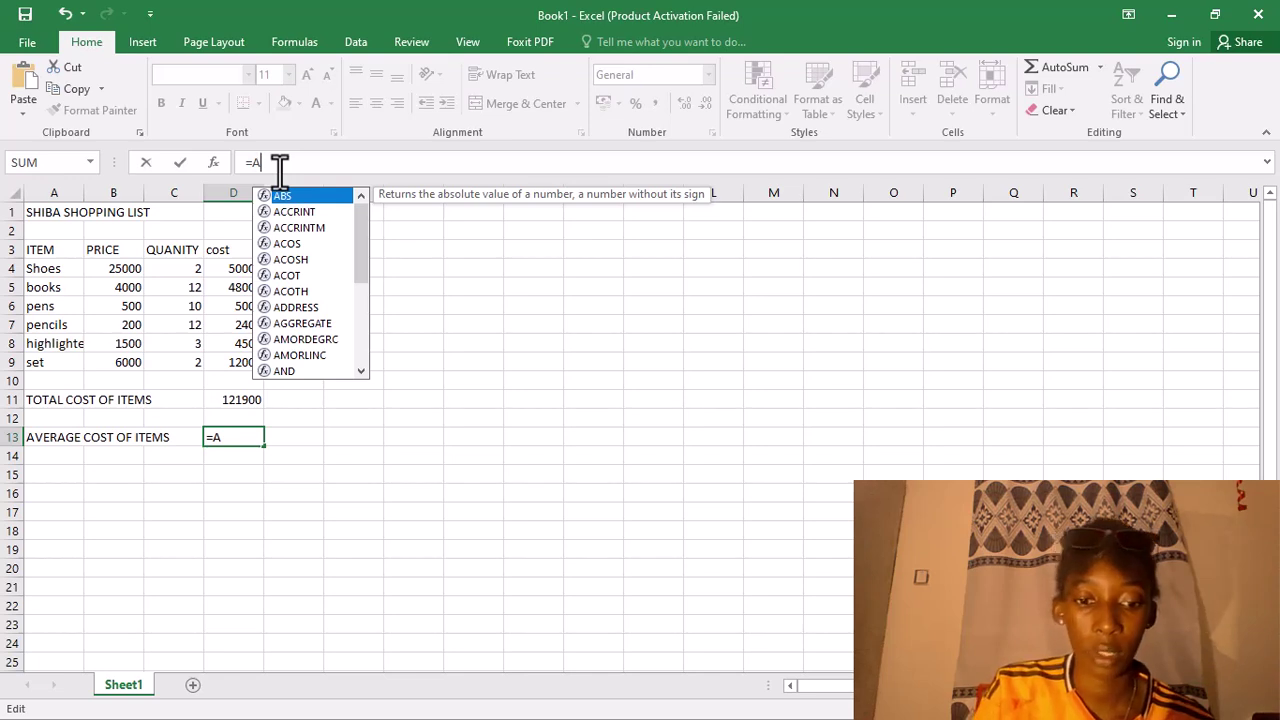
pyautogui.write('VER')
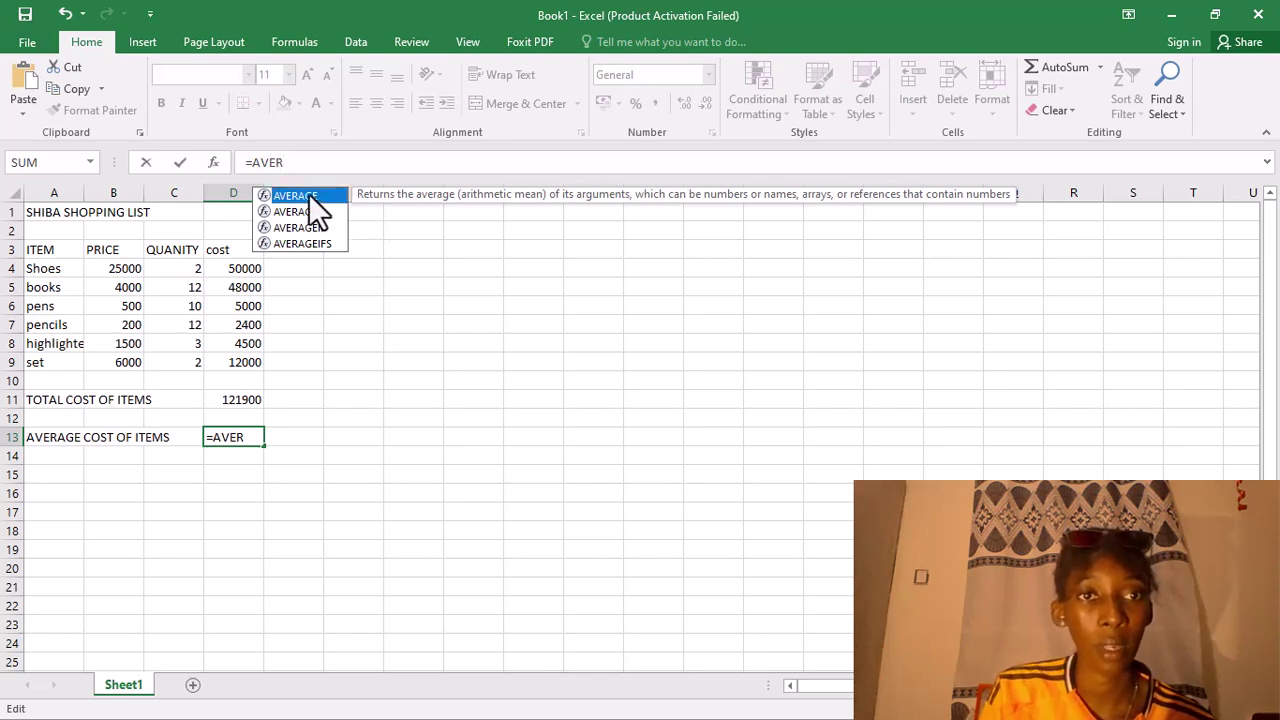
pyautogui.click(305, 162)
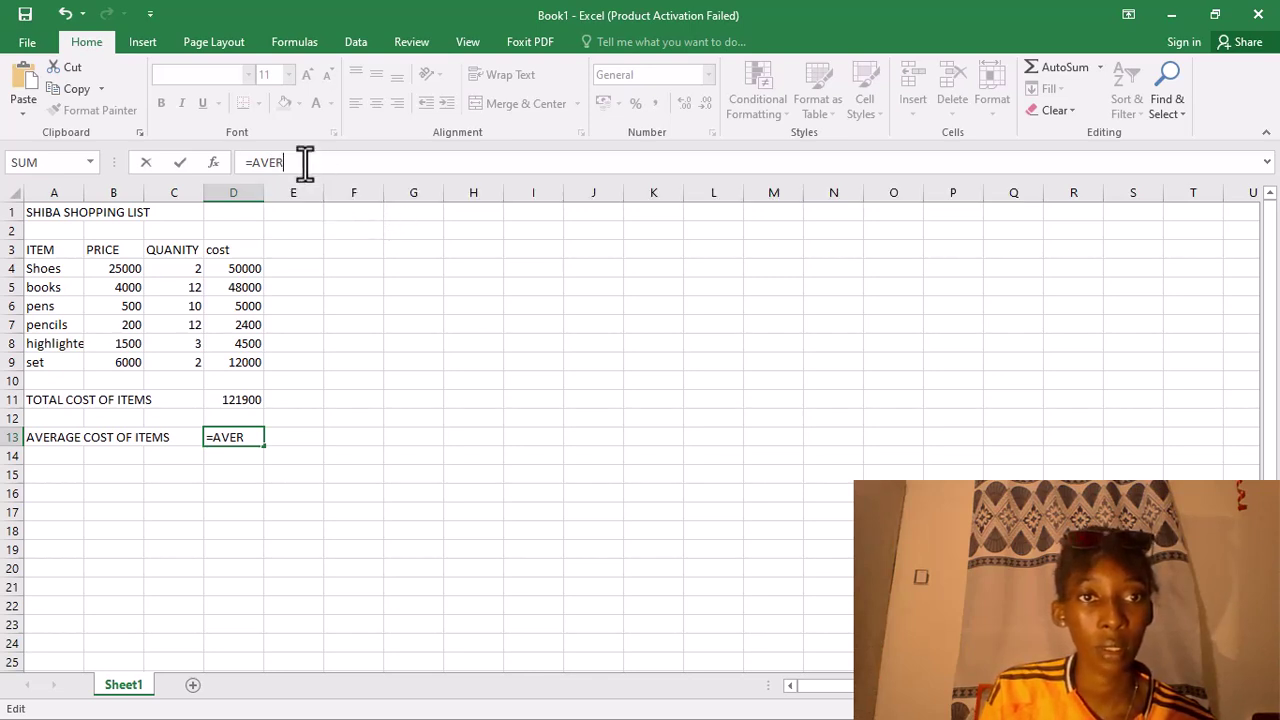
pyautogui.write('A')
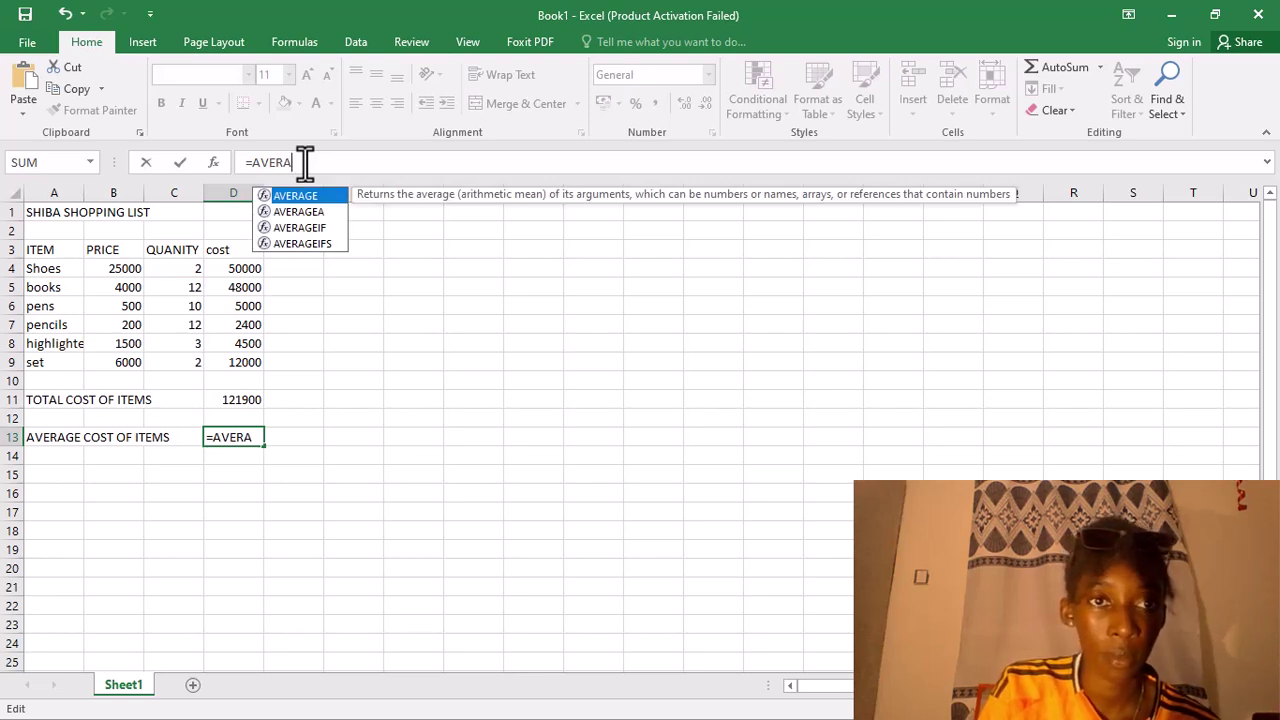
pyautogui.write('GR')
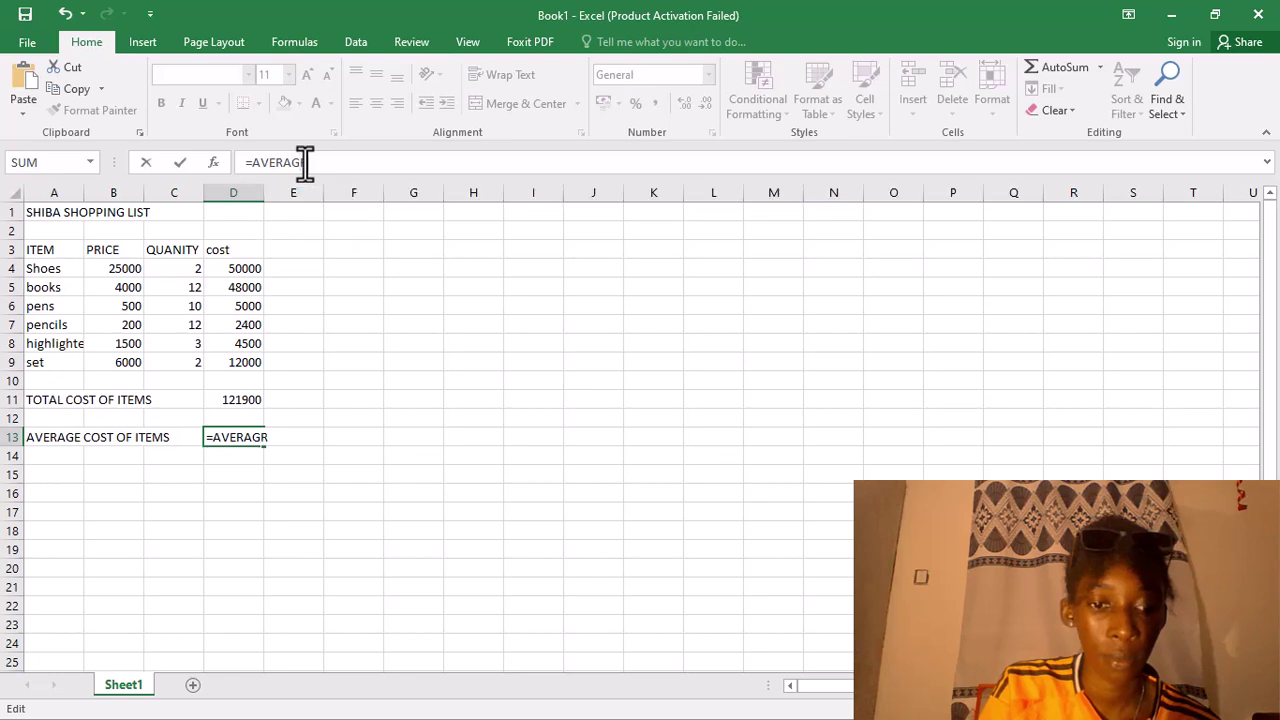
pyautogui.press('BackSpace')
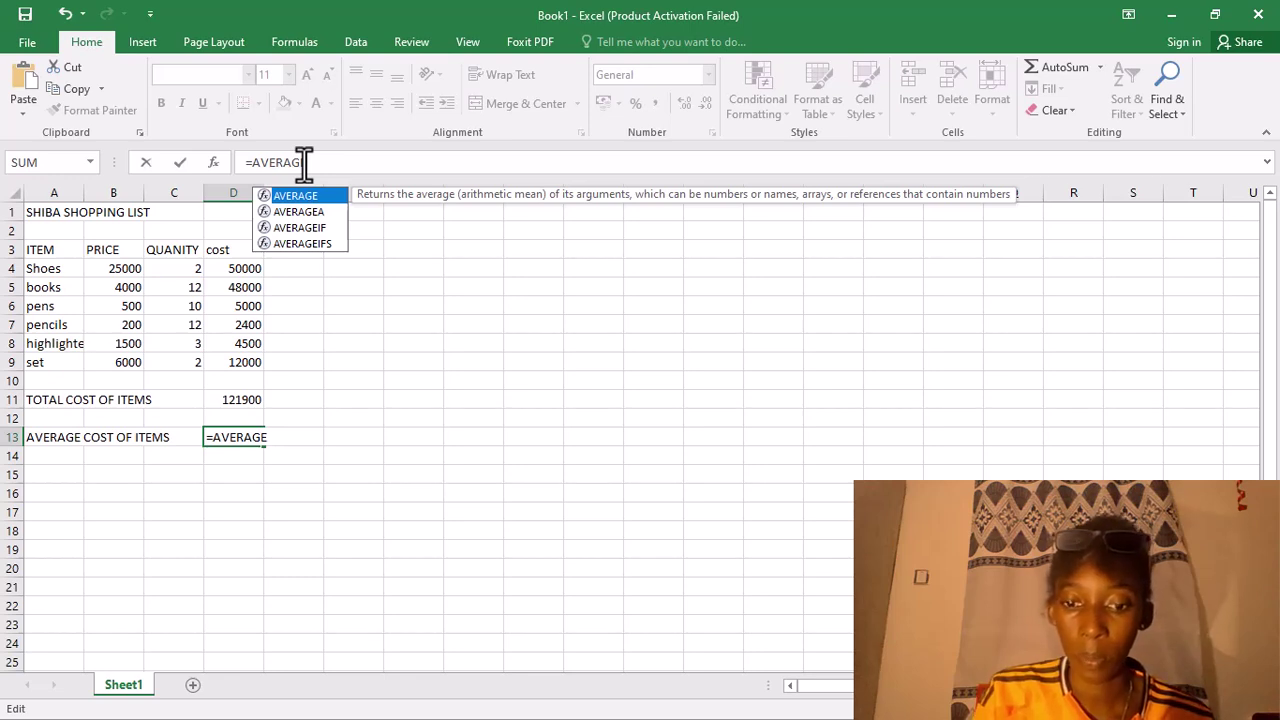
pyautogui.press('Tab')
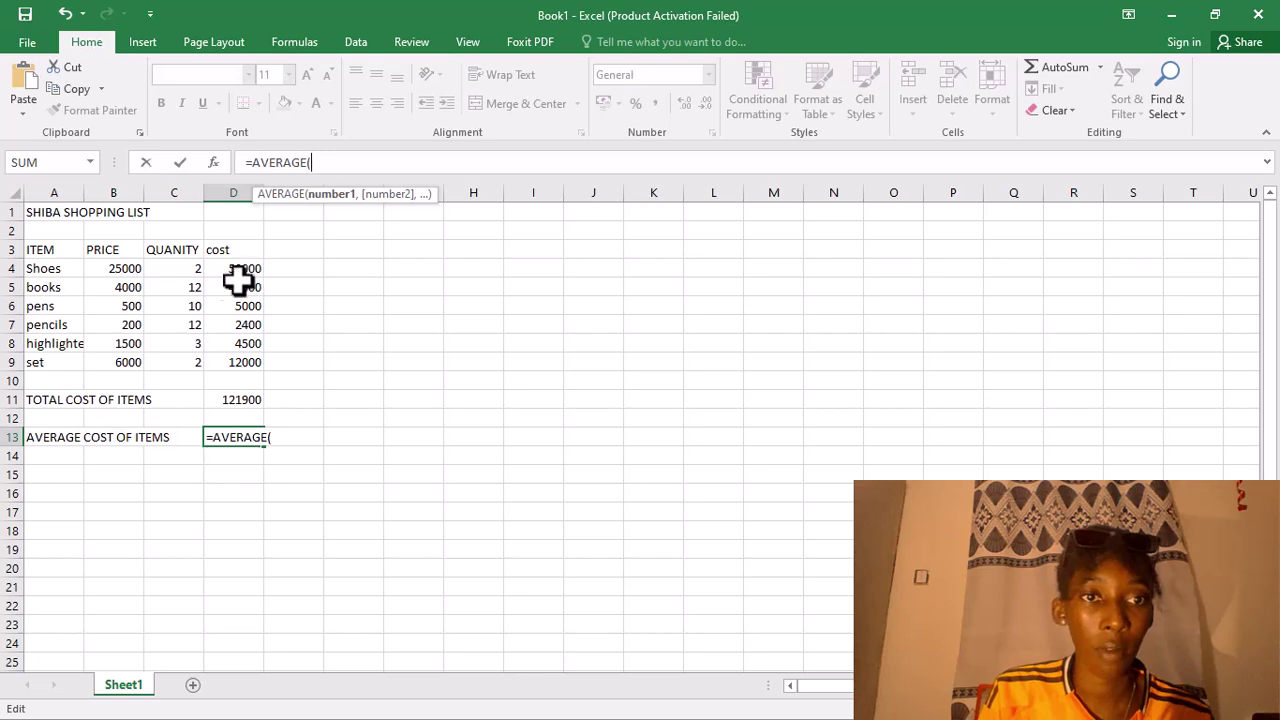
pyautogui.moveTo(133, 265); pyautogui.dragTo(117, 375)
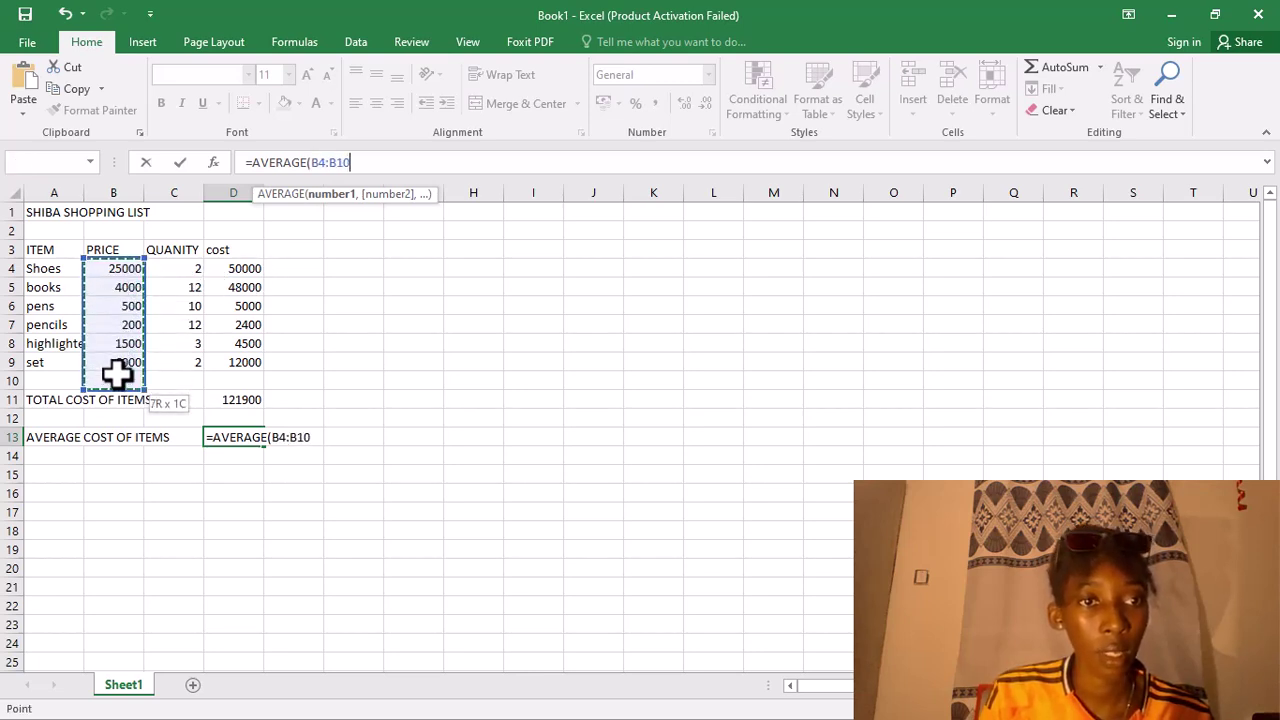
pyautogui.press('Return')
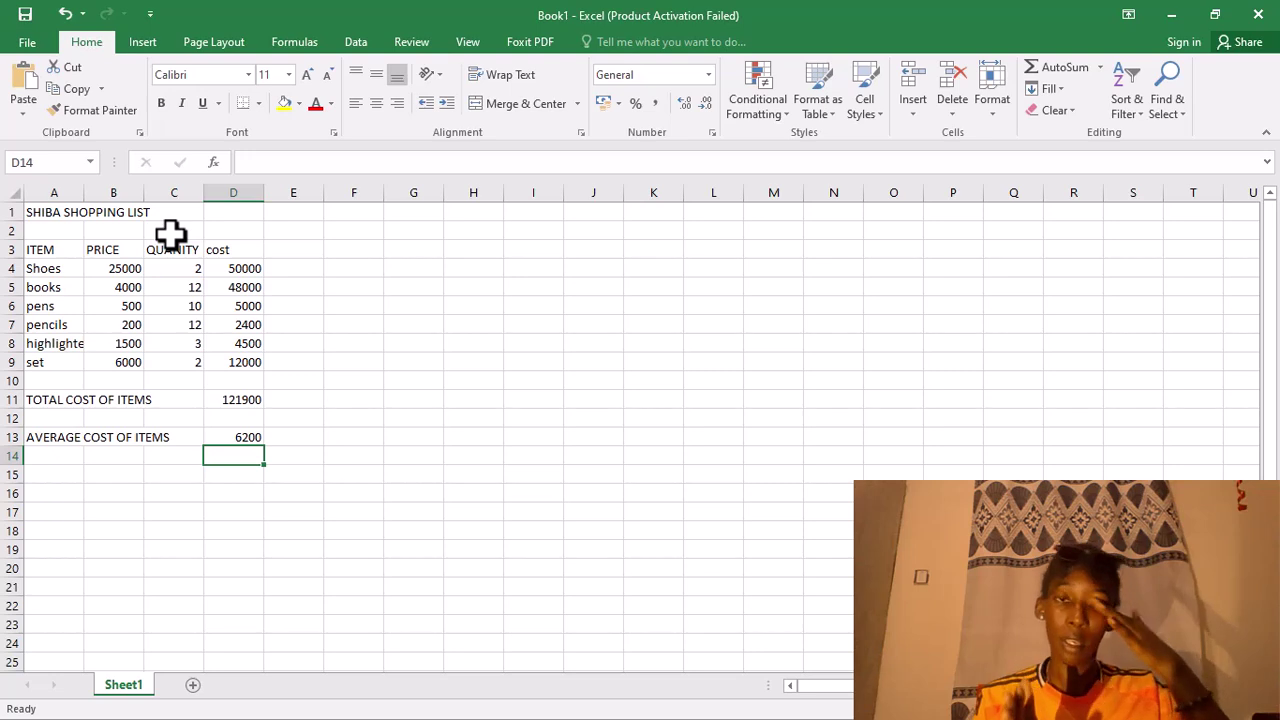
# Save the workbook to the Desktop as an Excel Workbook named SHOPPING LIST, and minimize its window.
pyautogui.click(27, 12)
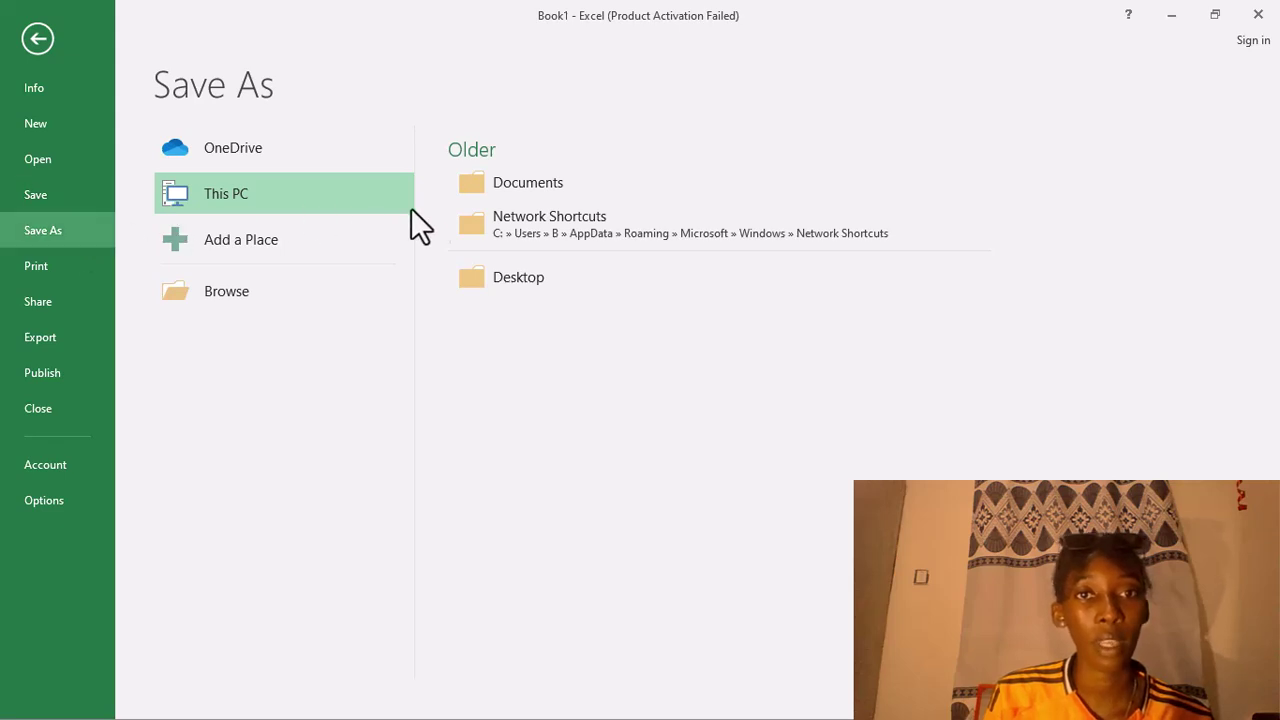
pyautogui.click(523, 291)
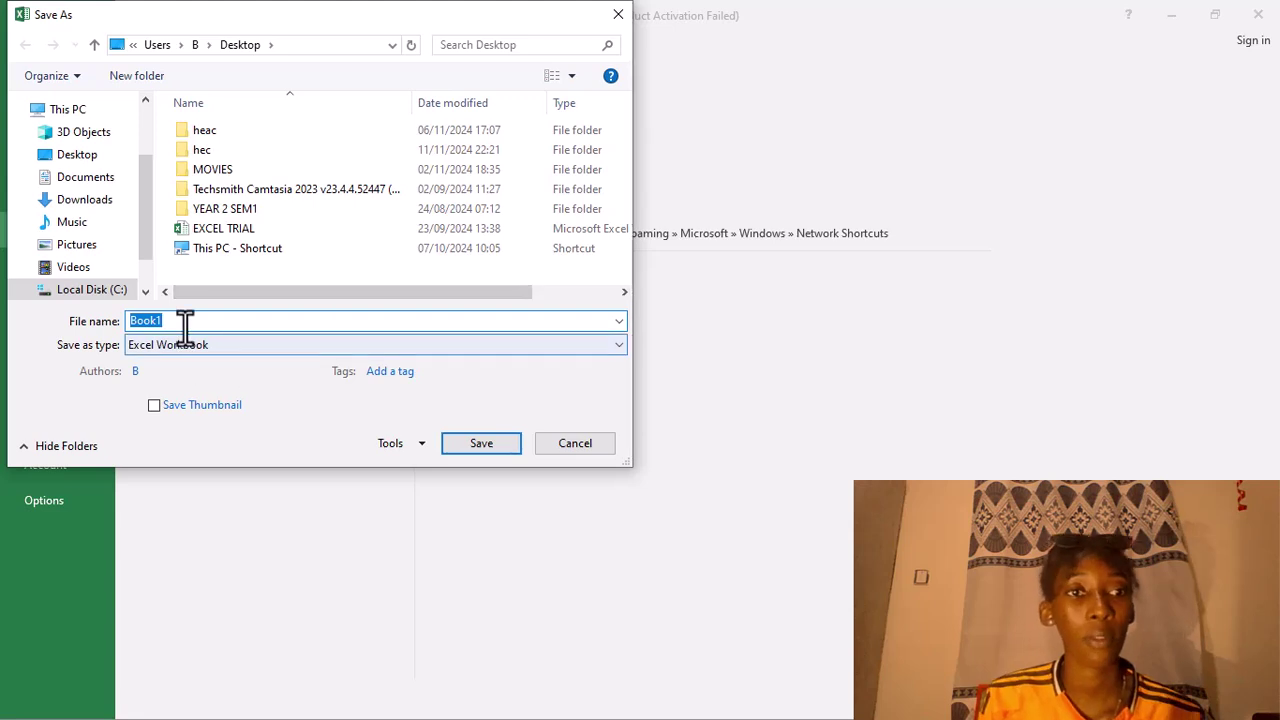
pyautogui.click(185, 320)
pyautogui.press('BackSpace')
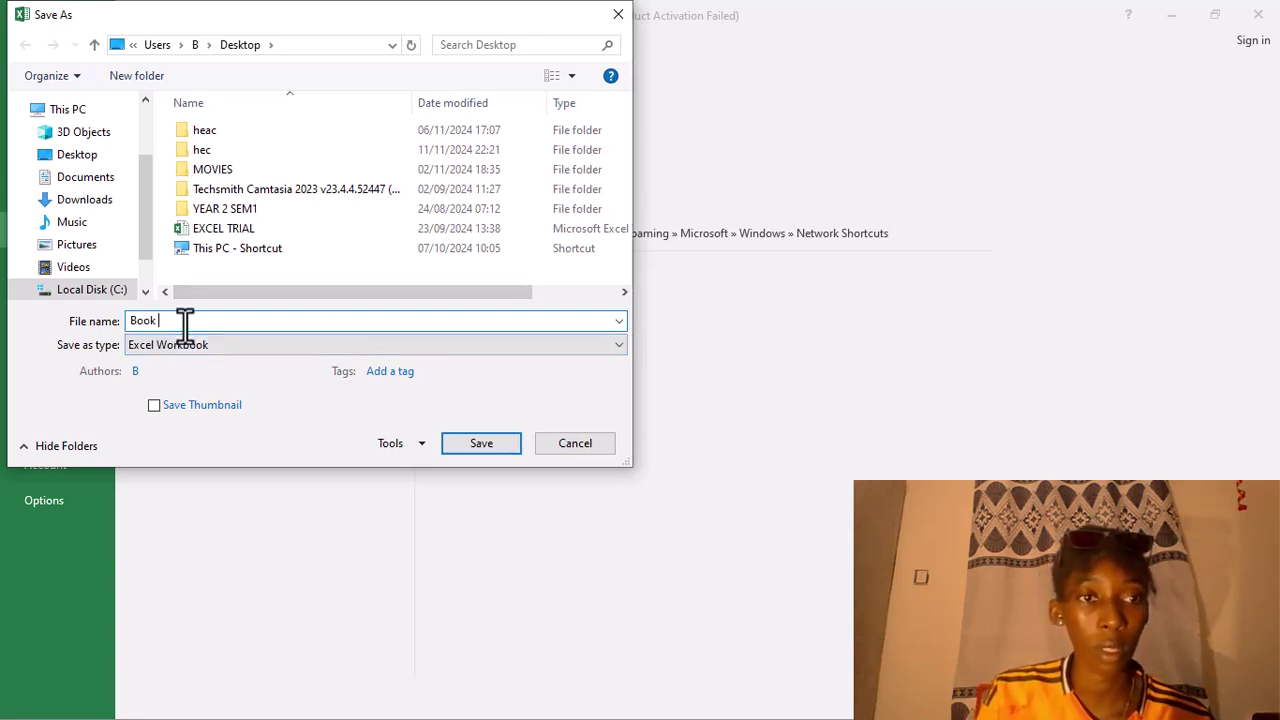
pyautogui.press('BackSpace')
pyautogui.press('BackSpace')
pyautogui.press('BackSpace')
pyautogui.press('BackSpace')
pyautogui.press('BackSpace')
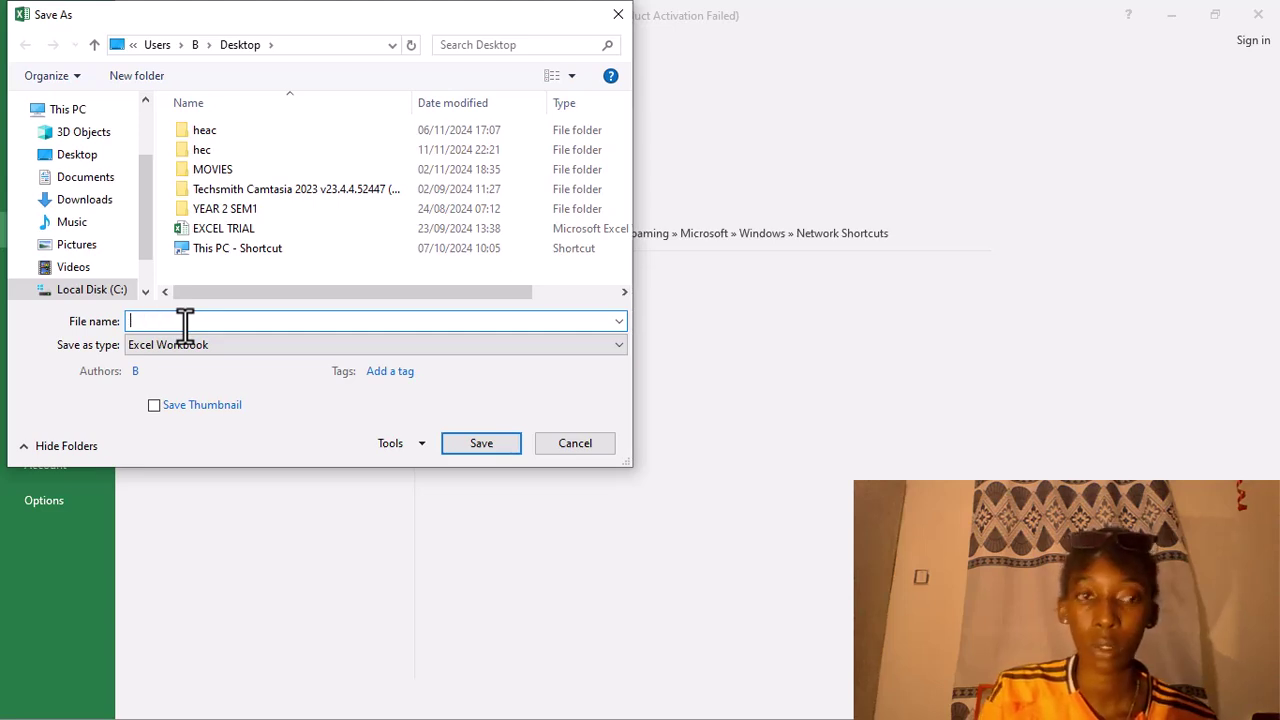
pyautogui.write('SH')
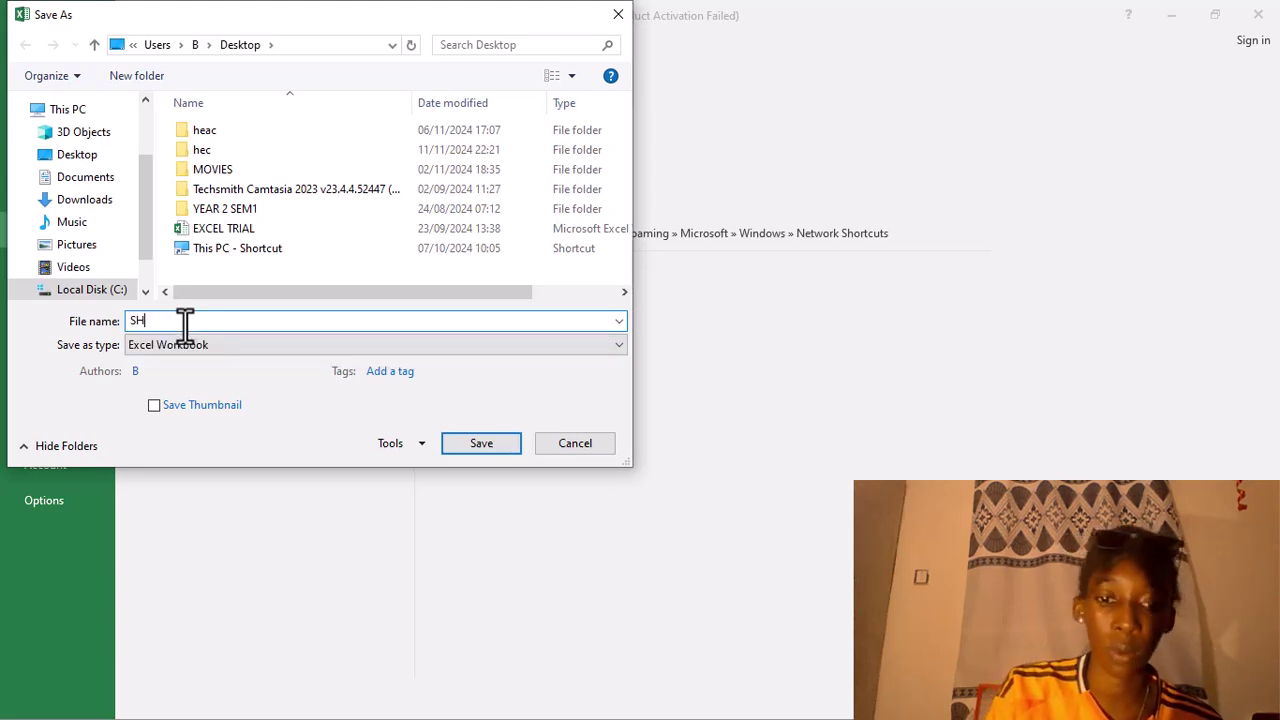
pyautogui.write('OPP')
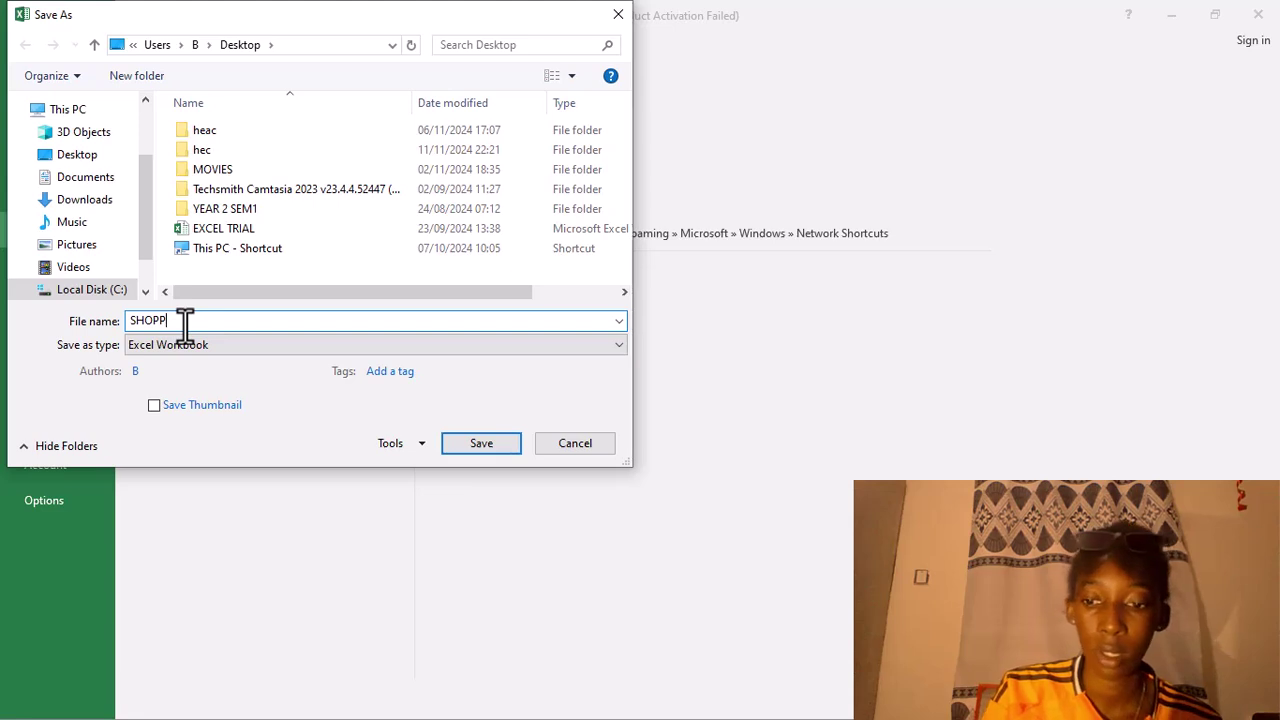
pyautogui.write('ING')
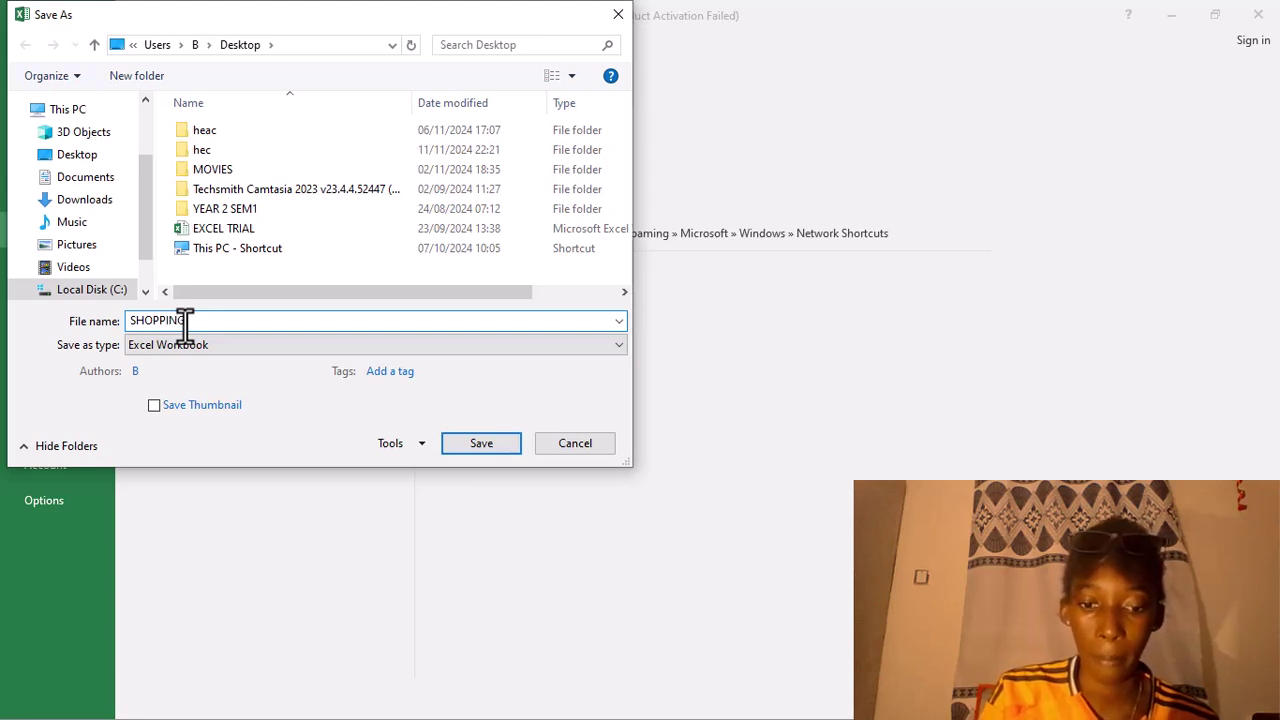
pyautogui.write(' LIST')
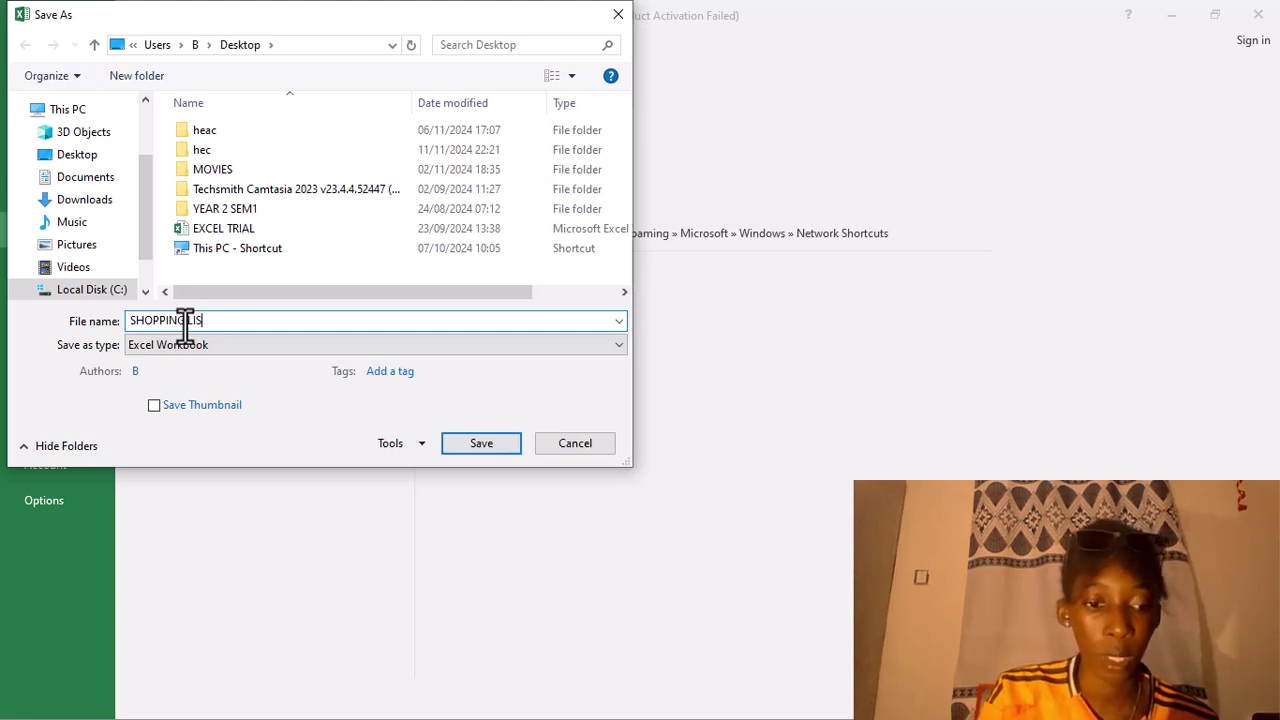
pyautogui.click(503, 441)
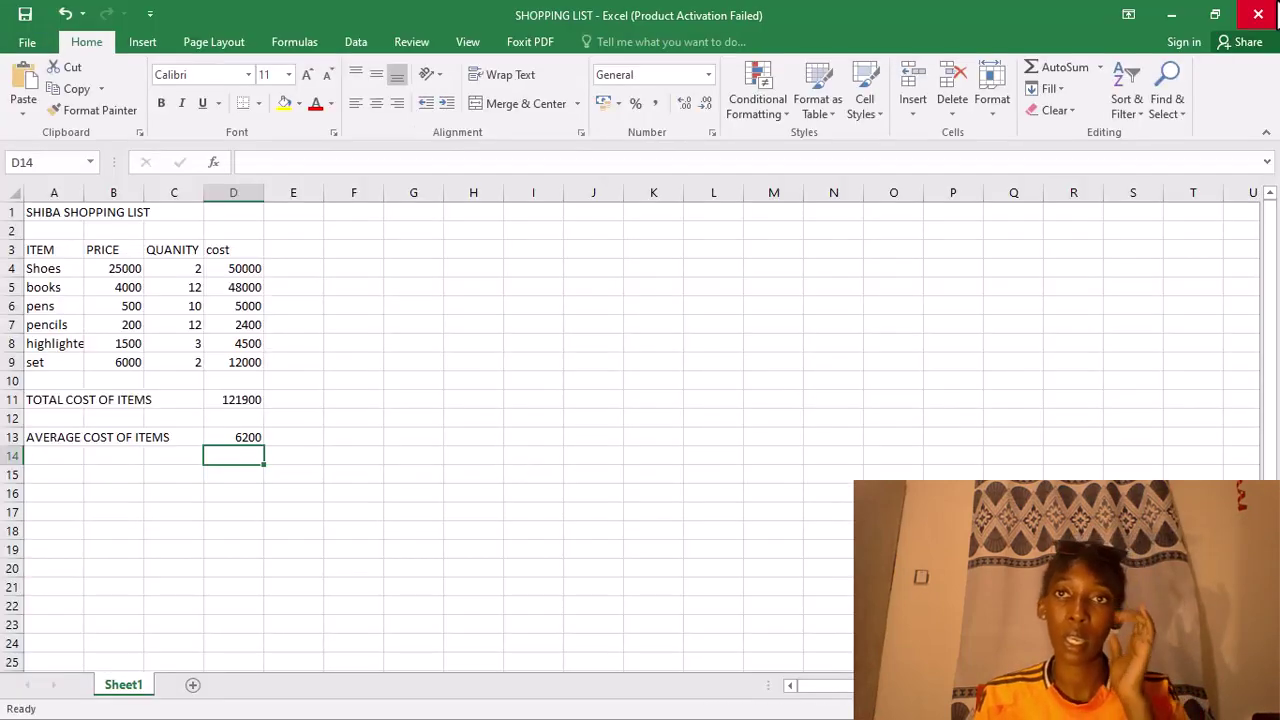
pyautogui.click(1167, 21)
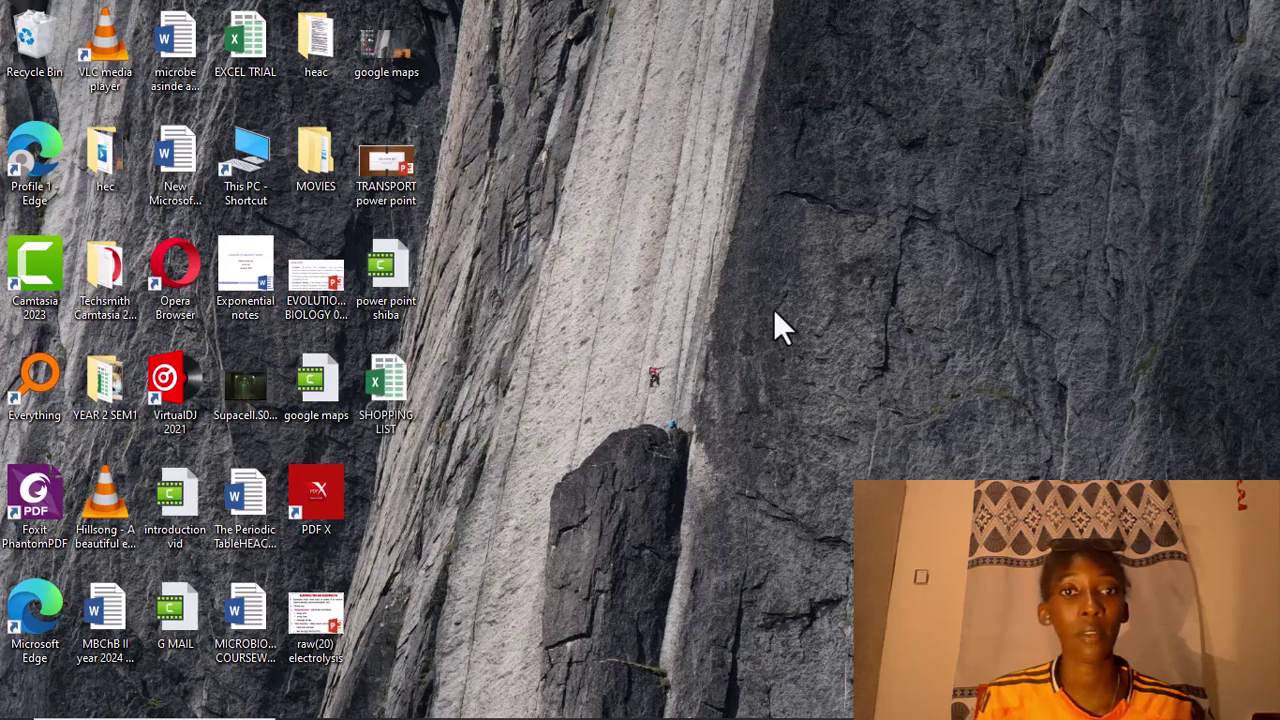